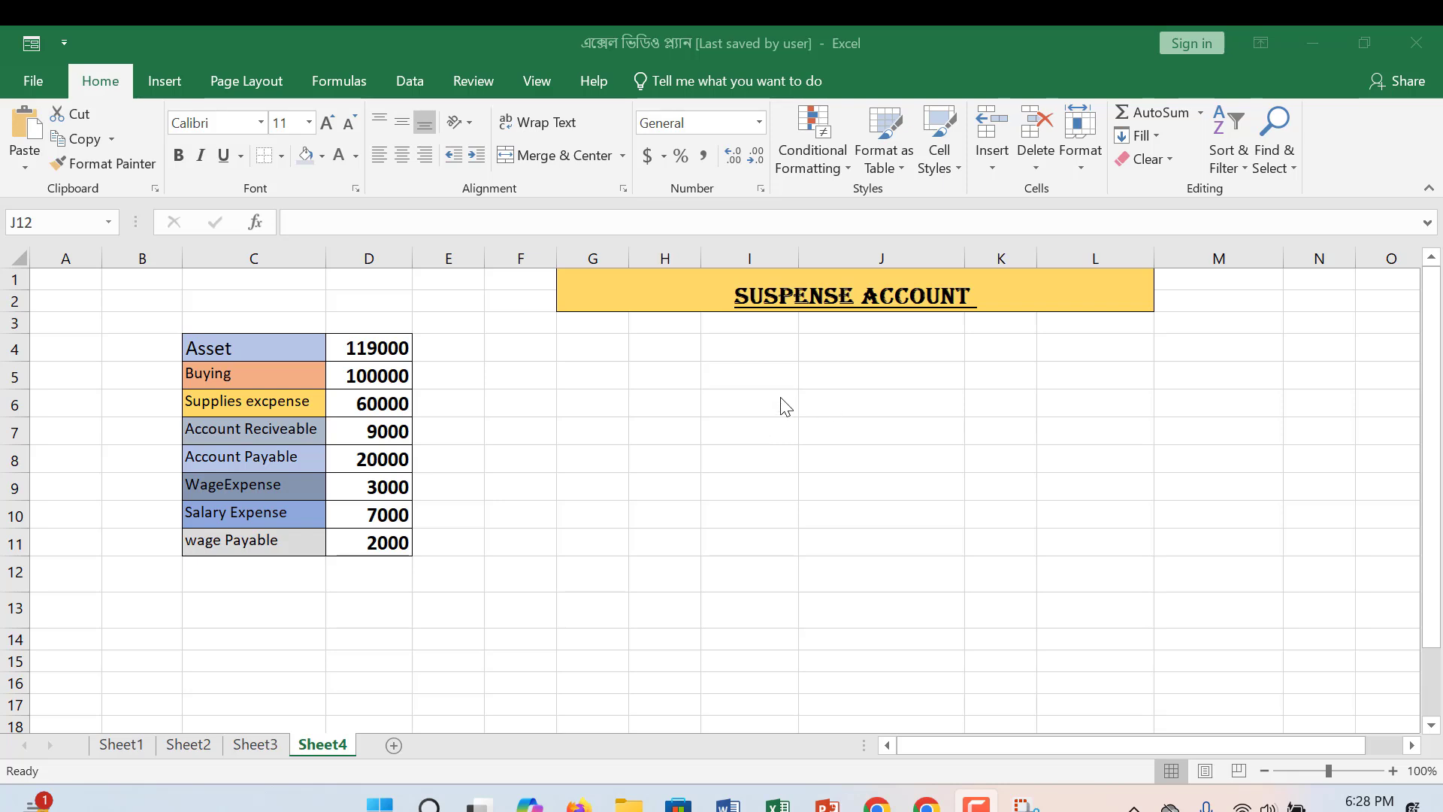
Narrow column I slightly
left_click(764, 407)
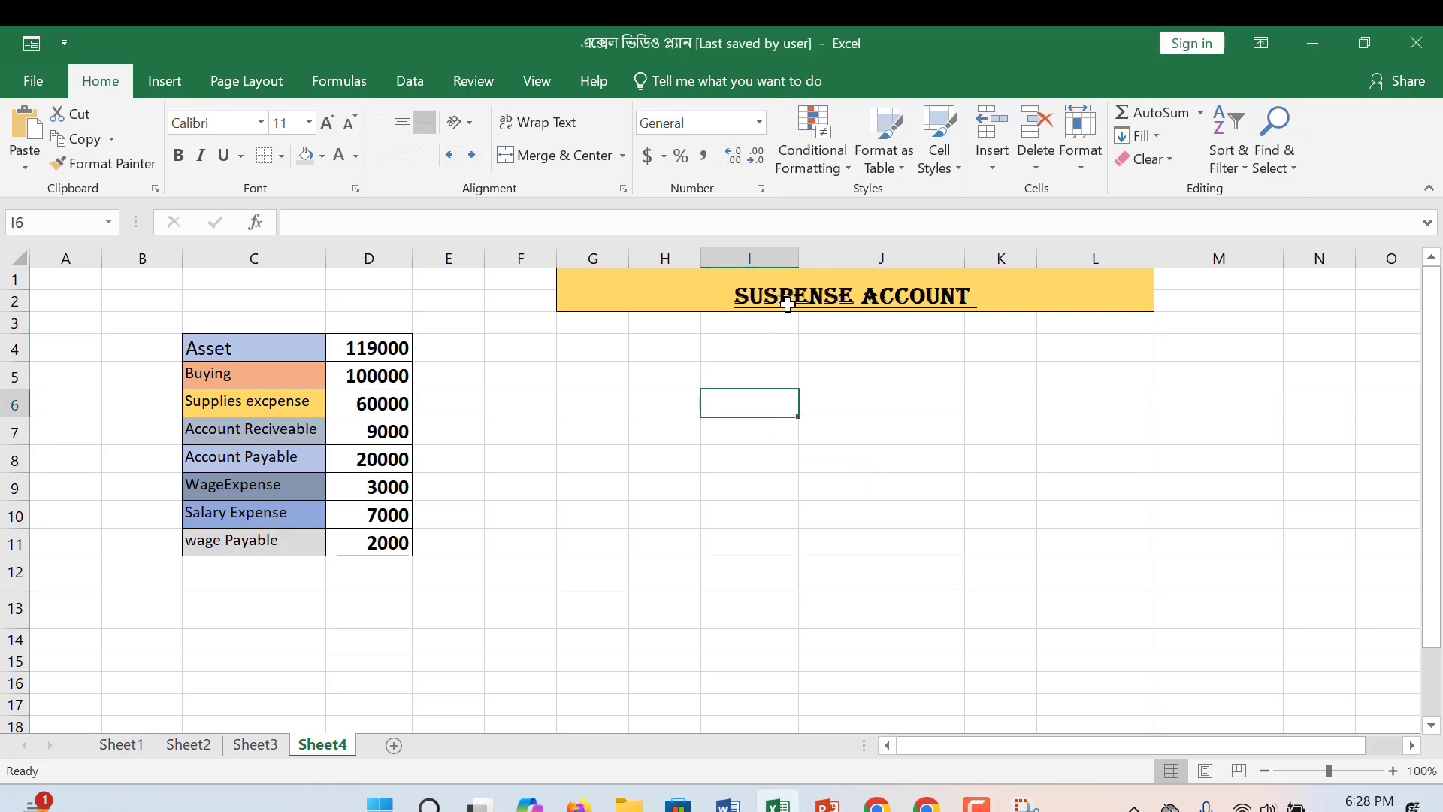
left_click_drag(798, 256, 788, 255)
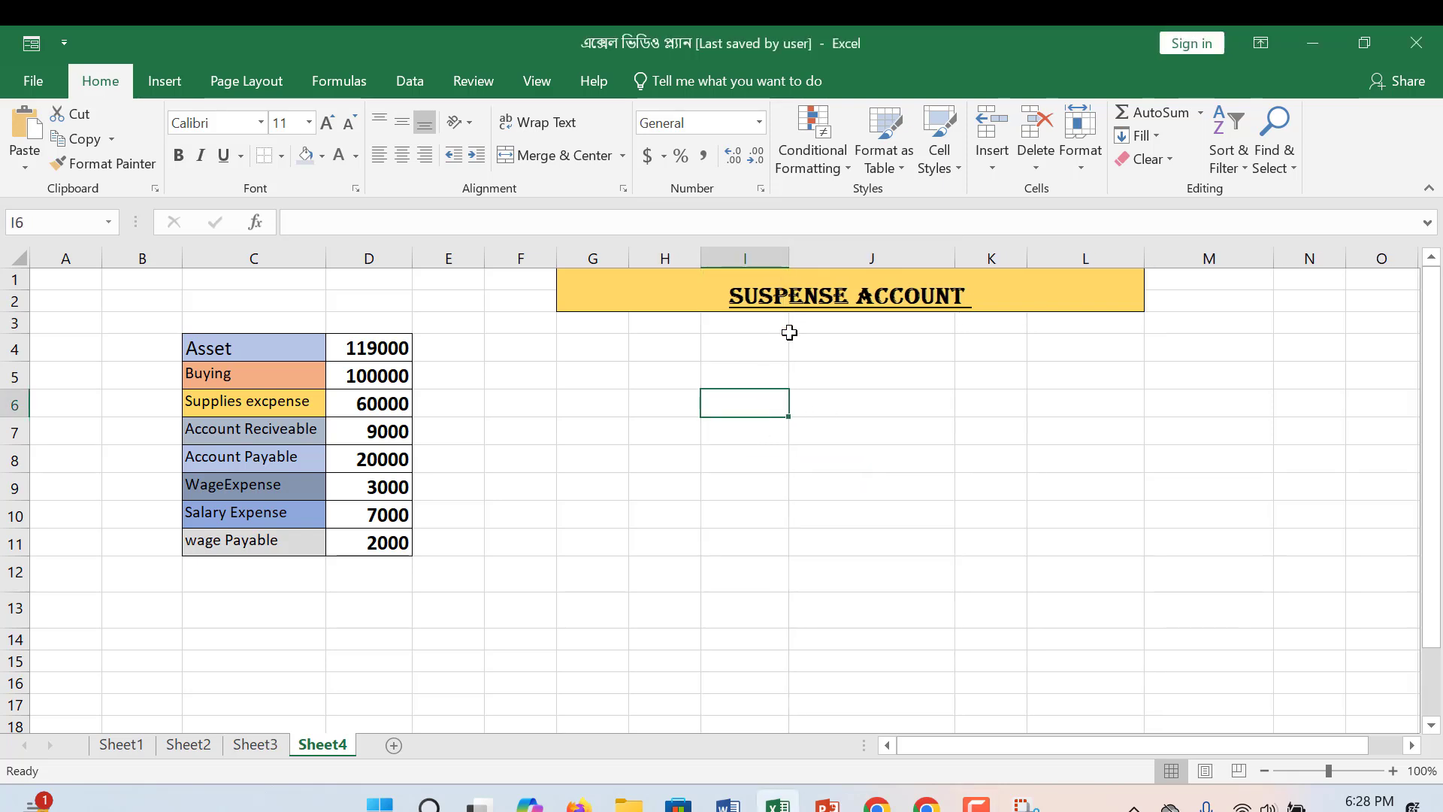
left_click(751, 374)
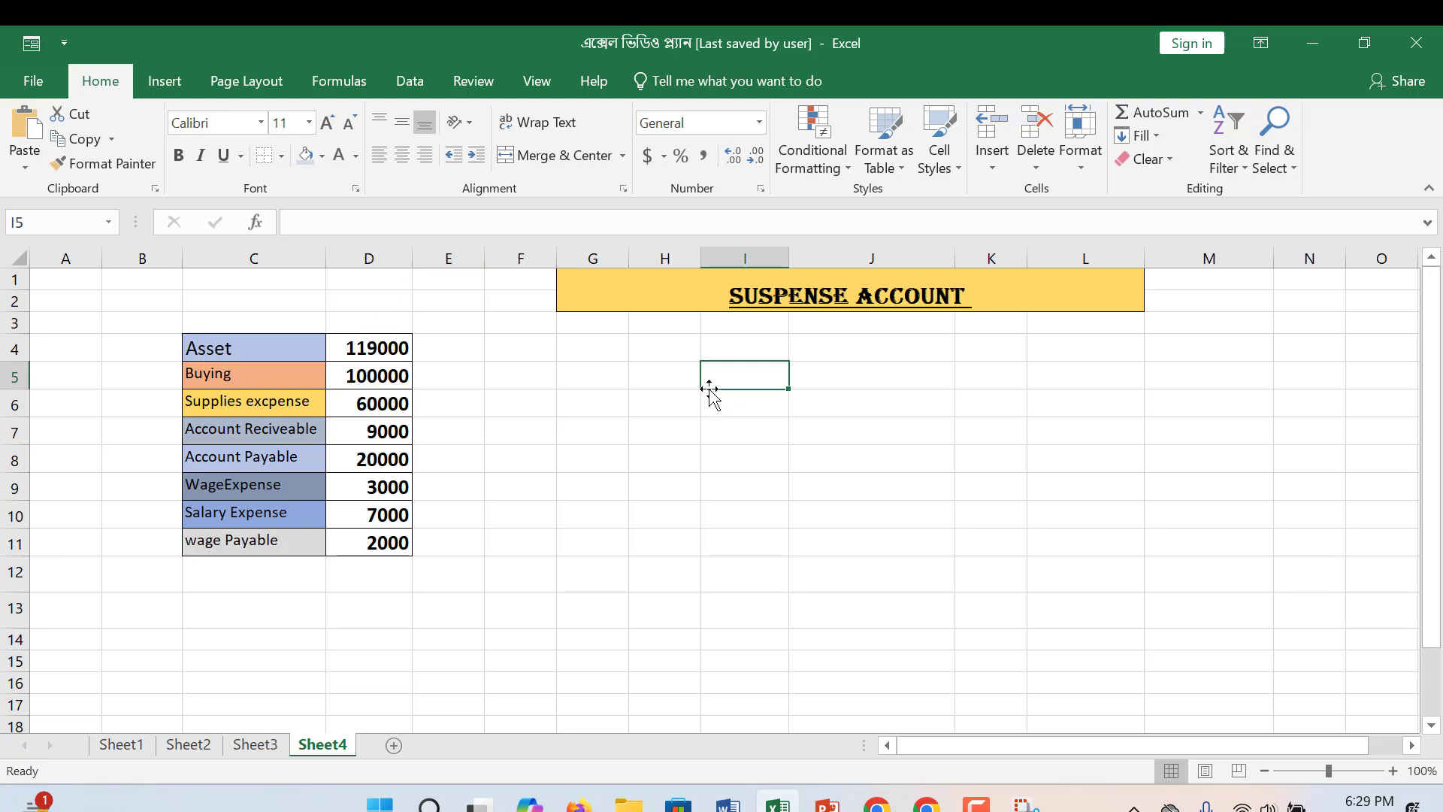
left_click(794, 394)
left_click(762, 295)
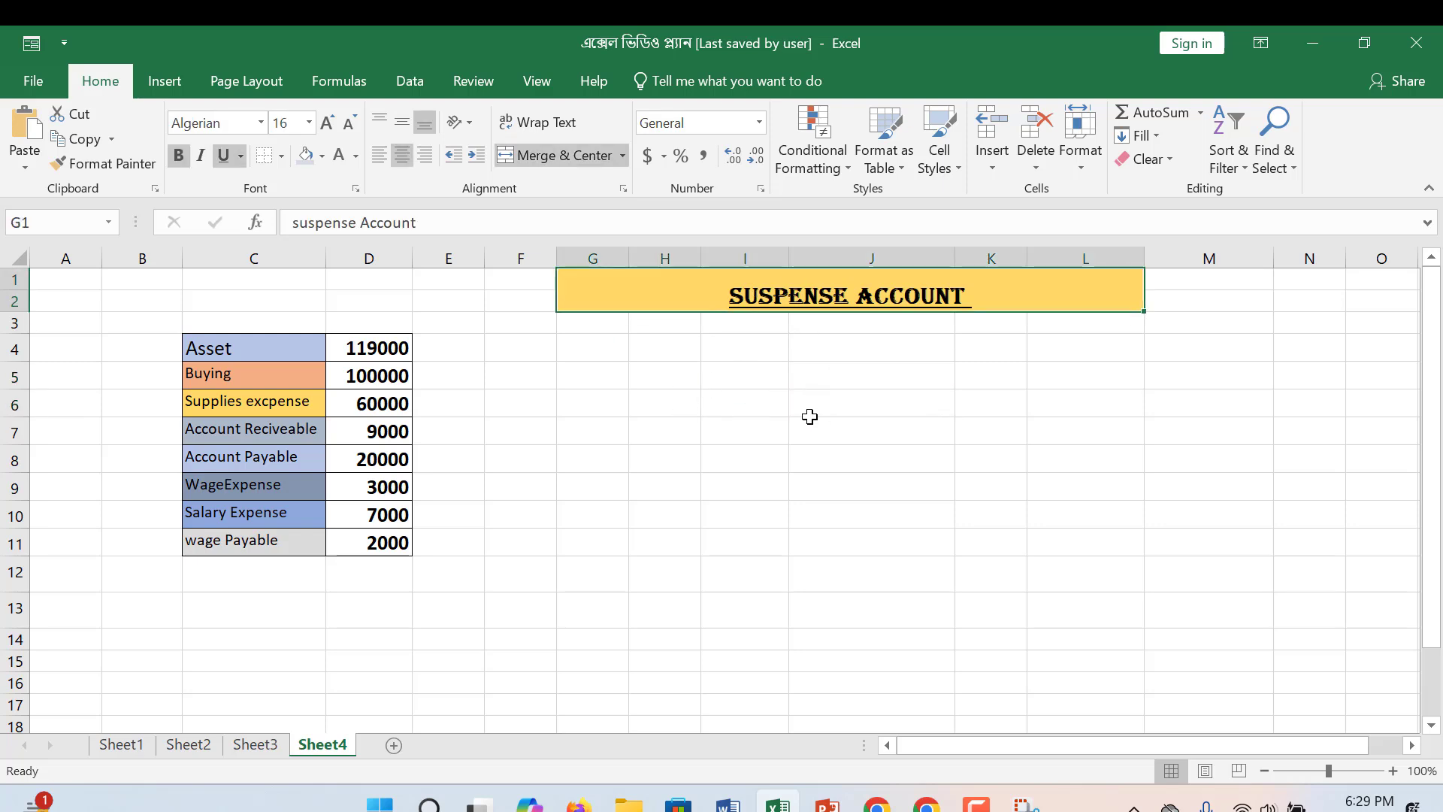
left_click(810, 416)
left_click(806, 454)
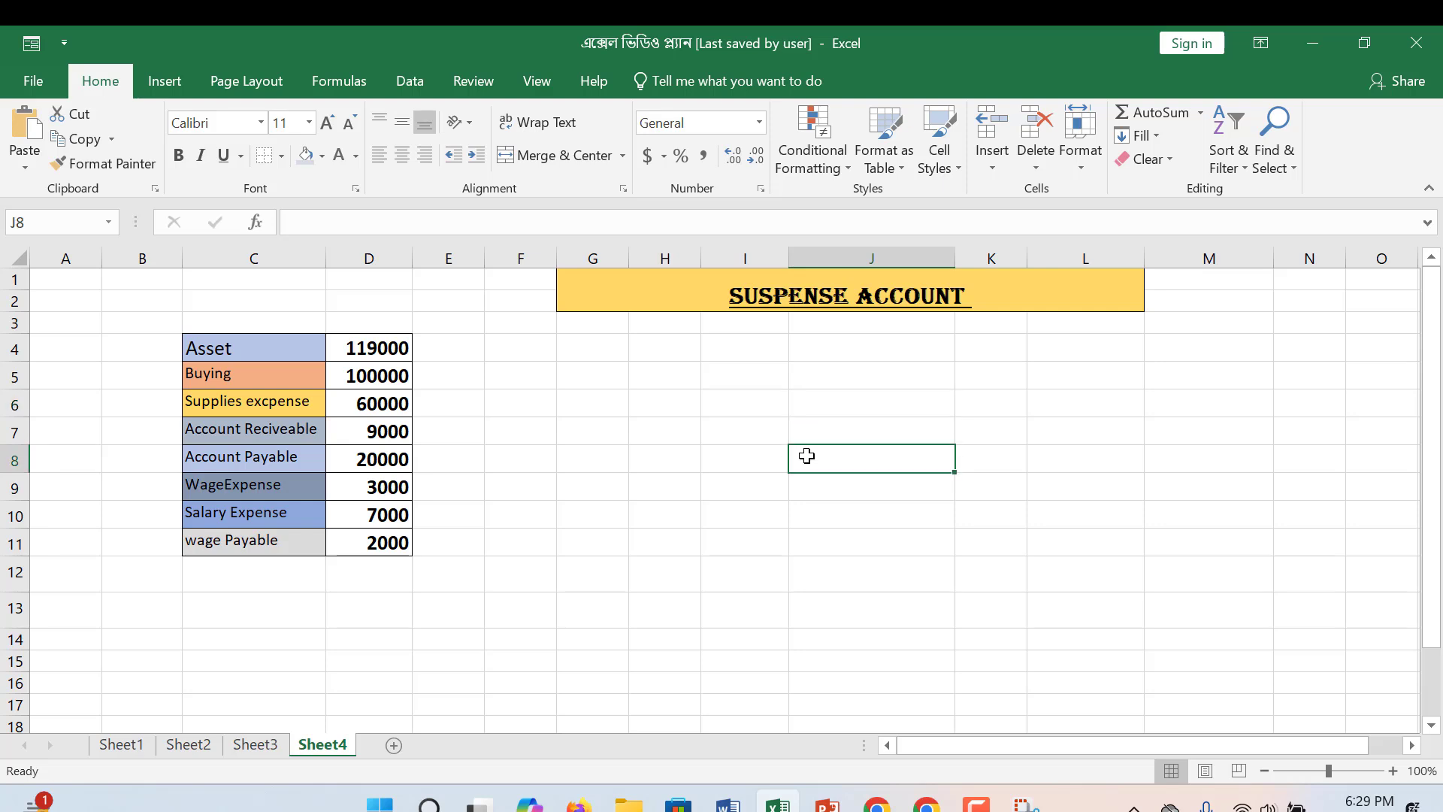
left_click(783, 394)
Enter the column headers "Serial" in I5 and "Account Title" in J5
left_click(742, 382)
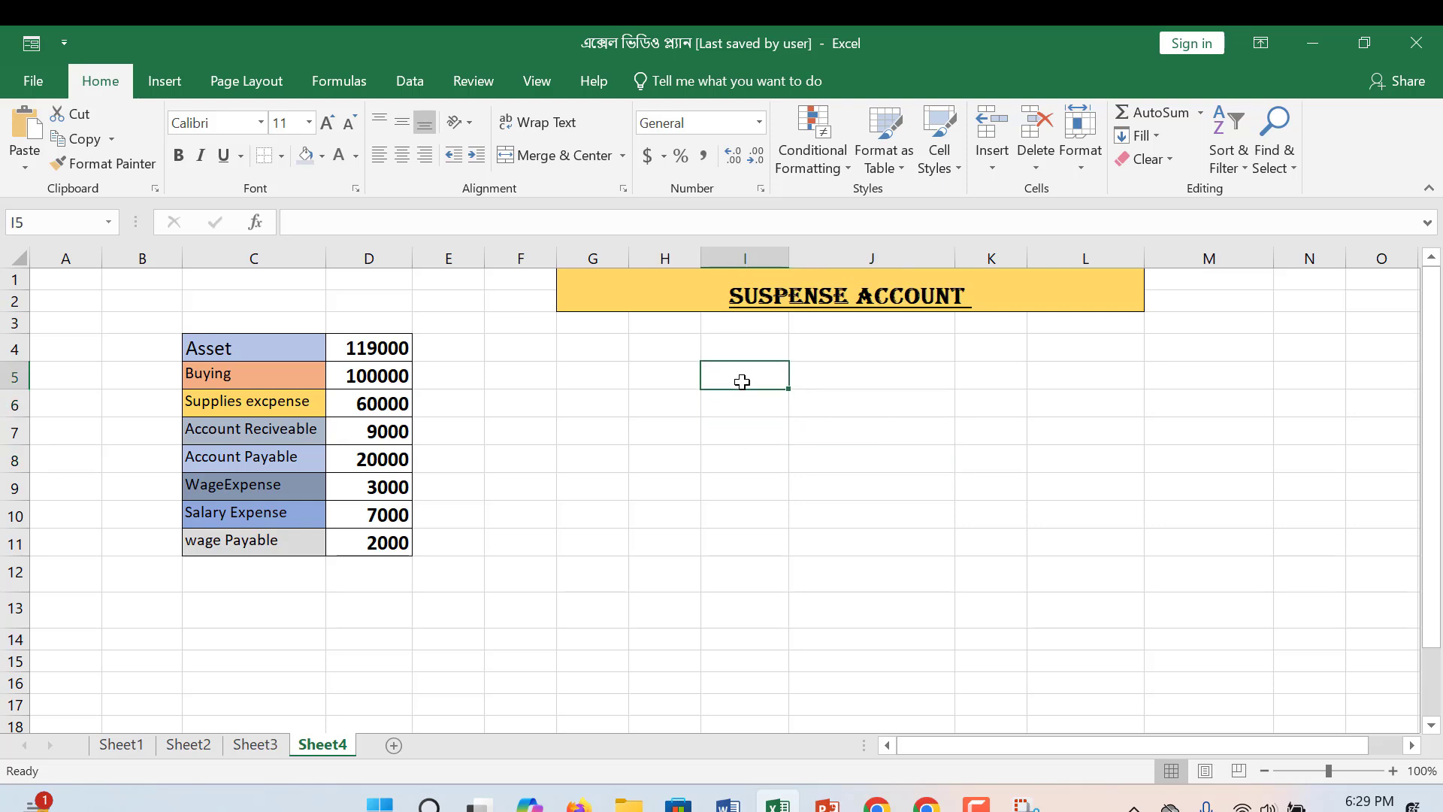
type("Serial")
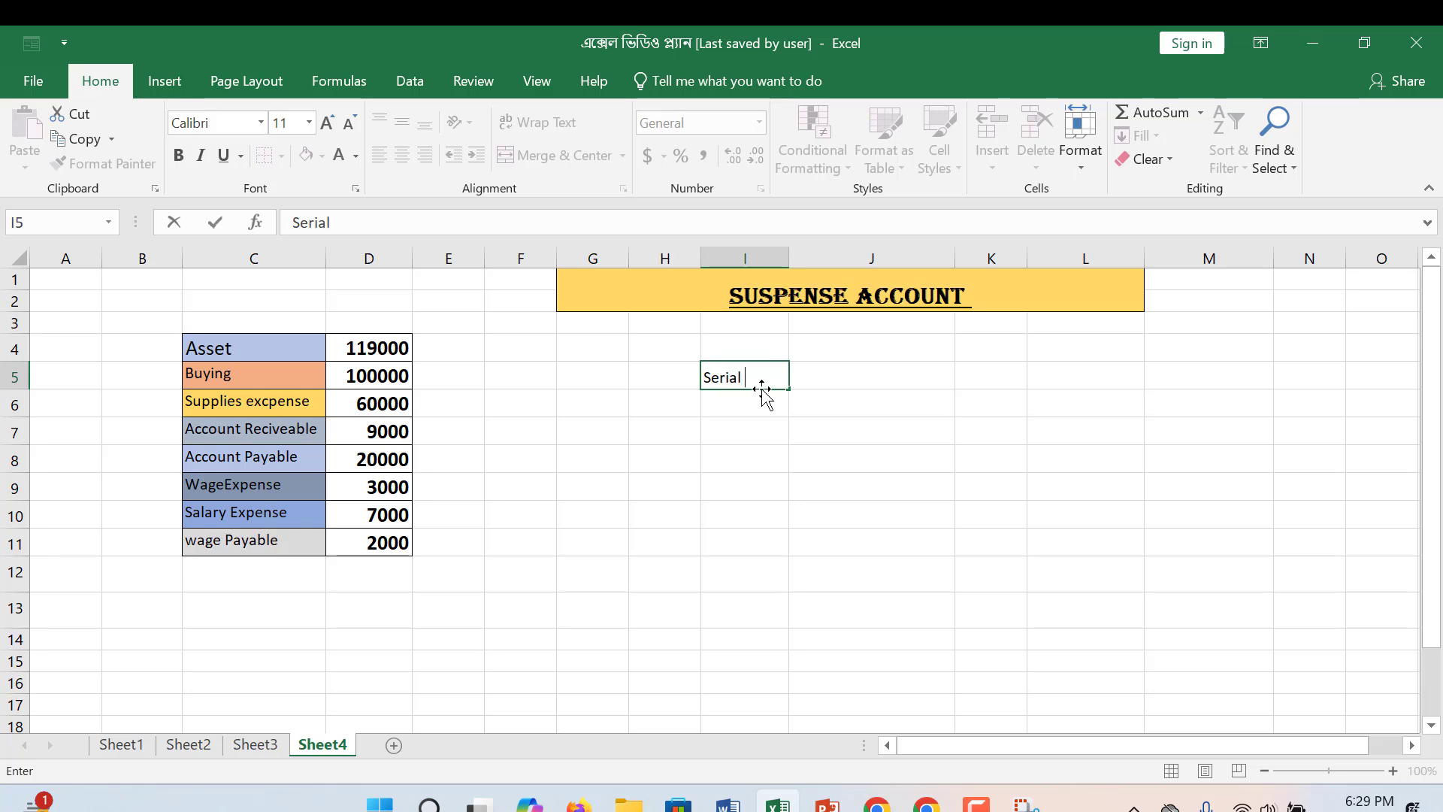
left_click(832, 378)
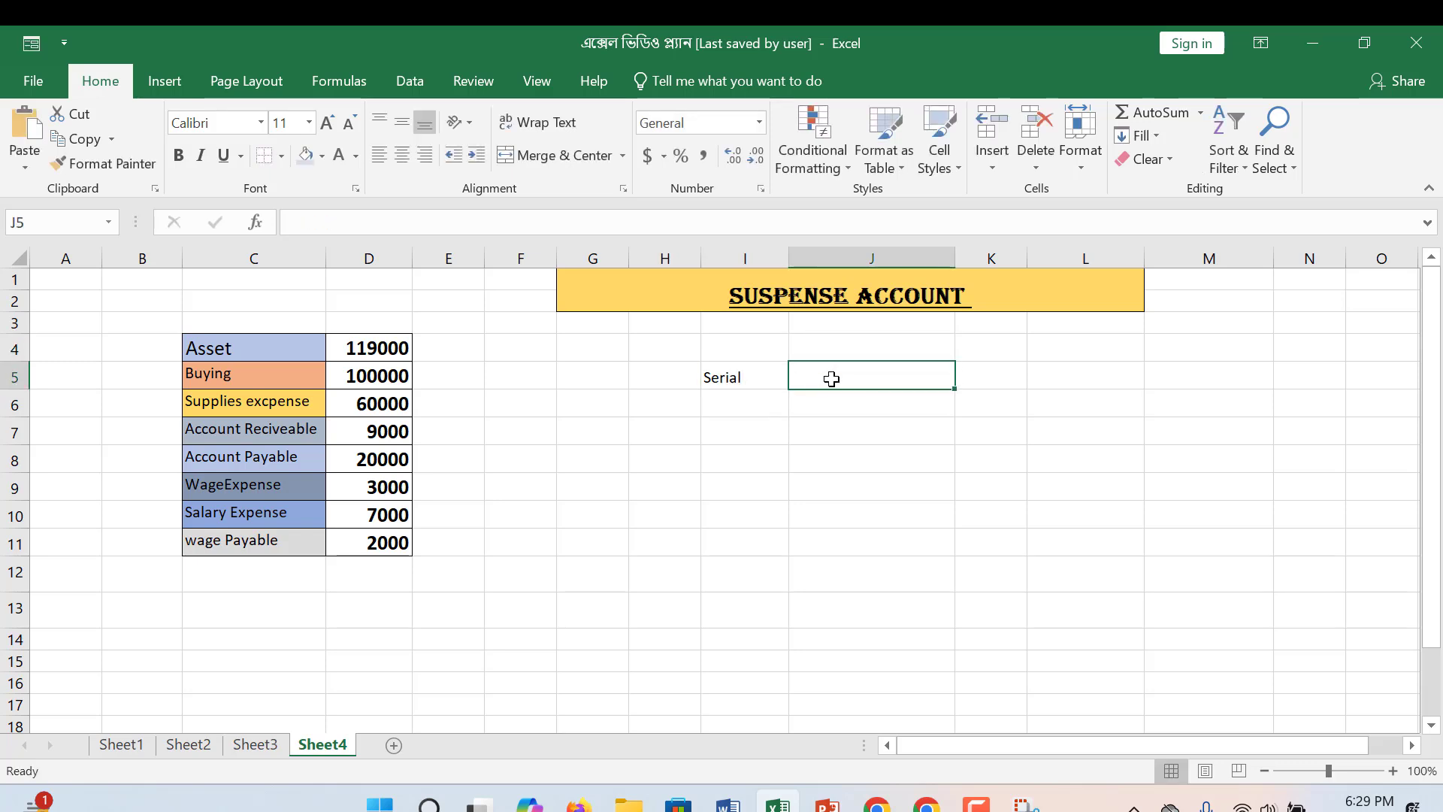
type("Account")
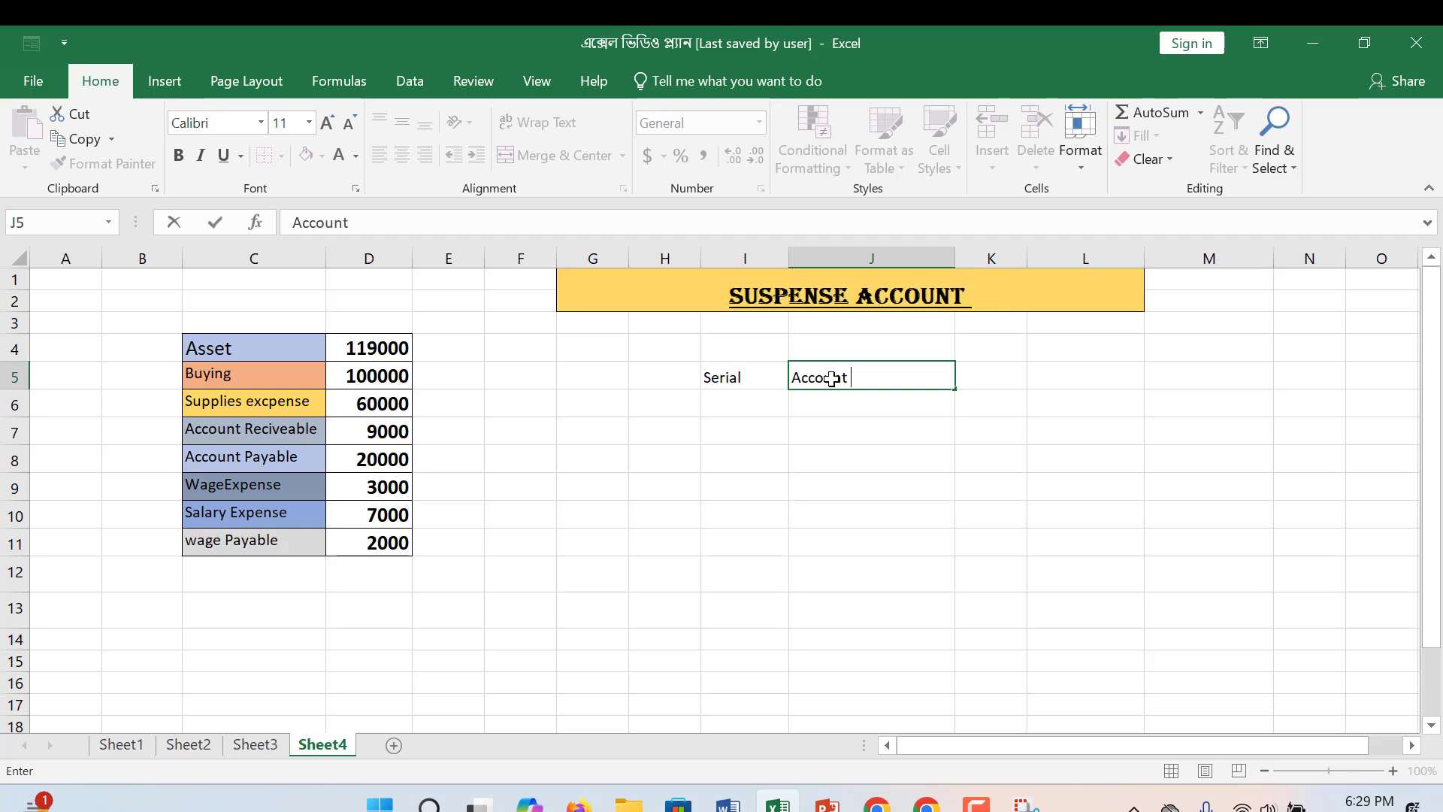
type(" Title")
Enter the column headers "s/p No" in K5, "DR.TK" in L5 and "CR.Tk" in M5
left_click(1015, 377)
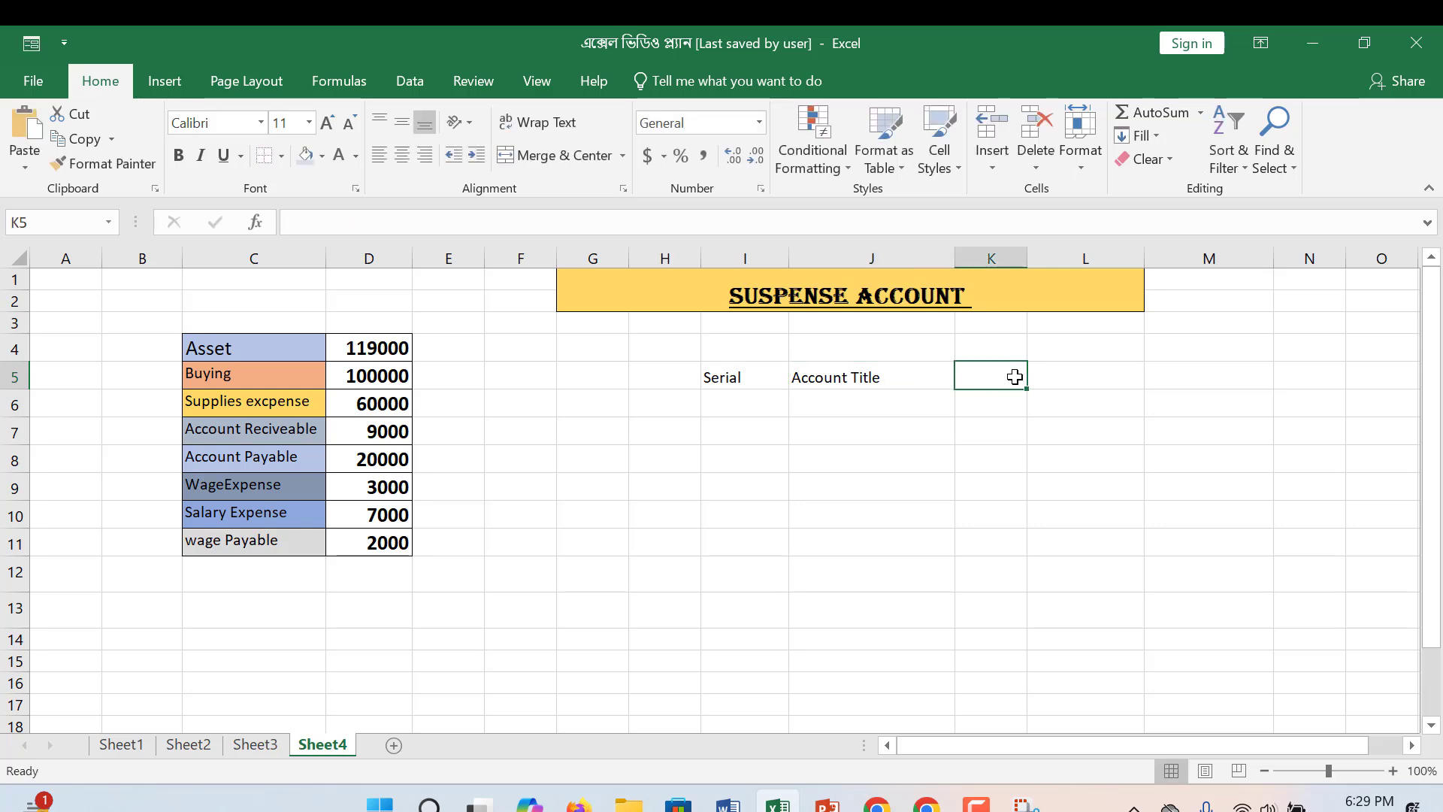
type("s/p")
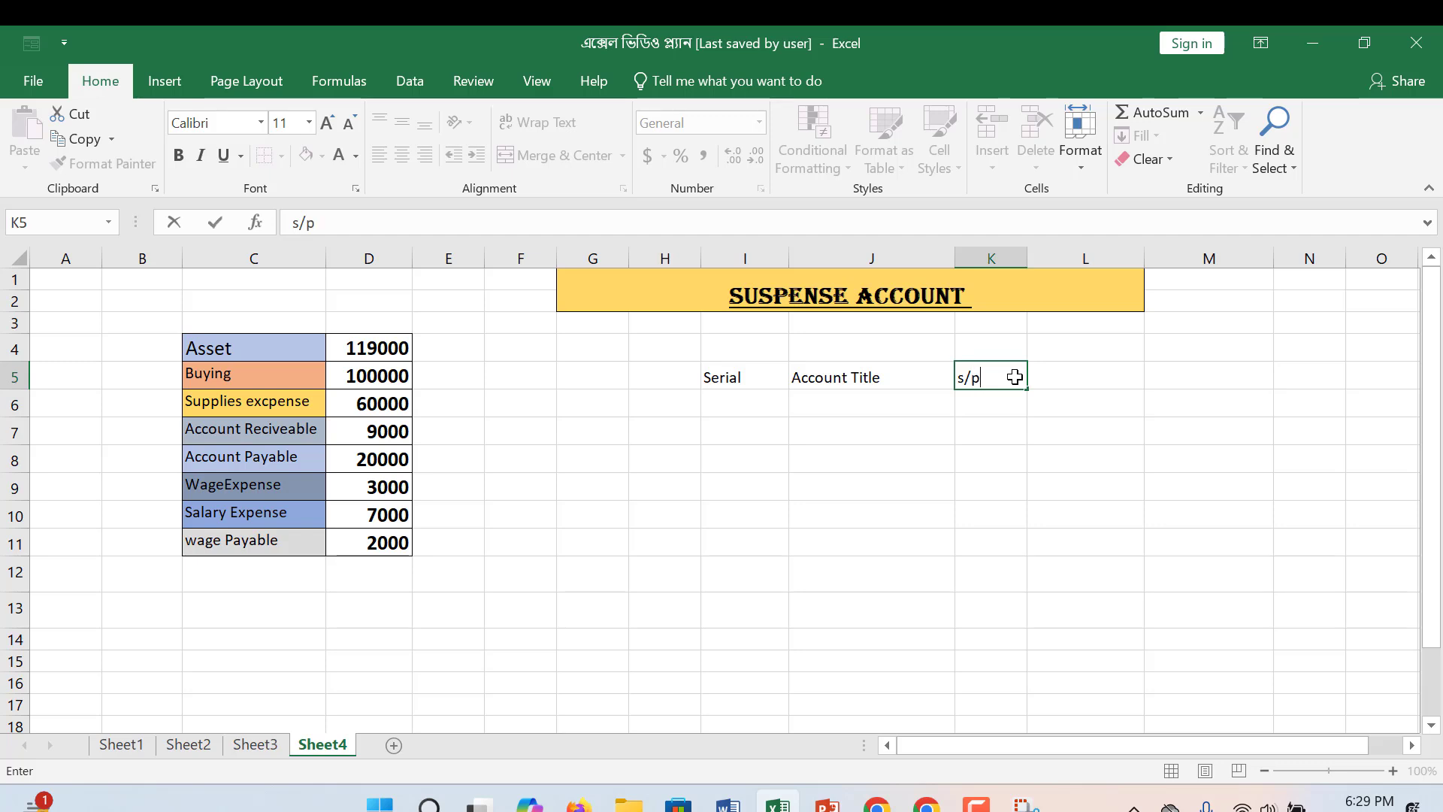
type("No")
key("Tab")
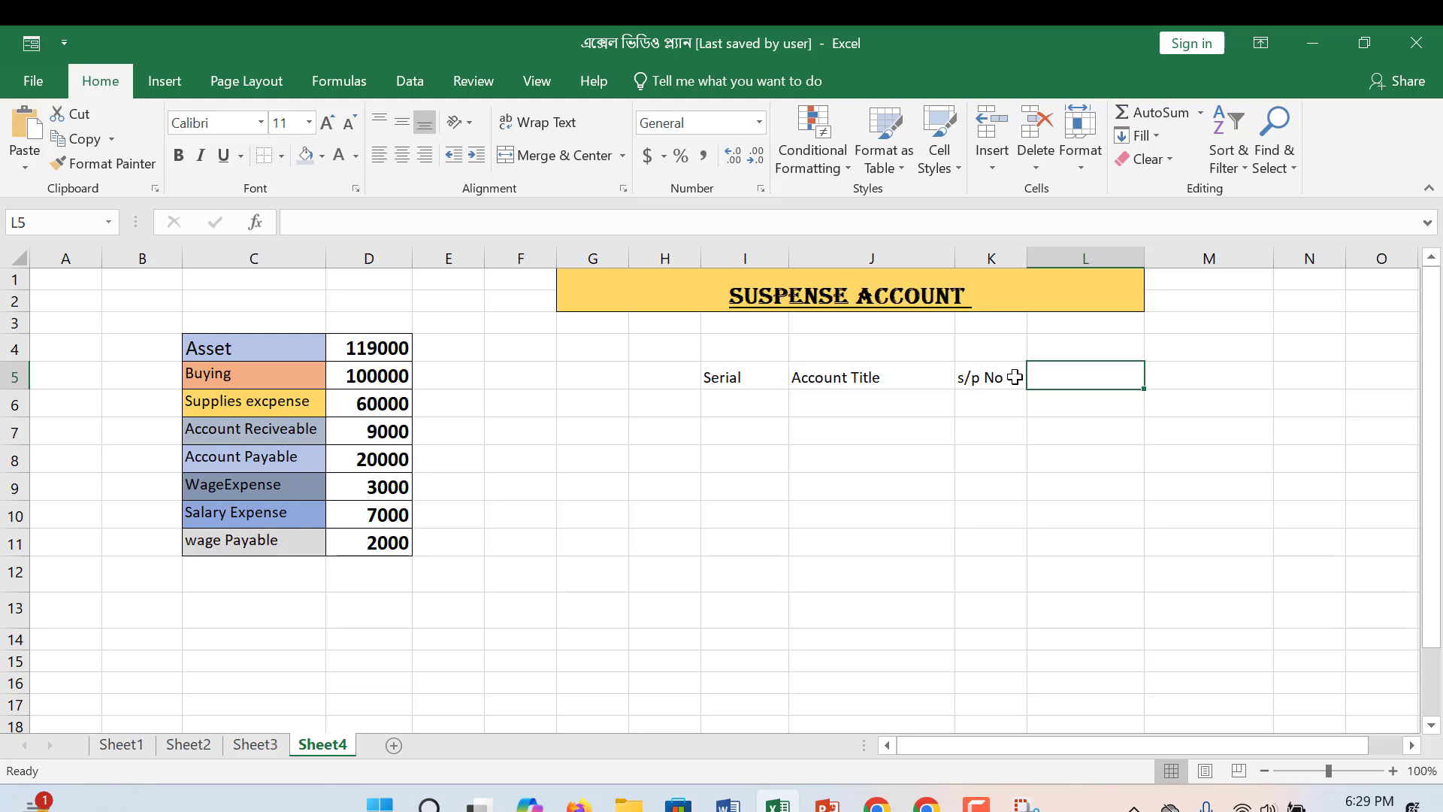
type("D")
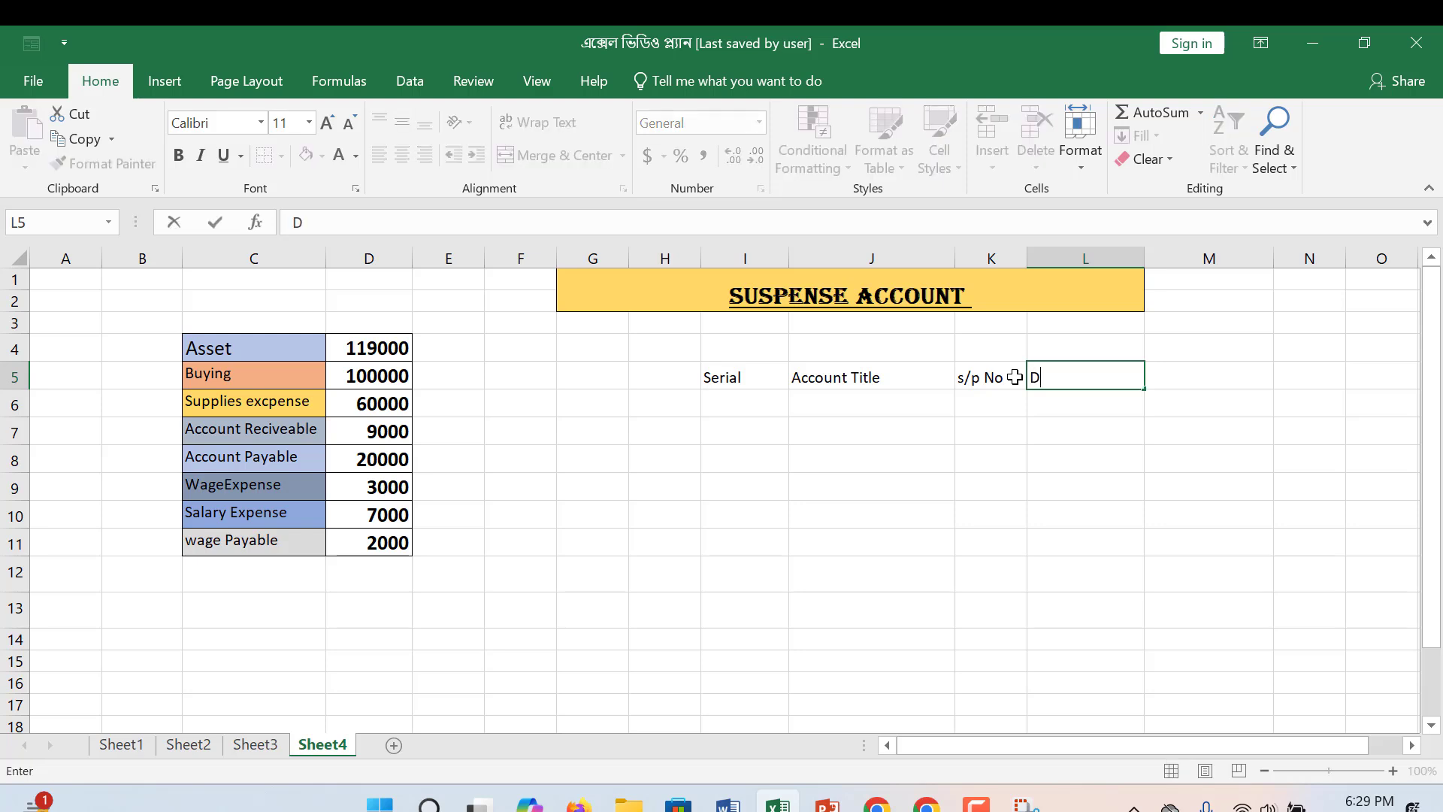
type("R.")
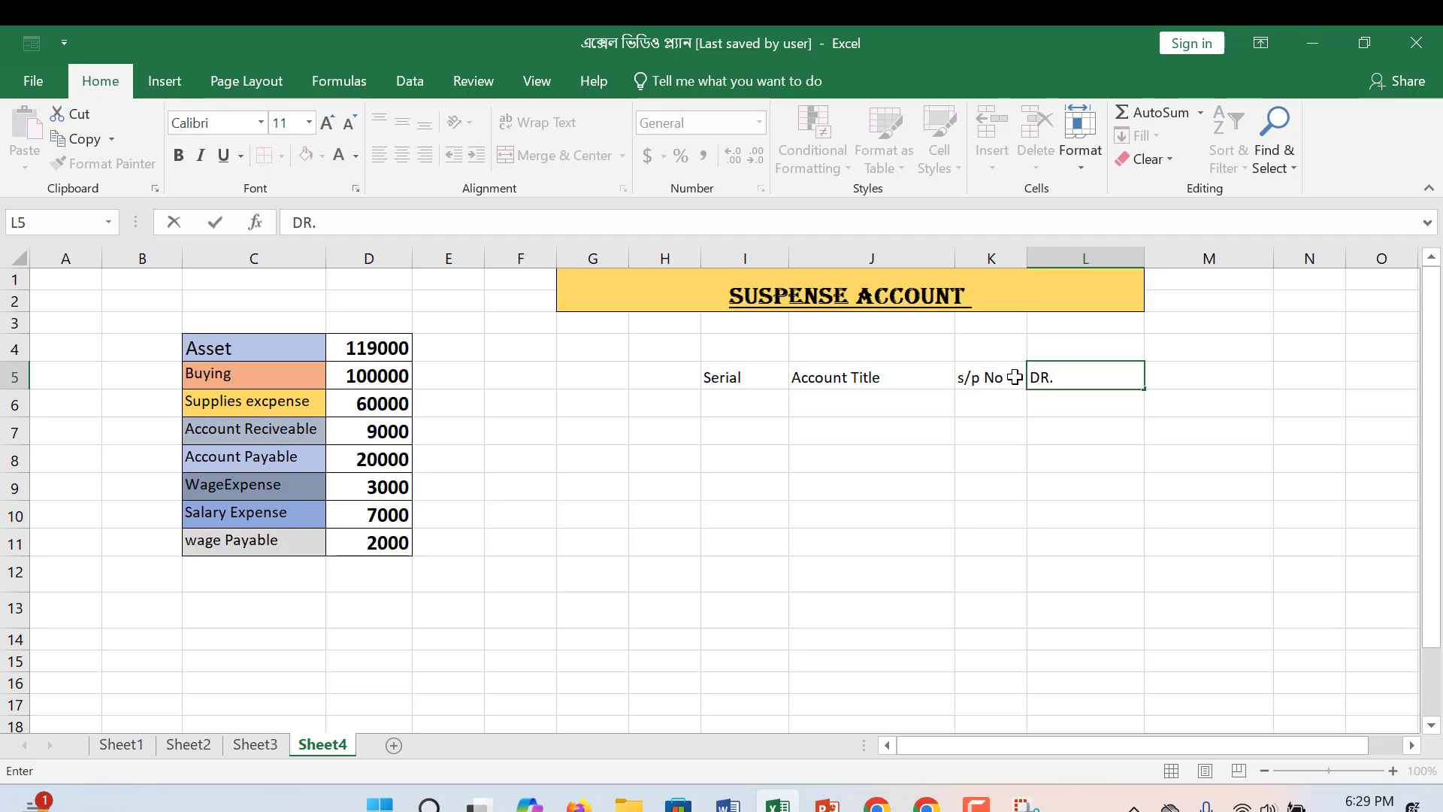
type("TK")
key("Tab")
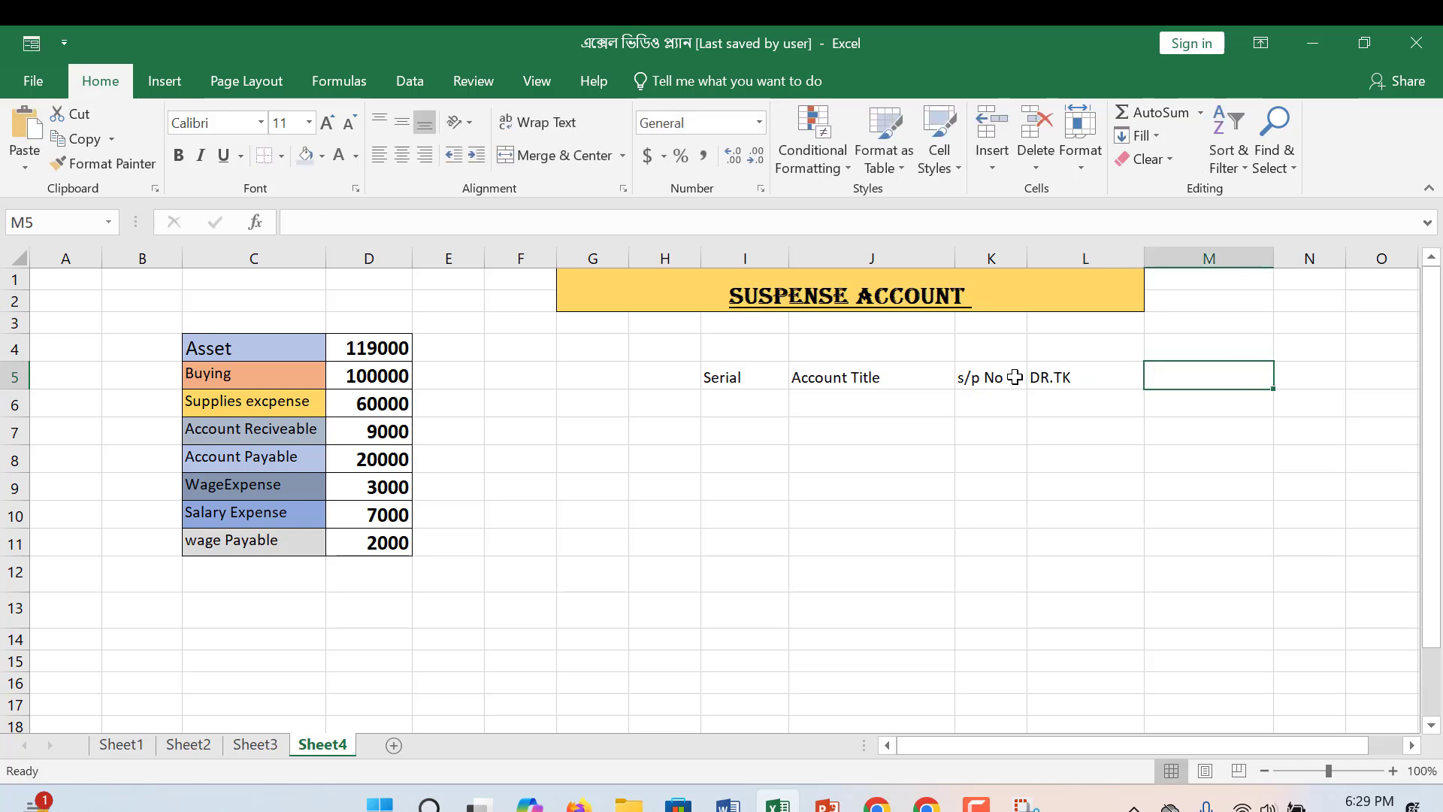
type("CR.")
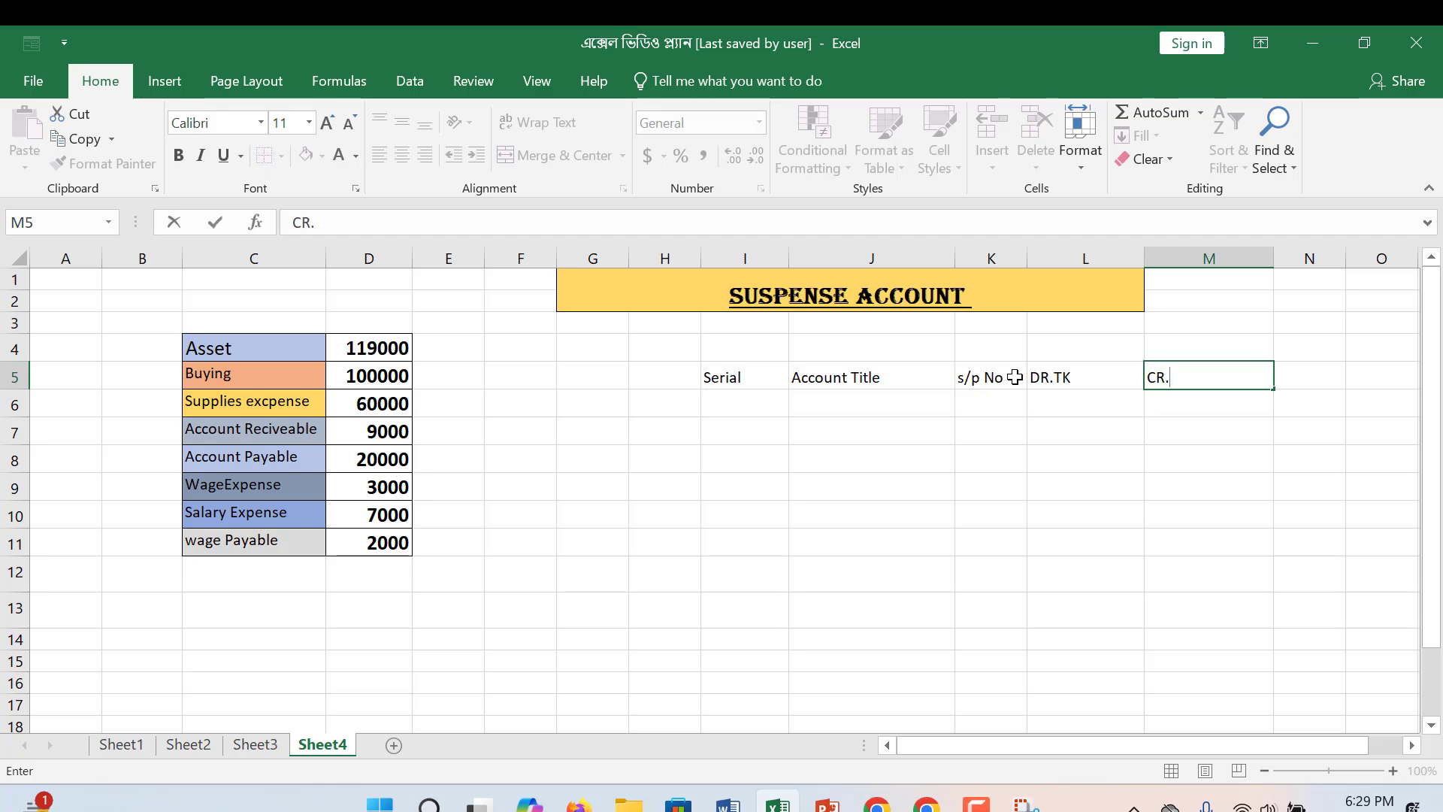
type("Tk")
Fill the Serial header cell with light gray and the Account Title header cell with pale blue
left_click(740, 369)
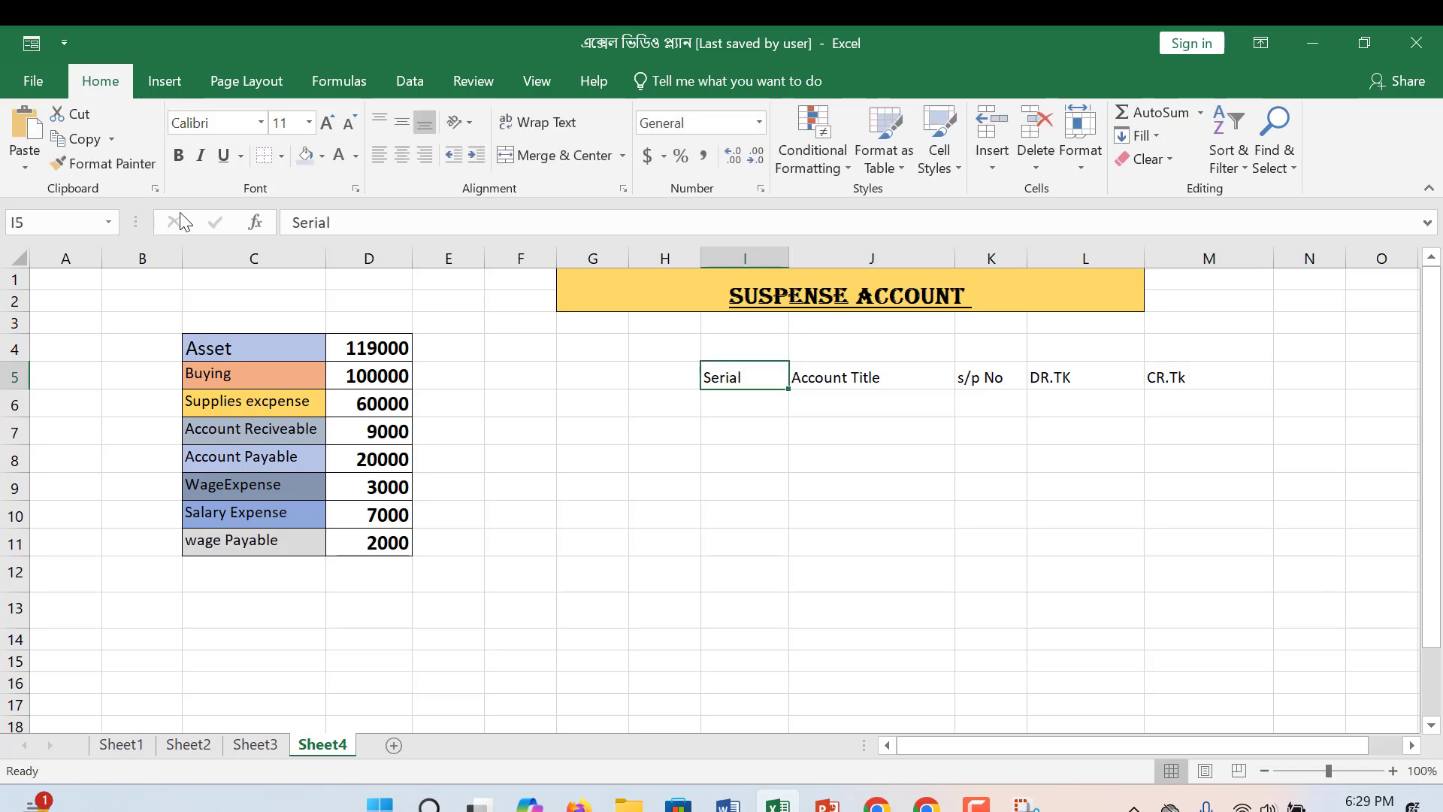
left_click(321, 157)
left_click(344, 222)
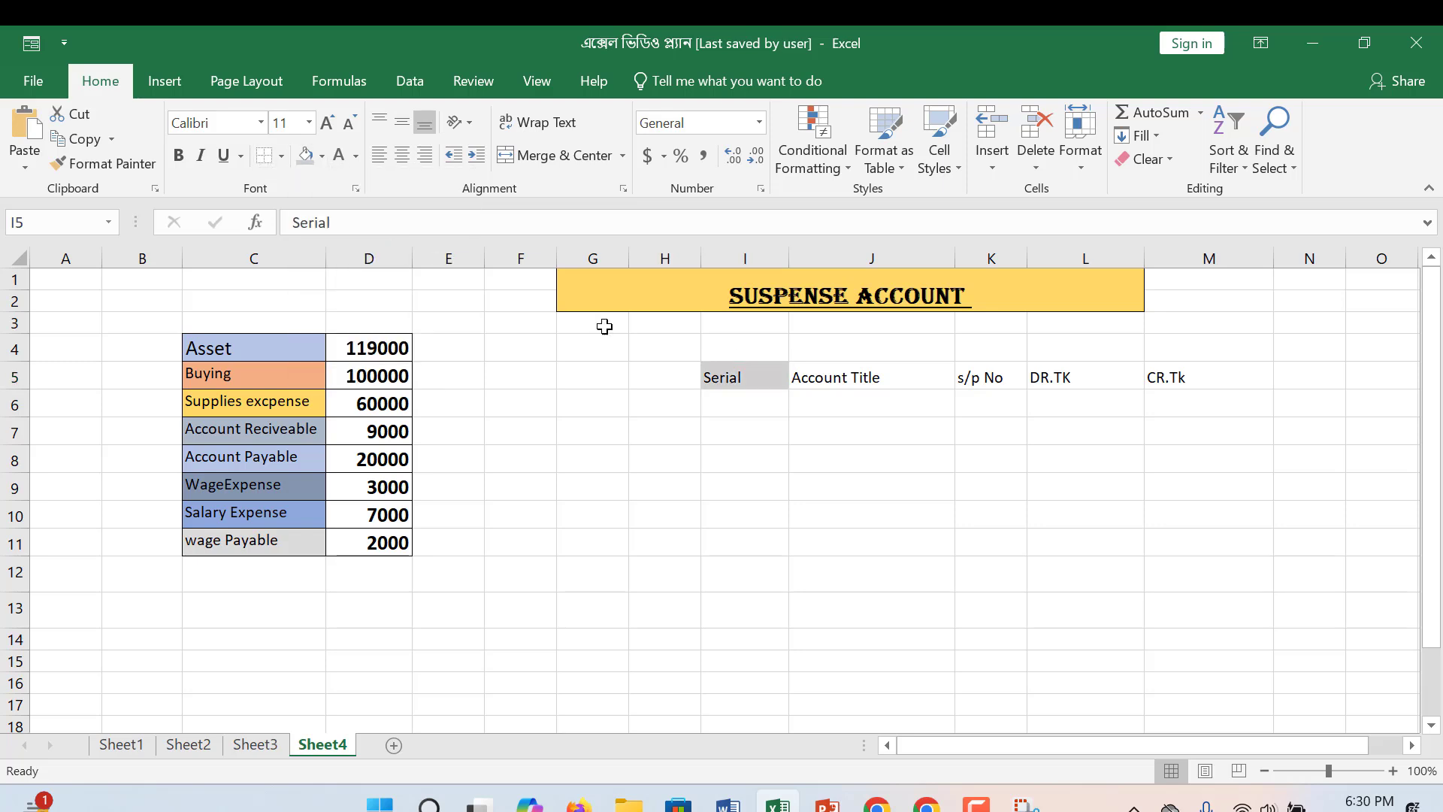
left_click(814, 385)
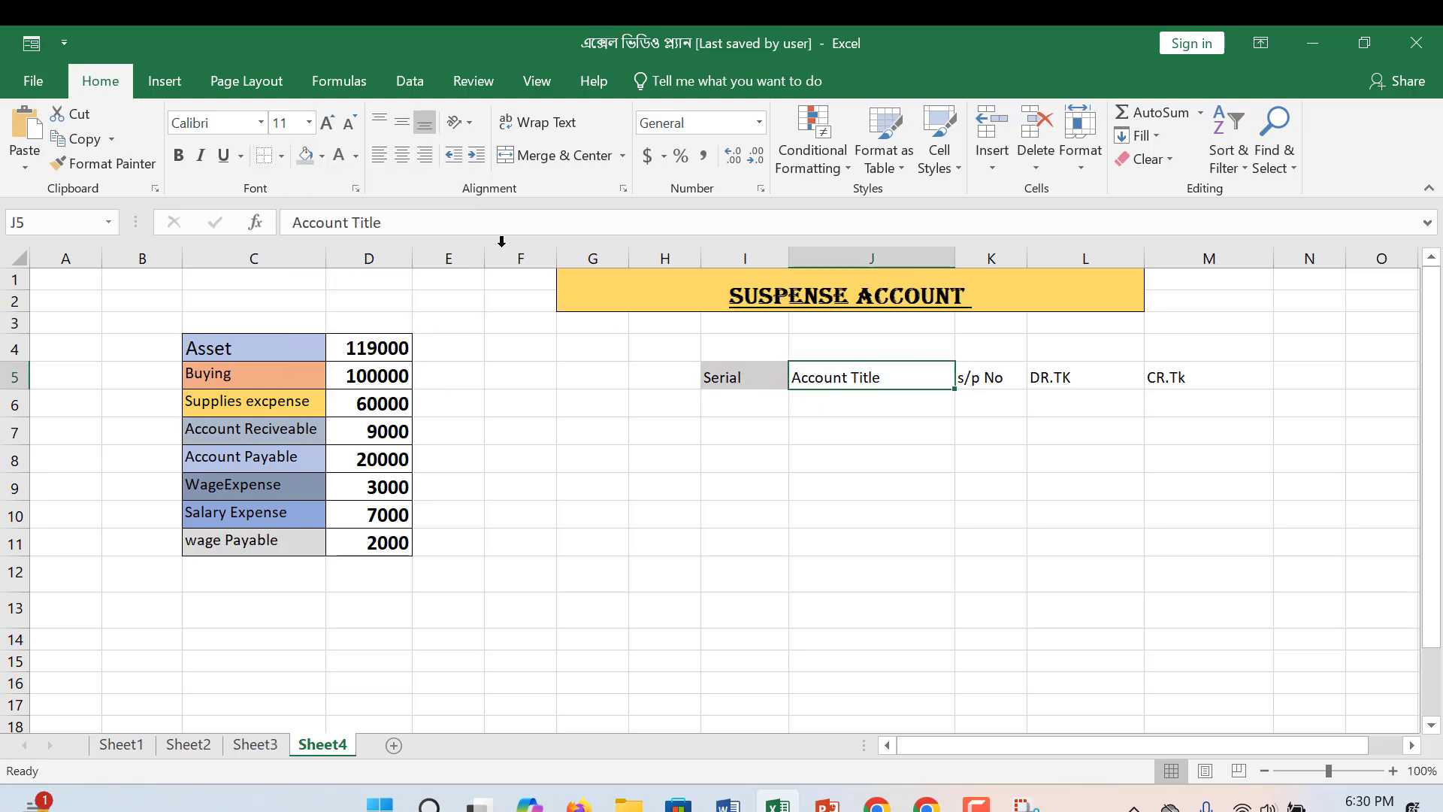
left_click(322, 158)
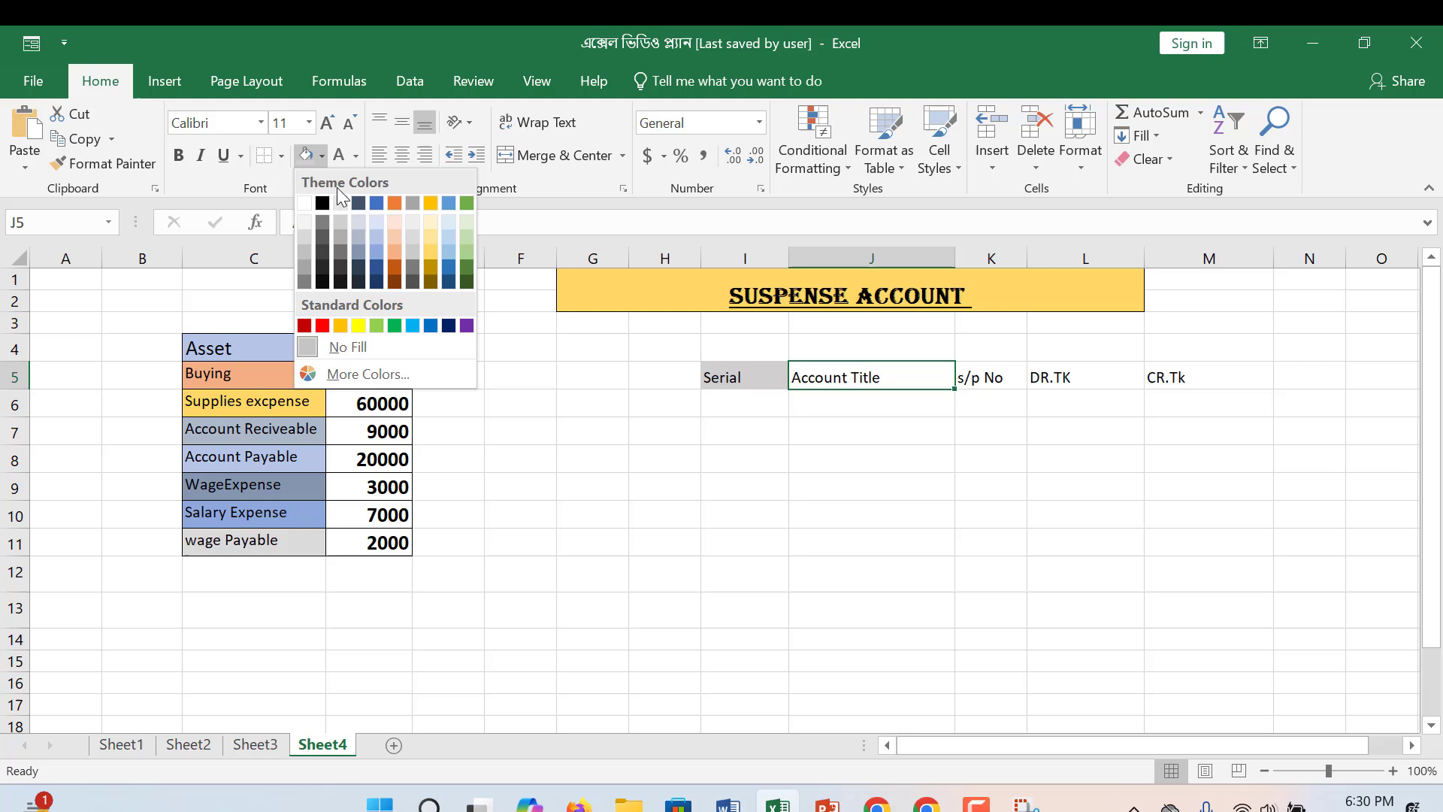
left_click(375, 223)
Fill the s/p No and CR.Tk header cells with pale gold and the DR.TK header cell with a slightly darker gold
left_click(994, 383)
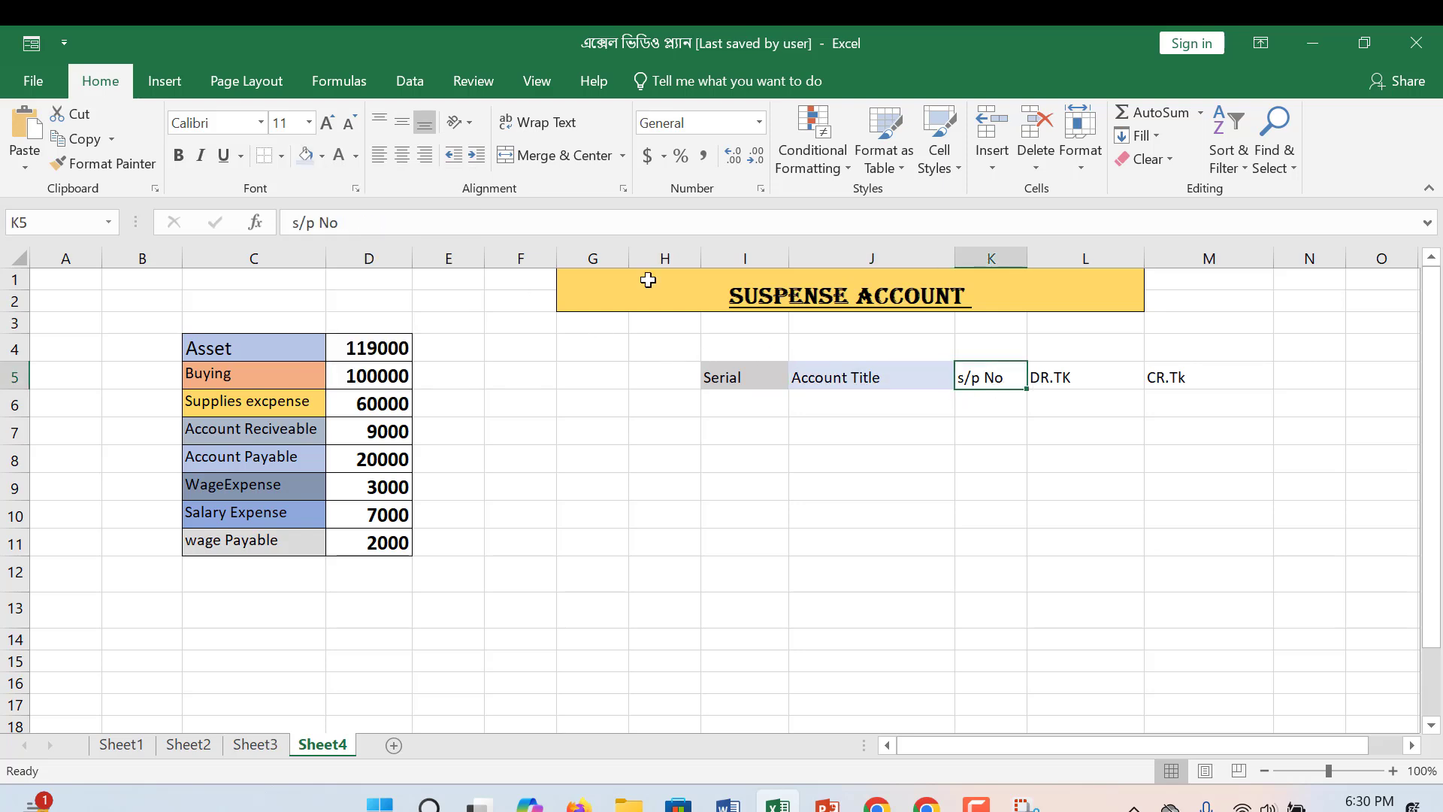
left_click(322, 158)
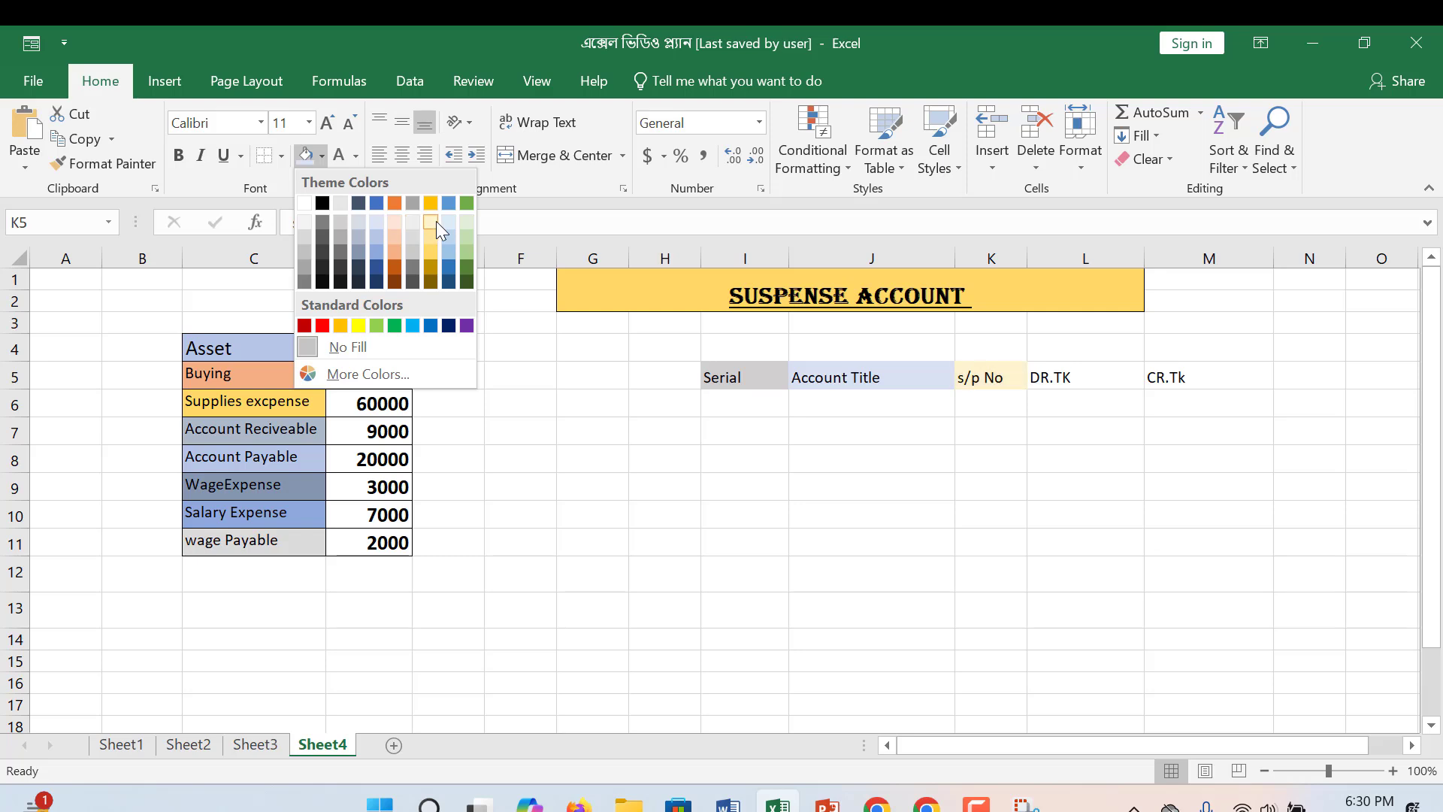
left_click(436, 221)
left_click(1052, 376)
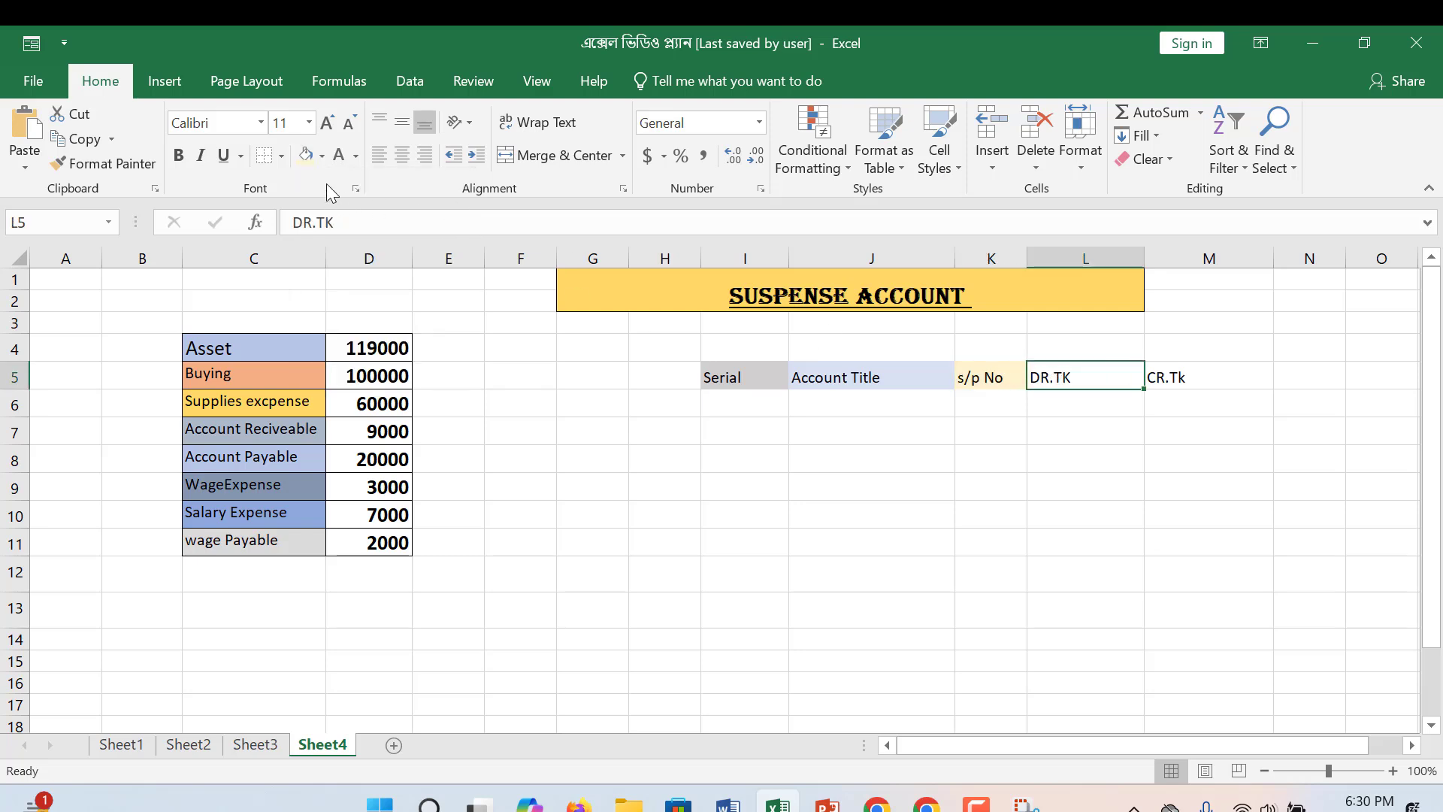
left_click(327, 163)
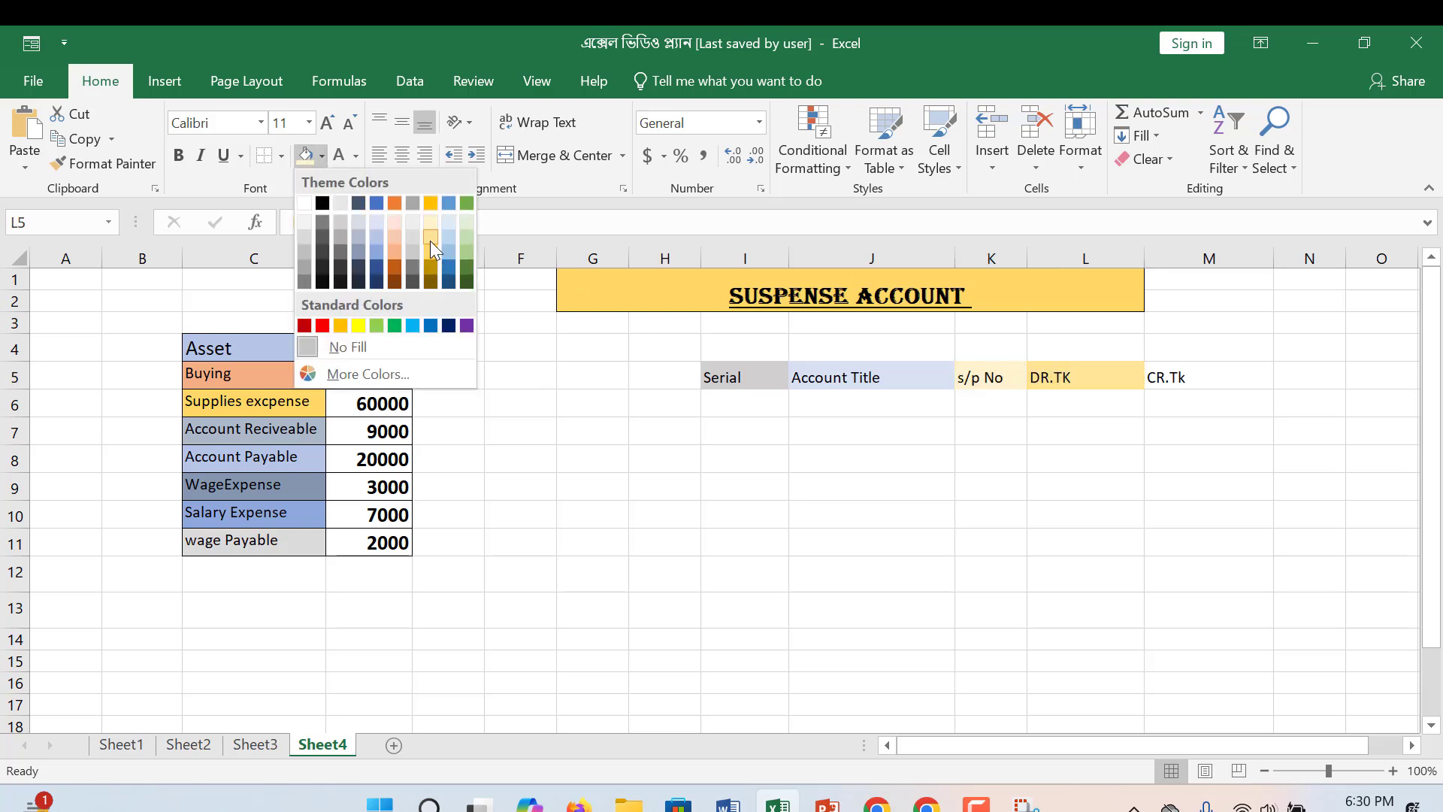
left_click(431, 240)
left_click(1174, 376)
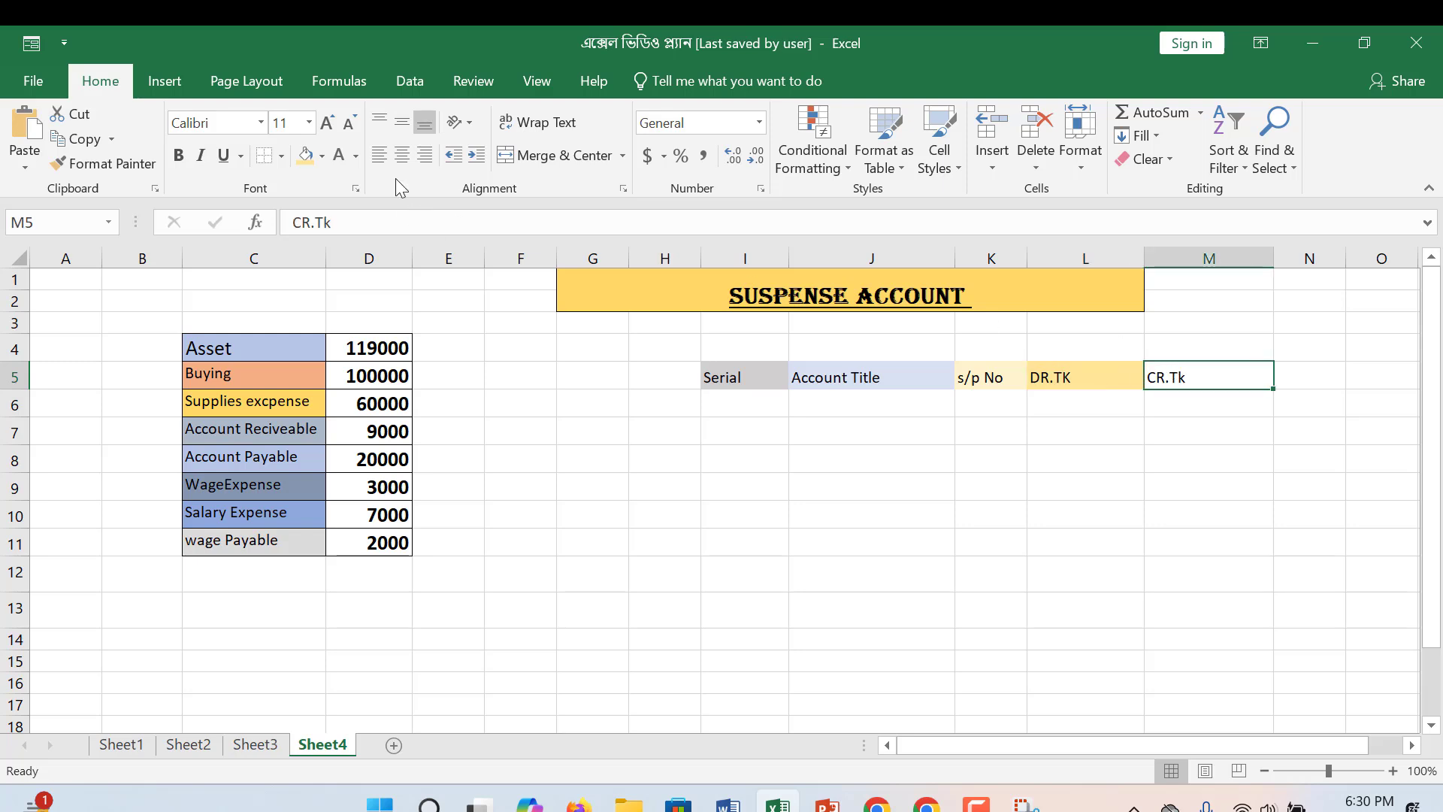
left_click(326, 159)
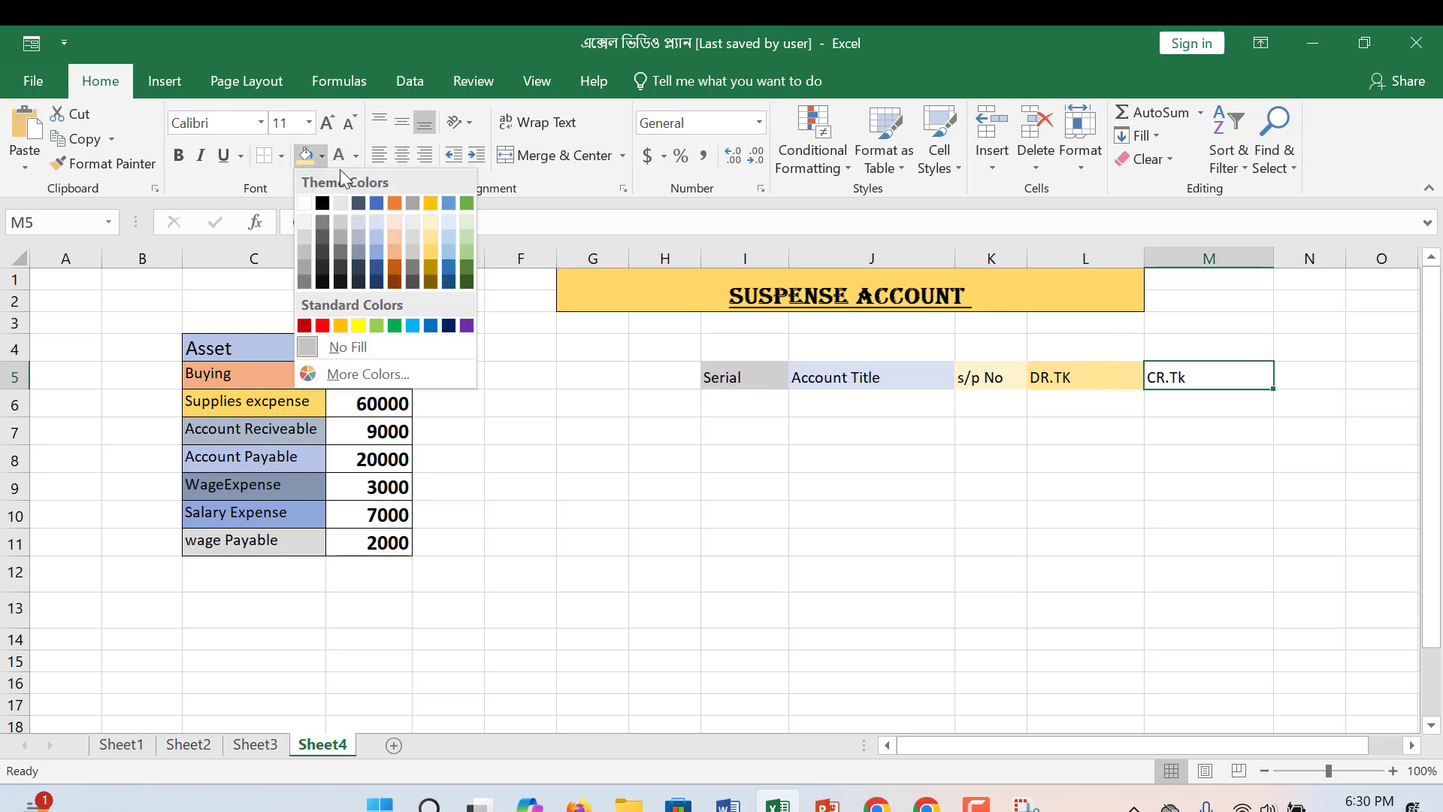
left_click(430, 224)
Enter serial numbers 1 and 2 in I6 and I7, and extend the series down to 7 in I12
left_click(743, 407)
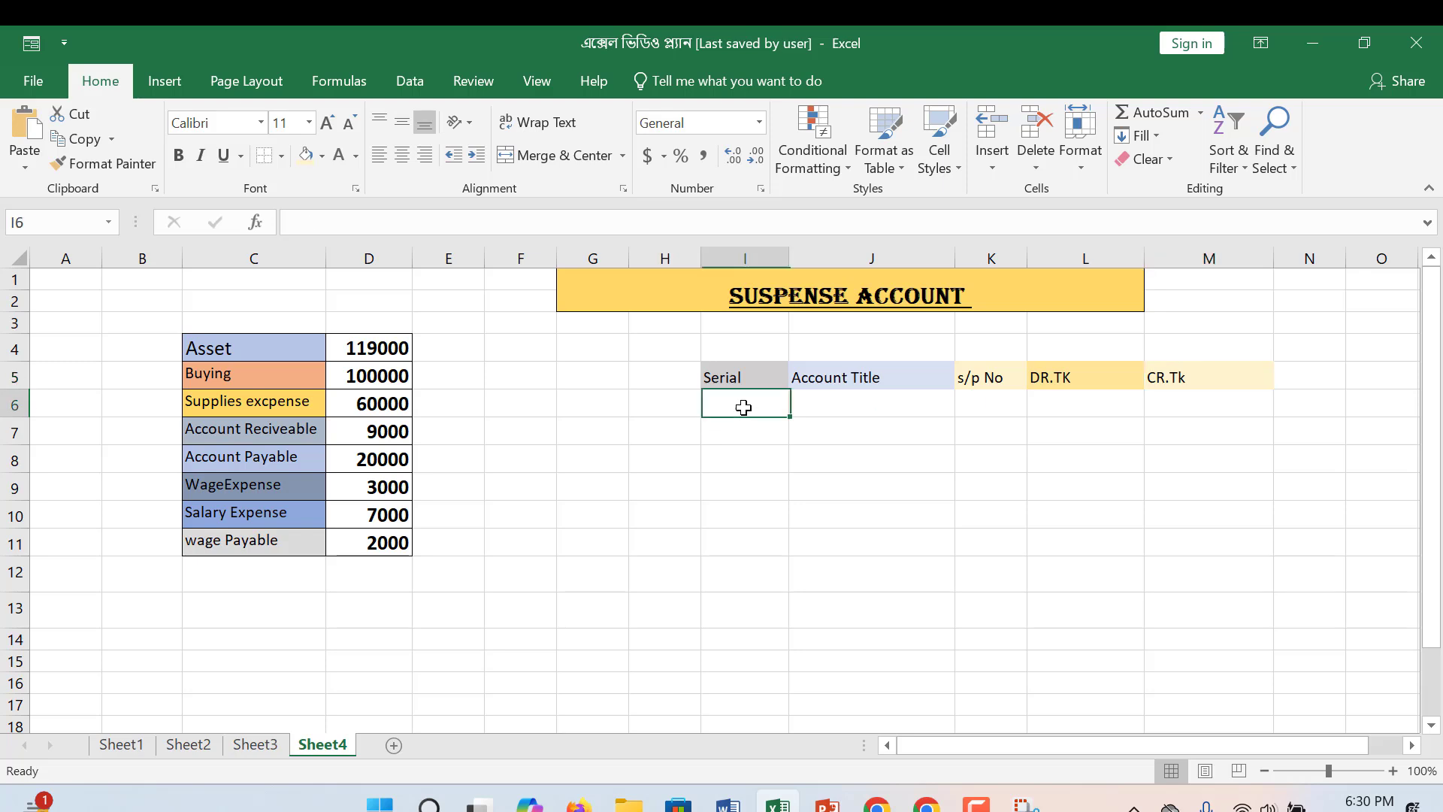
type("1")
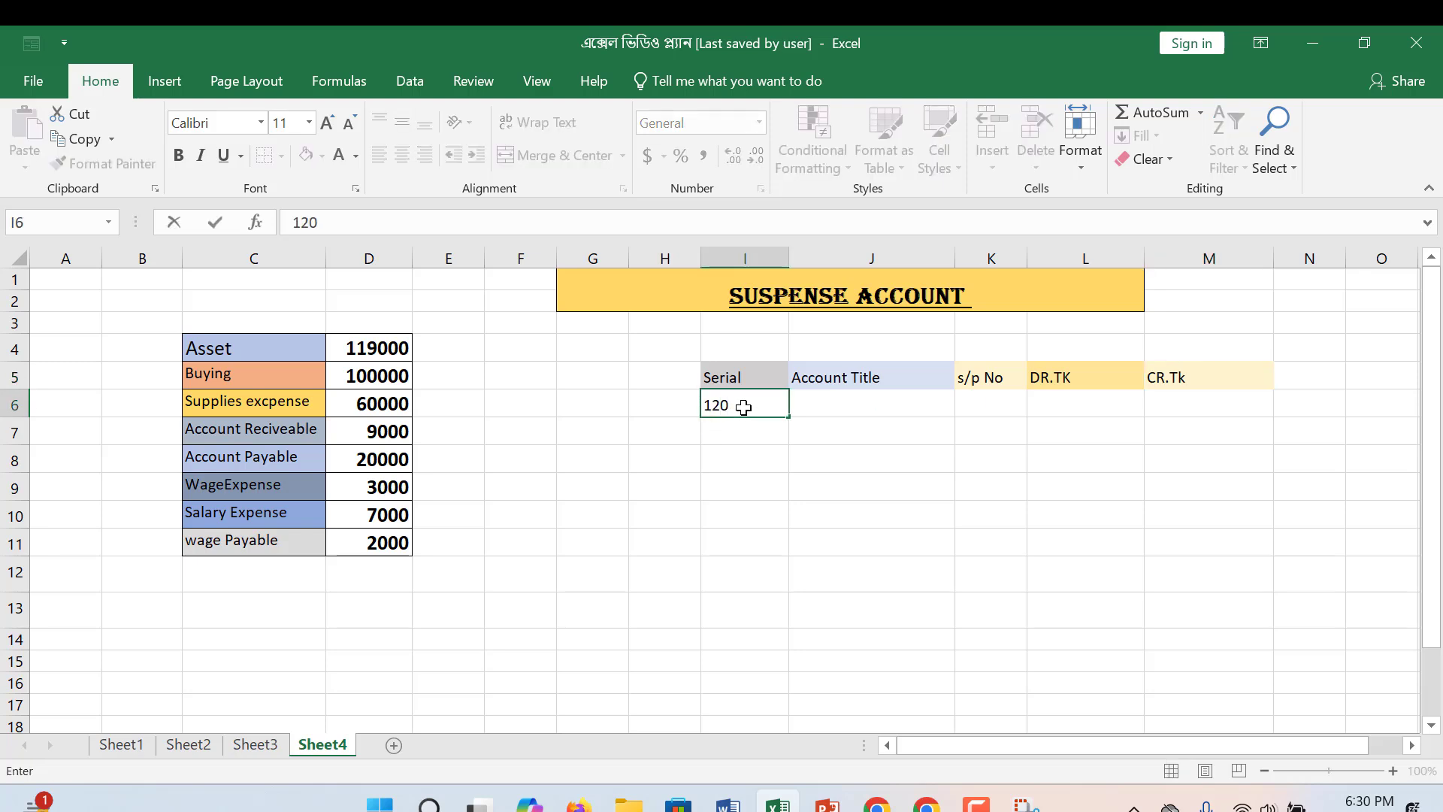
key("Return")
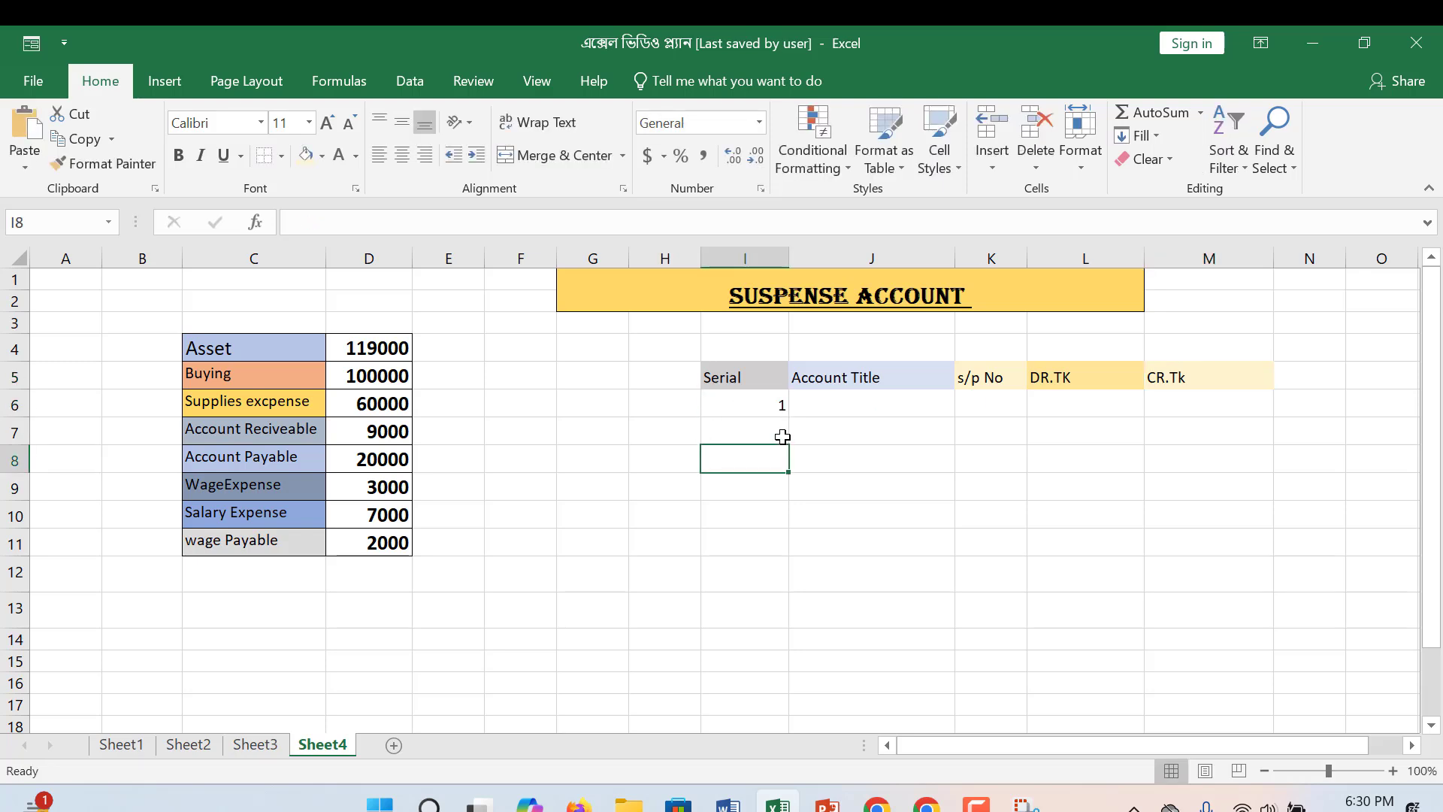
type("2")
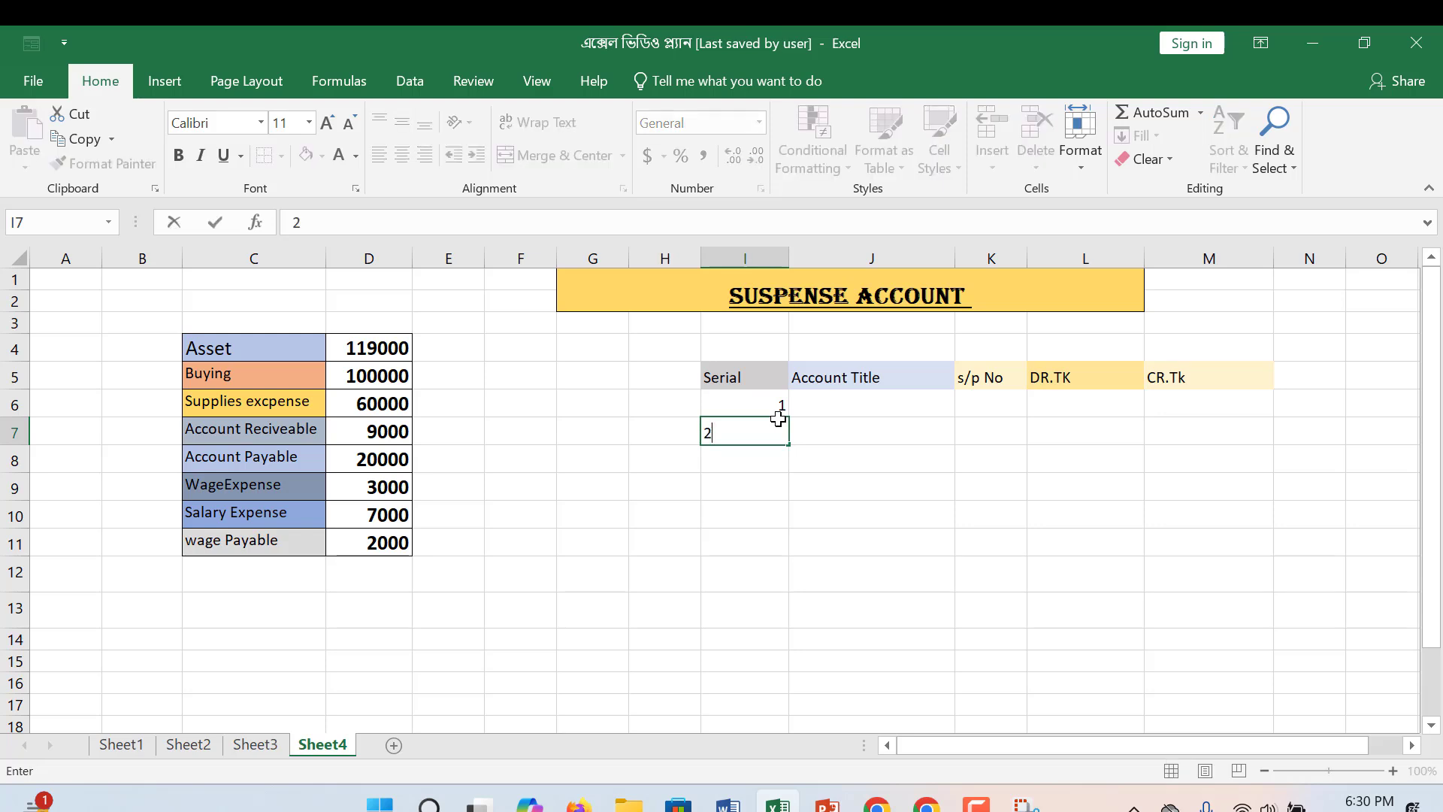
left_click(754, 497)
left_click(774, 404)
left_click_drag(774, 404, 787, 583)
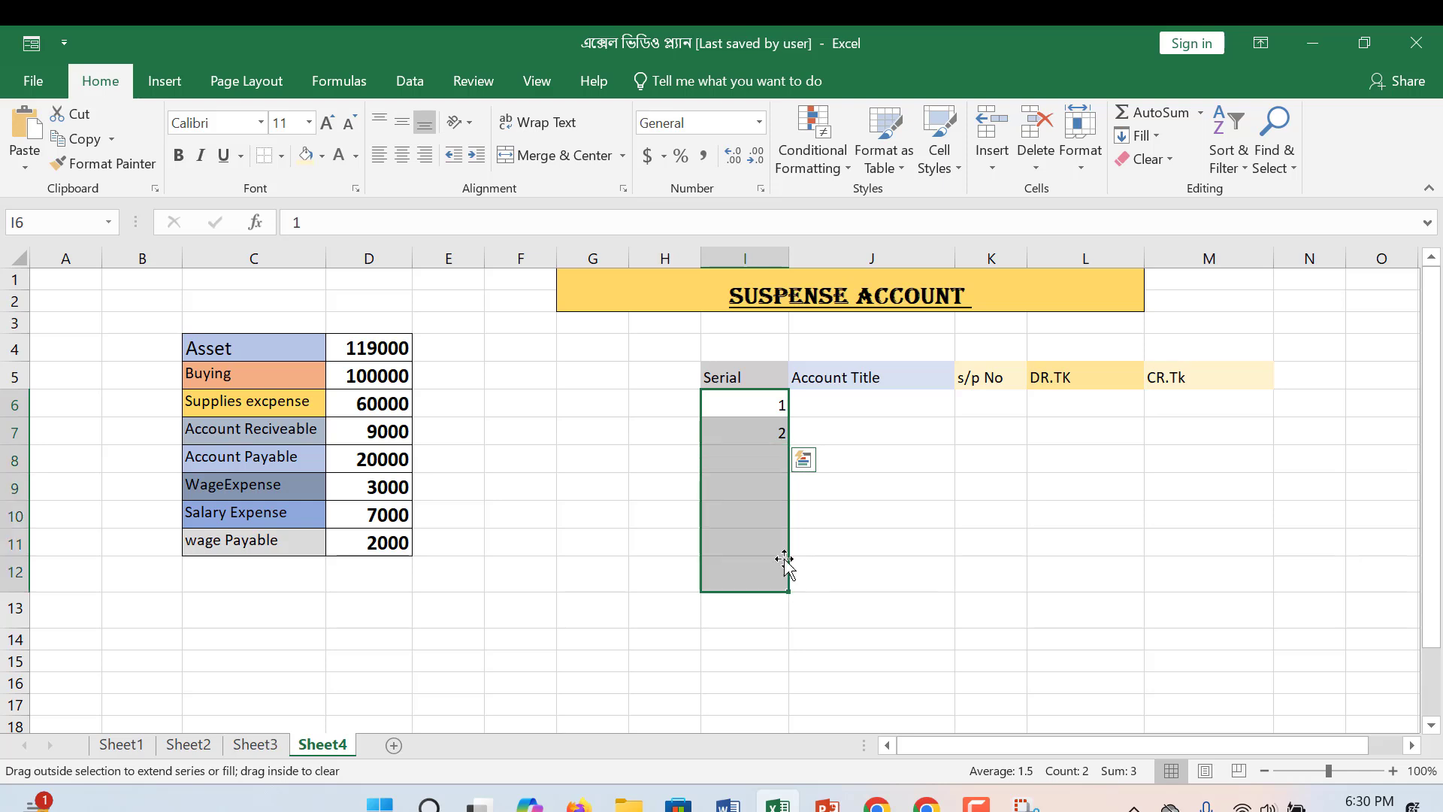
Fill the last serial number in I12 down one row into I13
left_click(289, 406)
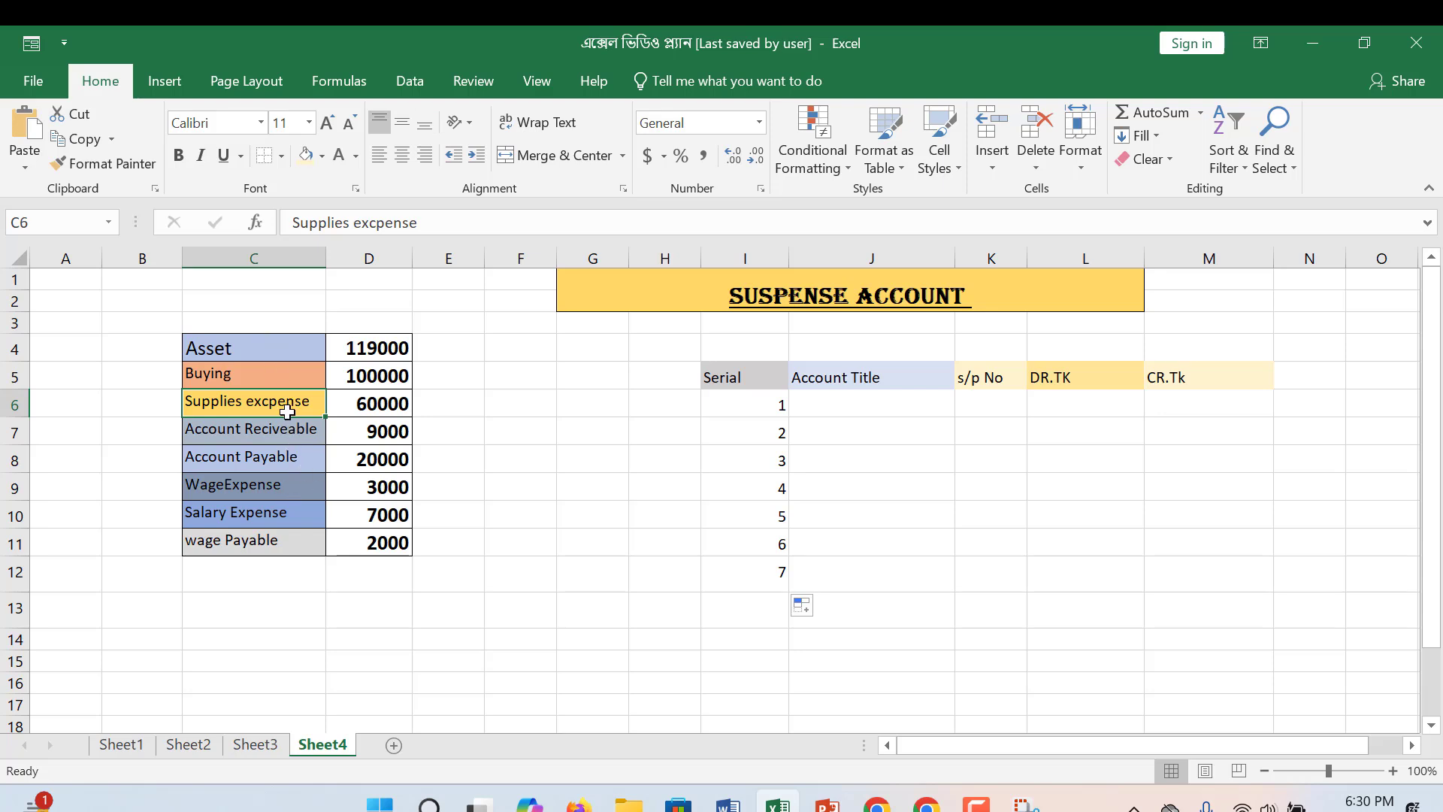
left_click(290, 485)
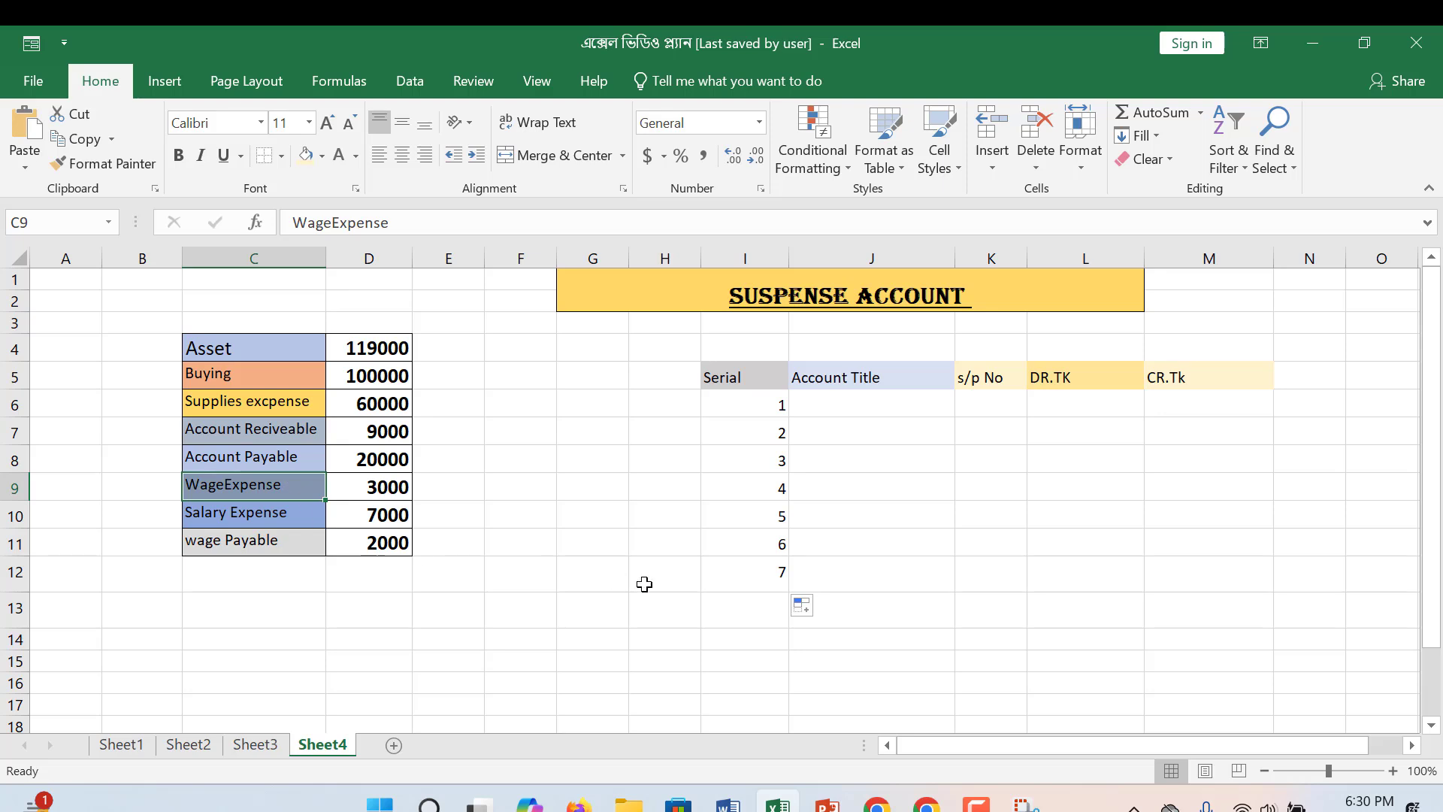
left_click(770, 577)
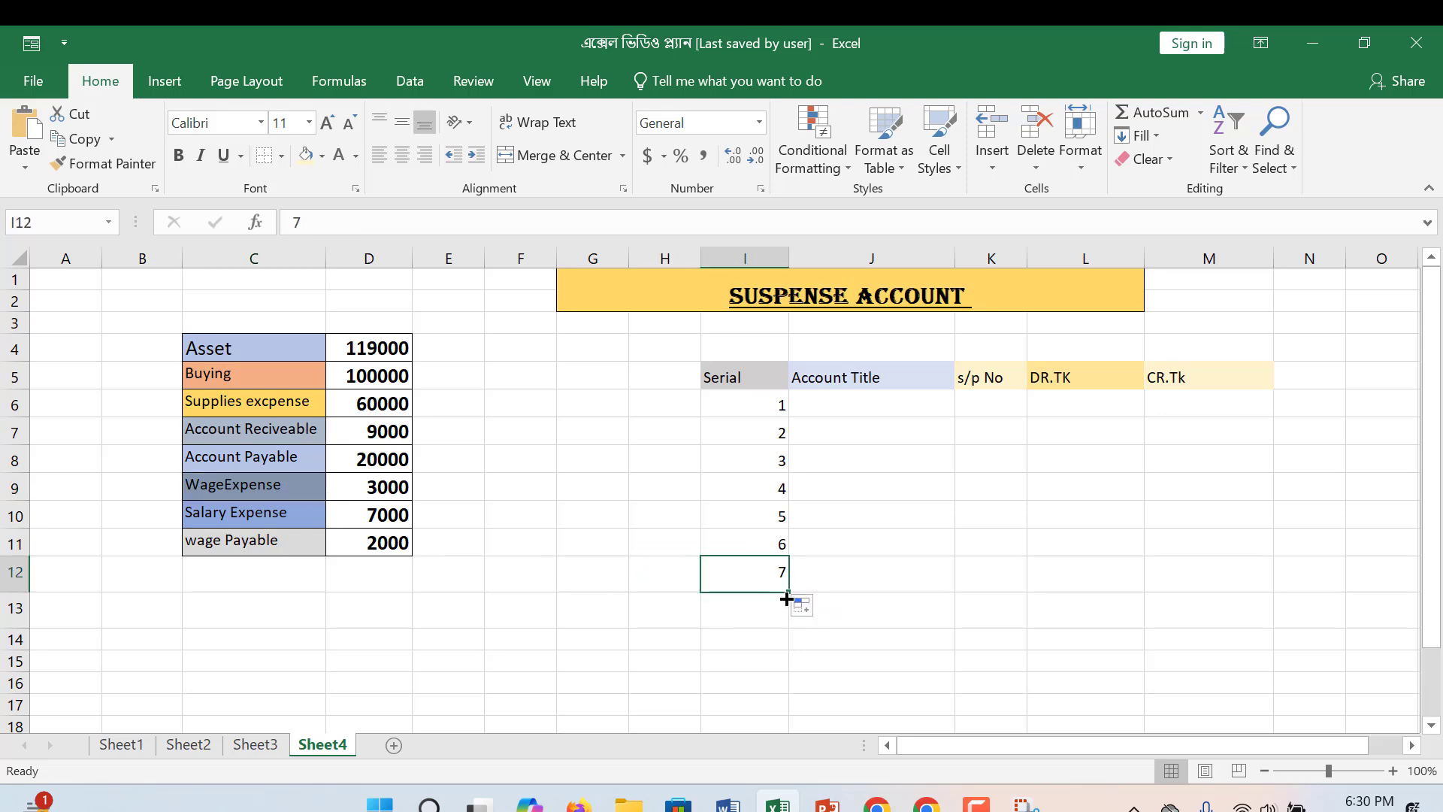
left_click_drag(789, 589, 790, 630)
left_click(833, 415)
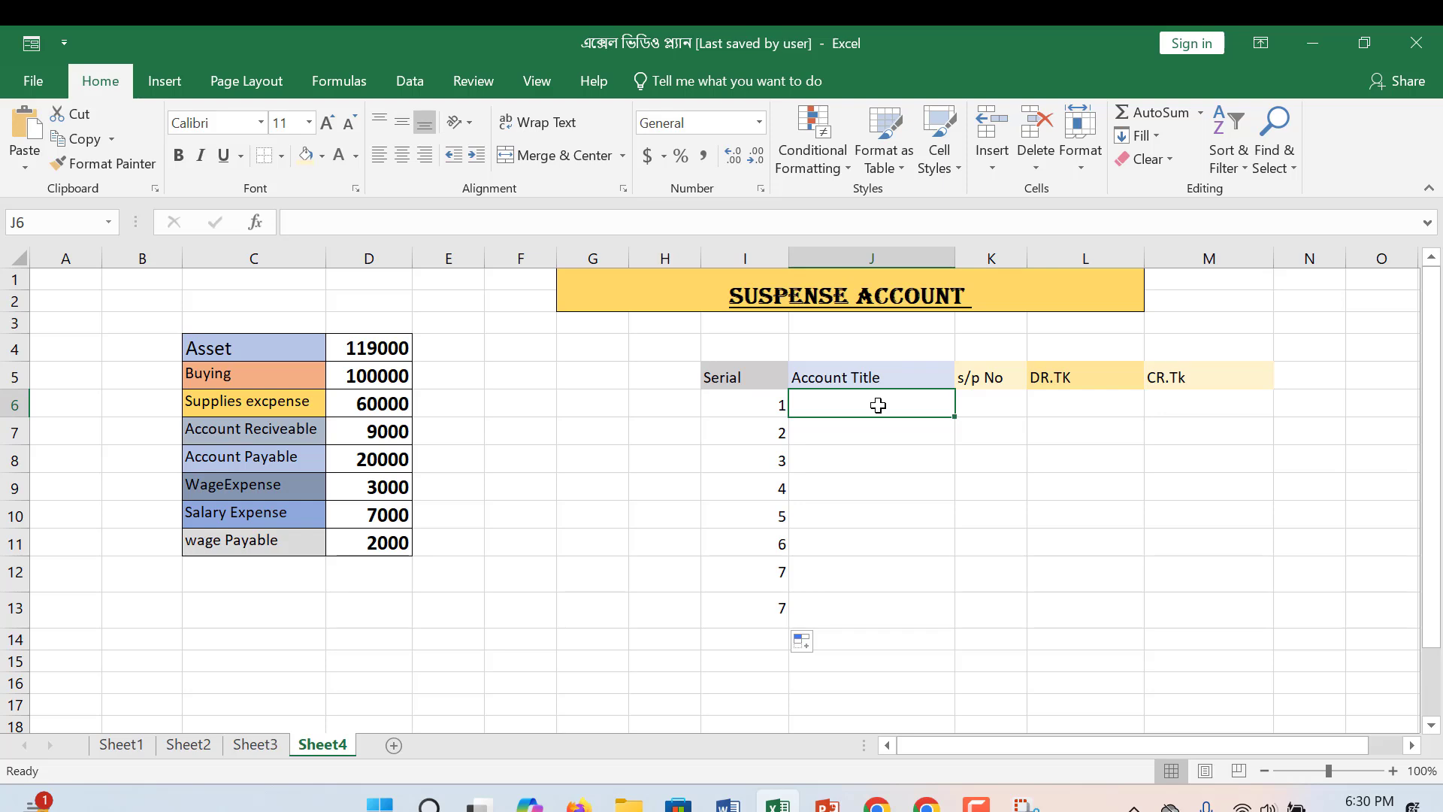
type("=")
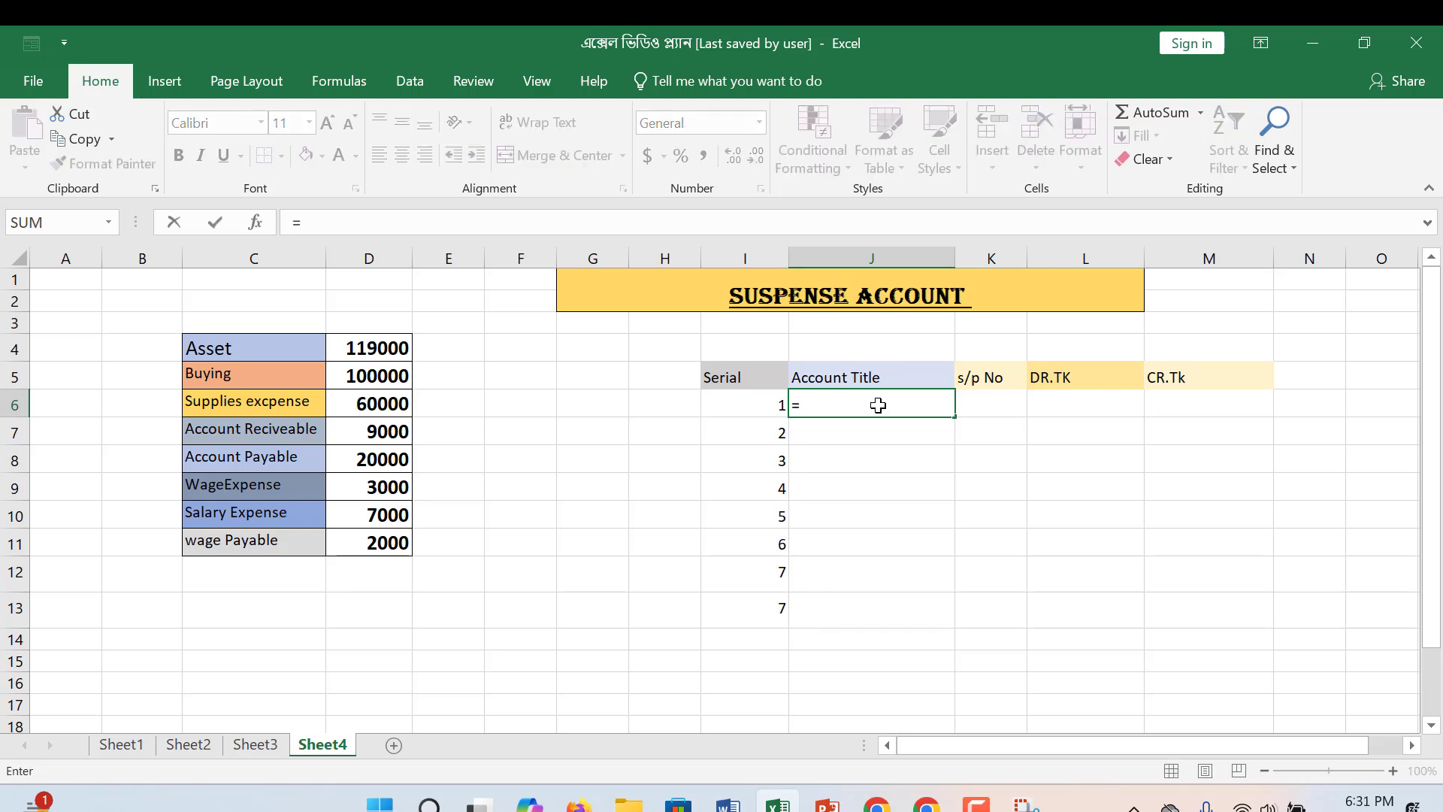
key("BackSpace")
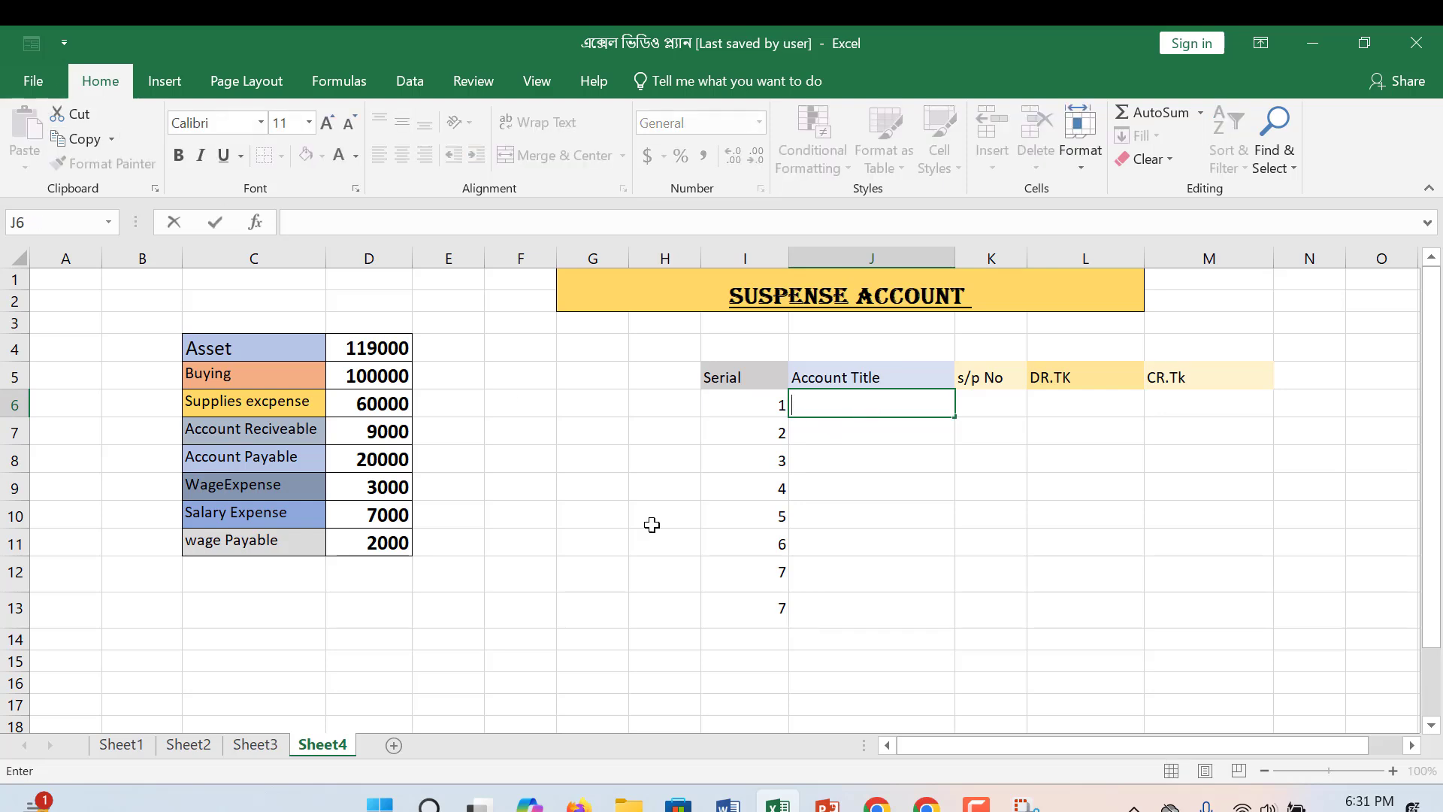
left_click(872, 487)
left_click(877, 571)
Add list data validation to the Account Title cells J6:J13, using the account names in C4:C11 as the source
left_click_drag(867, 405, 874, 602)
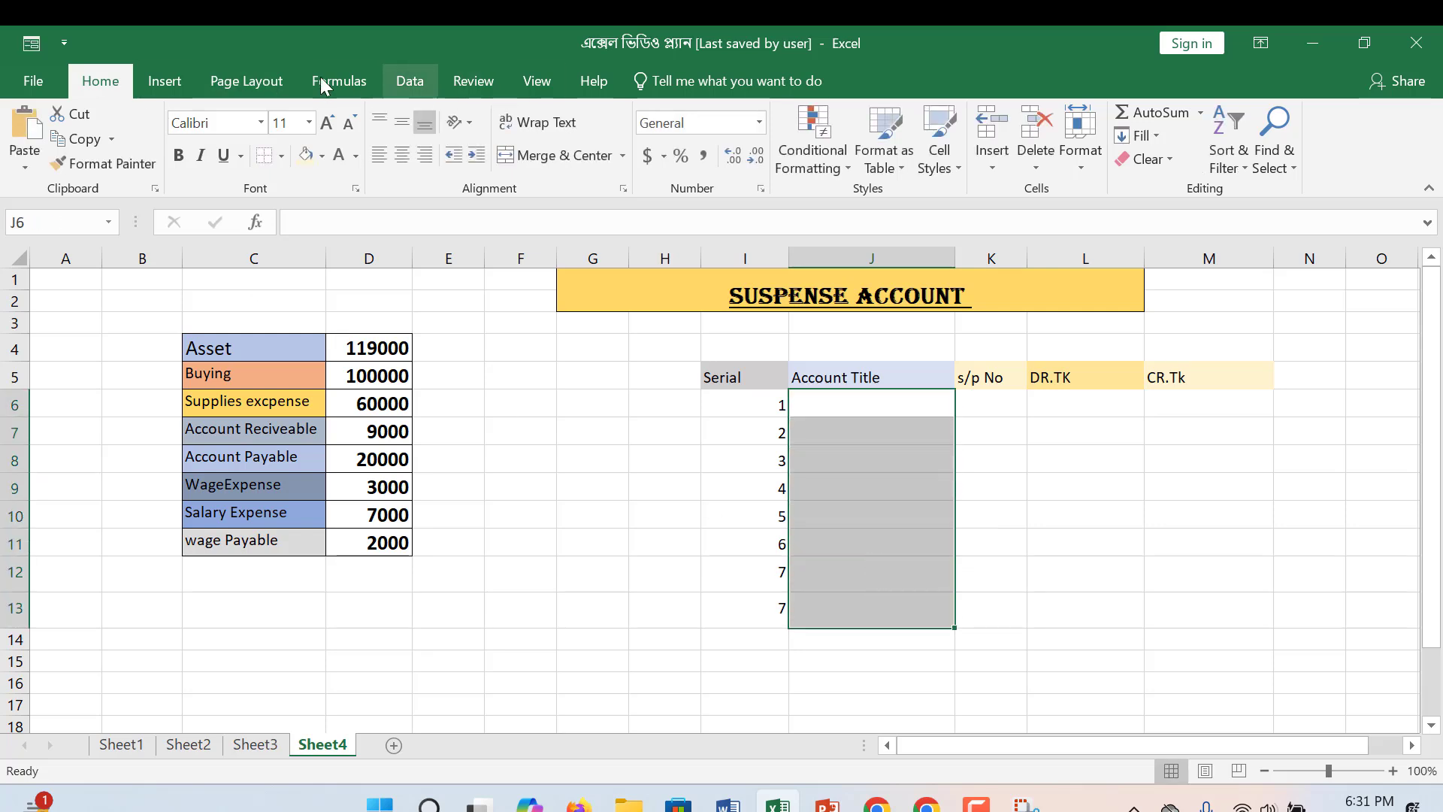
left_click(423, 89)
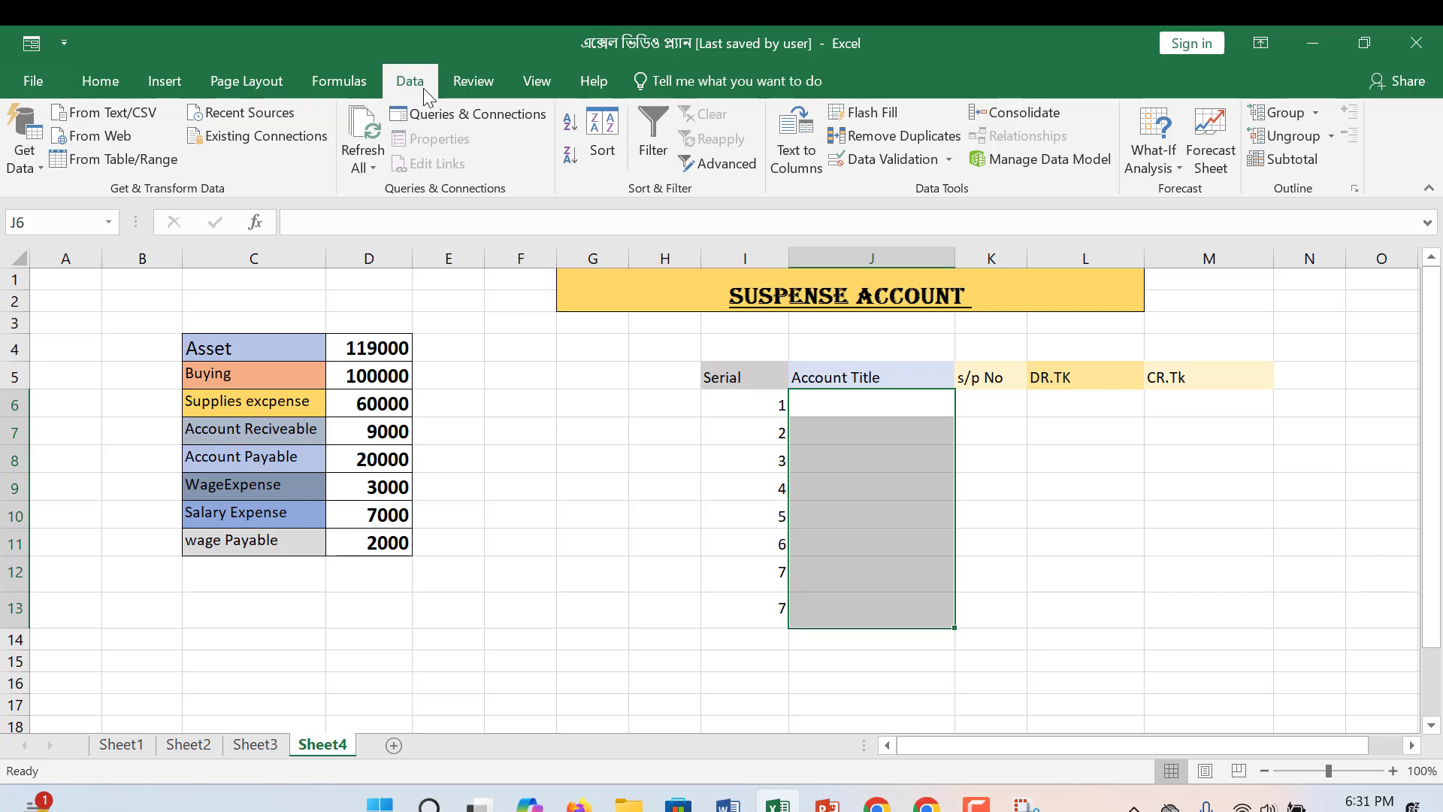
left_click(943, 161)
left_click(536, 454)
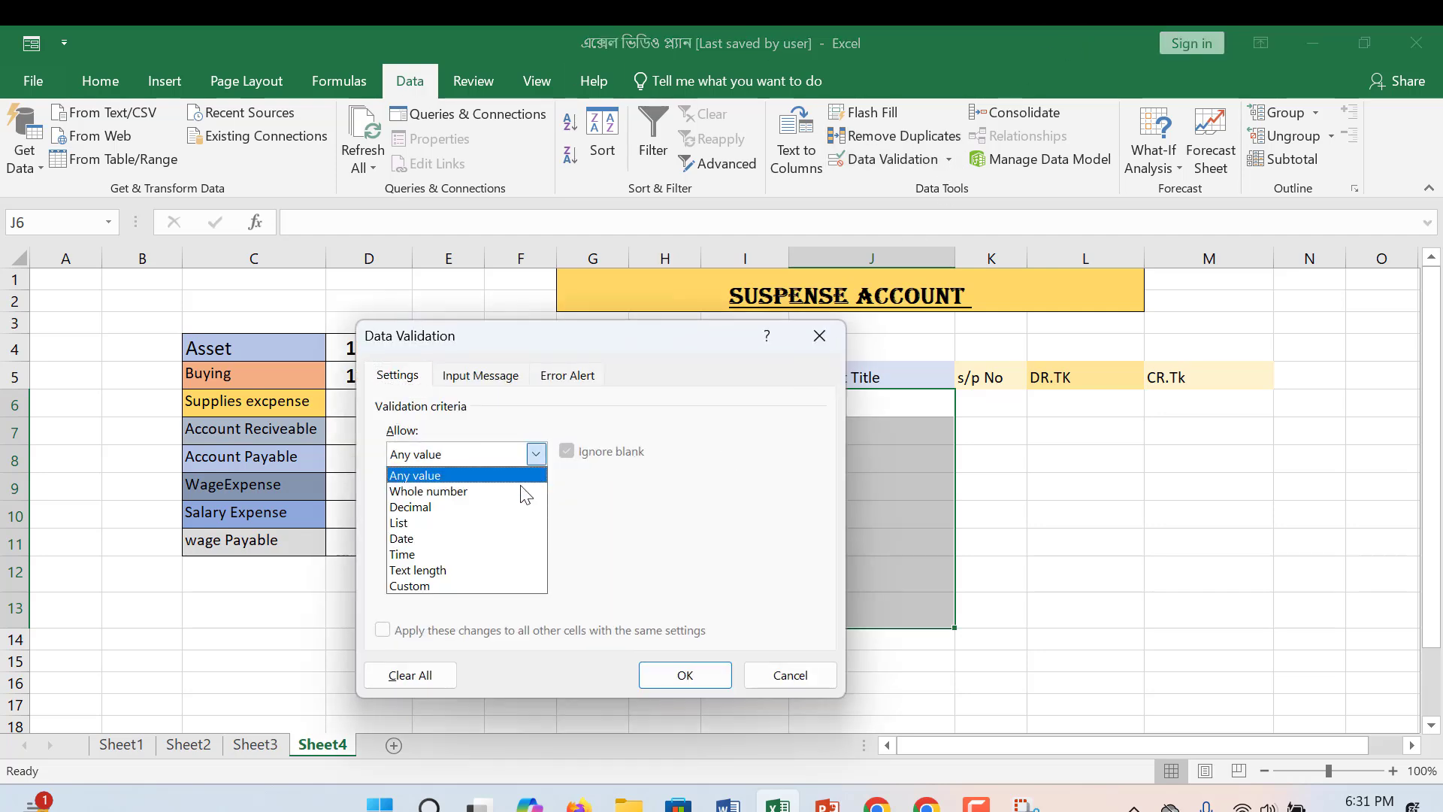
left_click(496, 520)
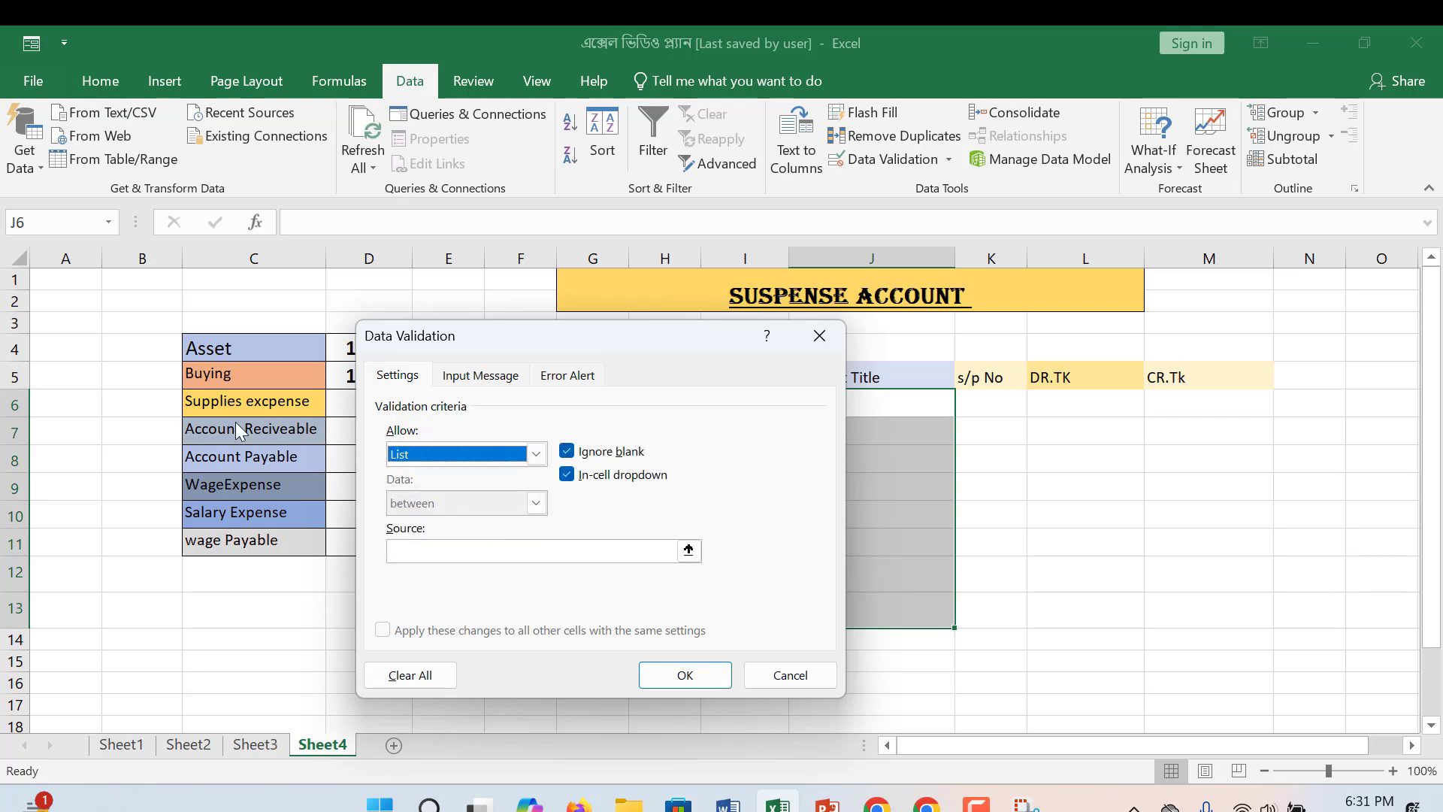
left_click(410, 553)
type("=")
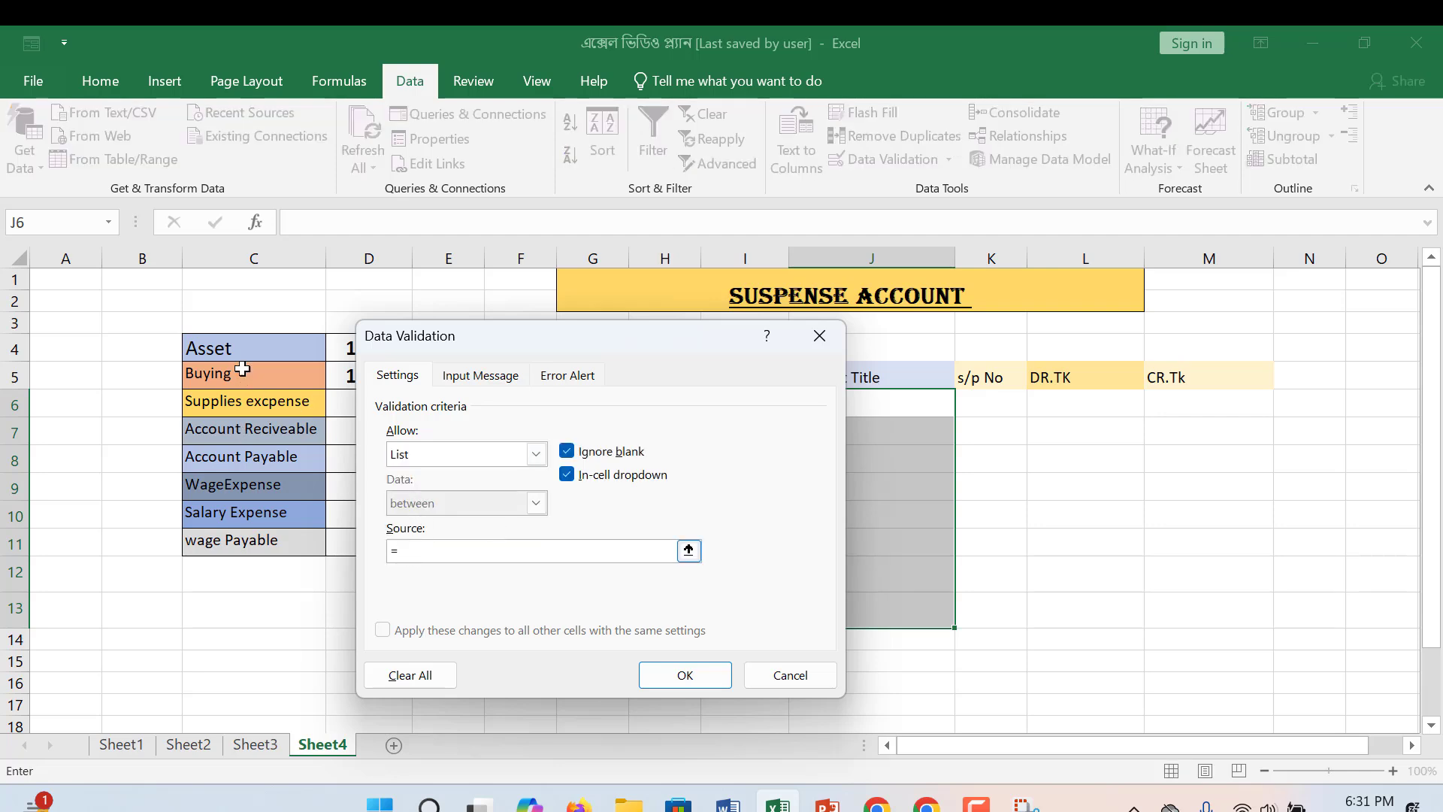
left_click_drag(235, 348, 193, 539)
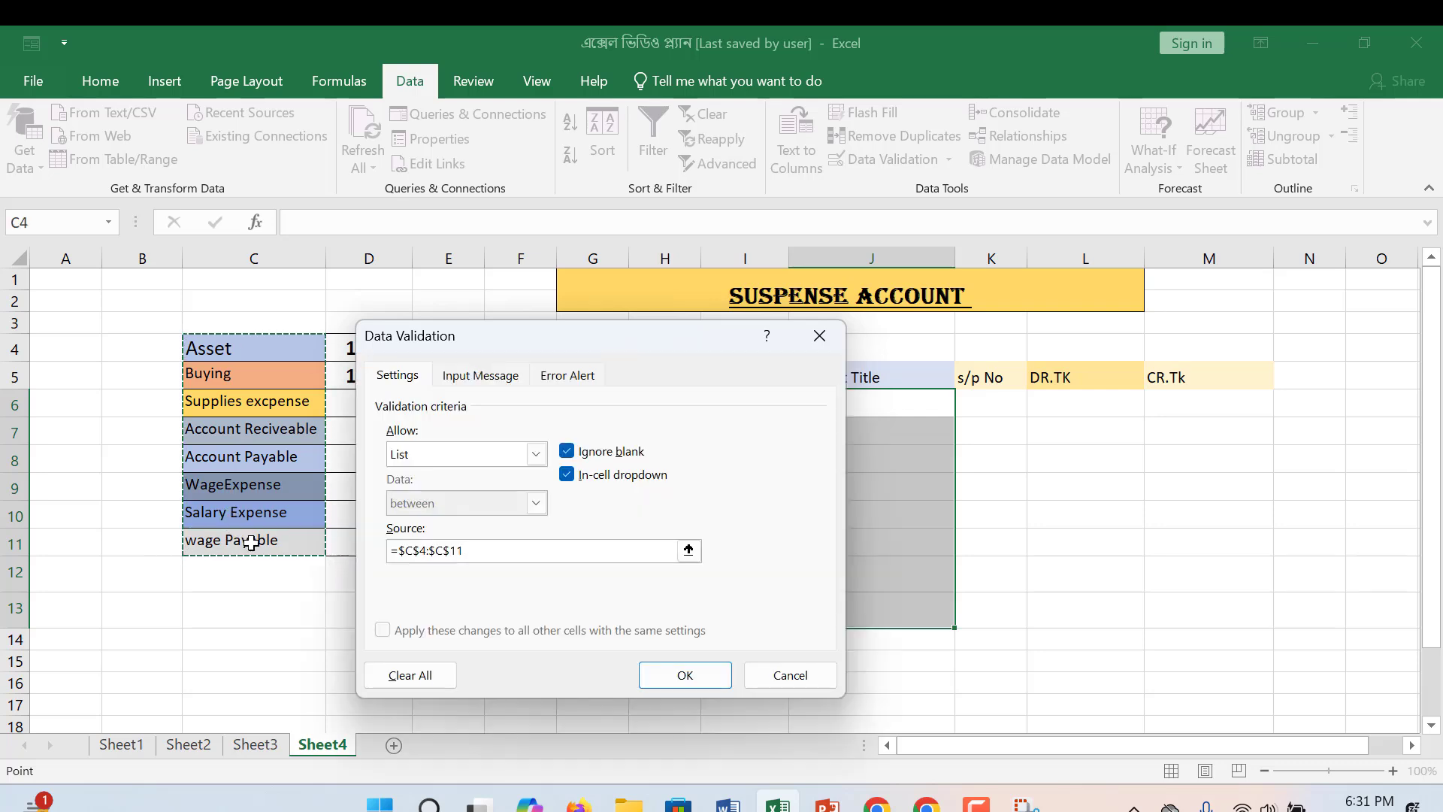
left_click(683, 676)
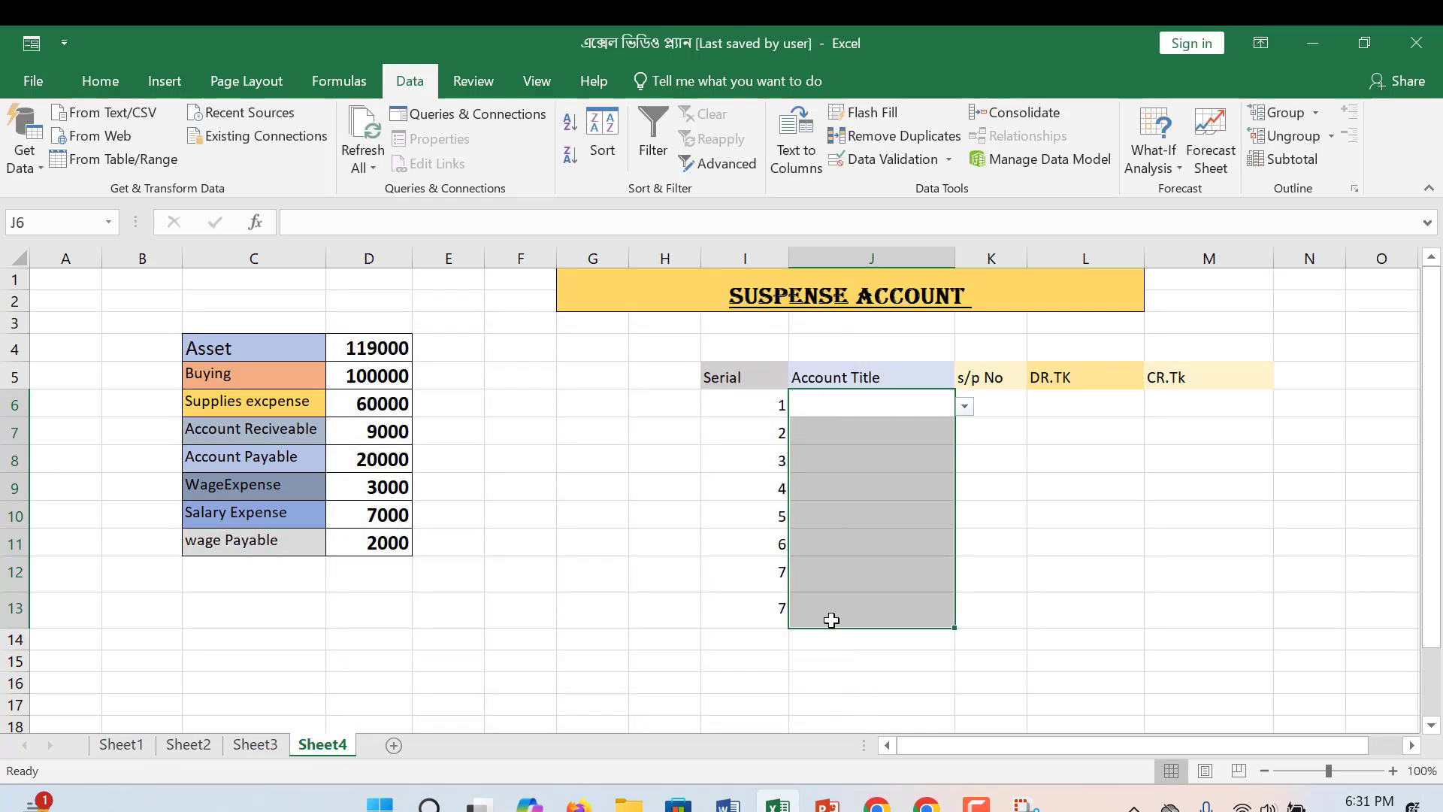
Choose Asset from the validation list as the account title for serial 1 in J6
left_click(966, 408)
left_click(893, 441)
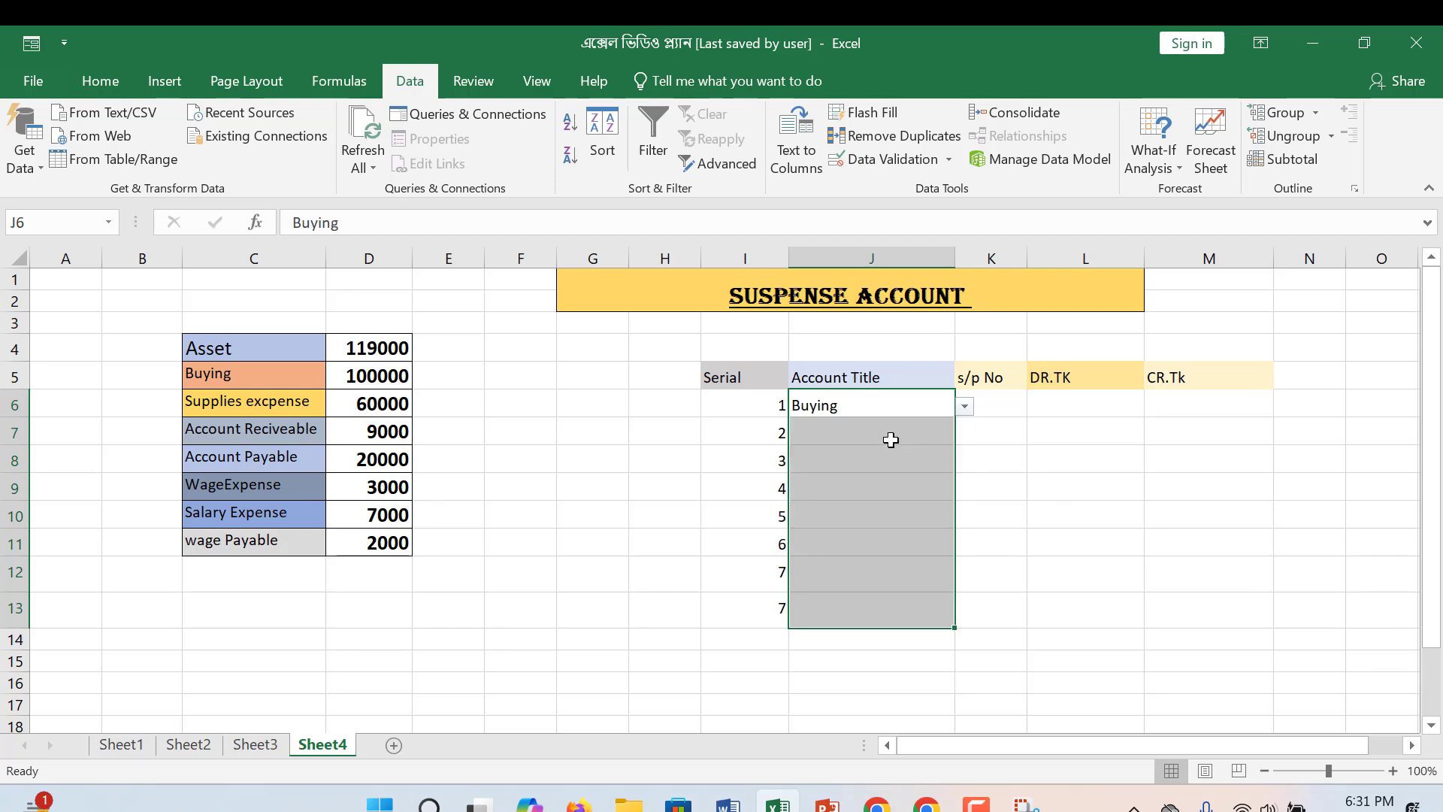
left_click(892, 440)
left_click(895, 412)
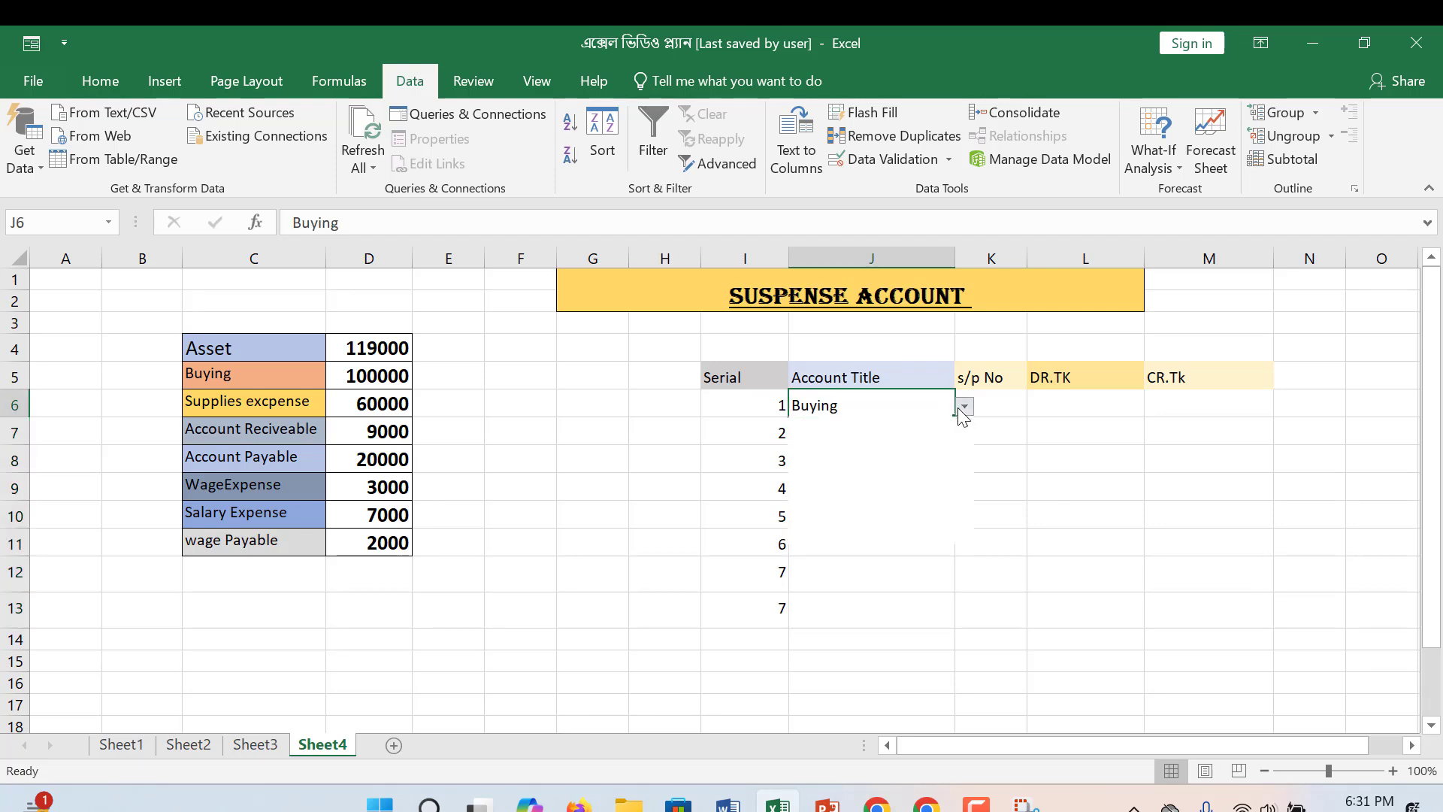
left_click(965, 407)
left_click(850, 423)
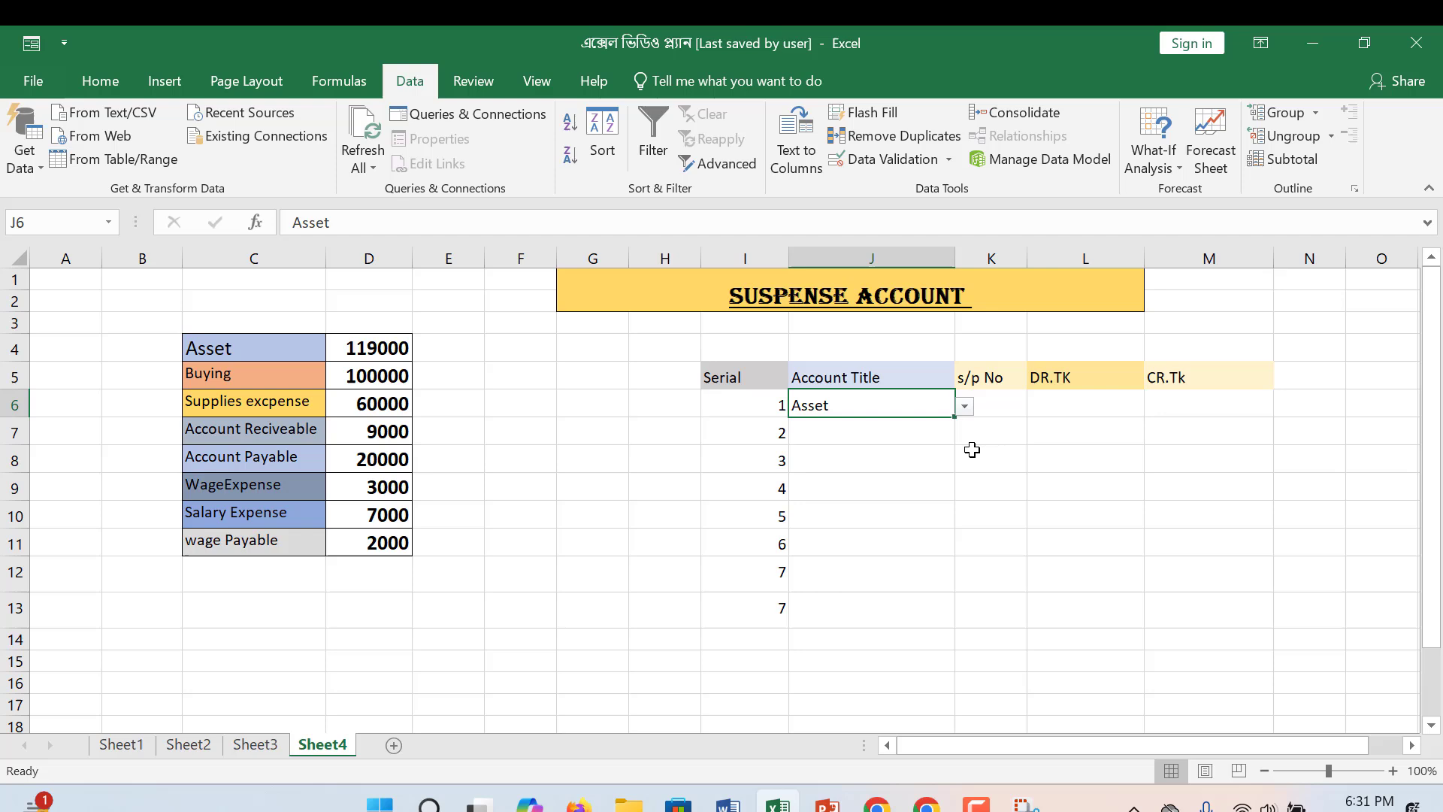
Choose Buying as the account title in J7 and Supplies excpense in J8 from the validation lists
left_click(906, 436)
left_click(965, 435)
left_click(855, 472)
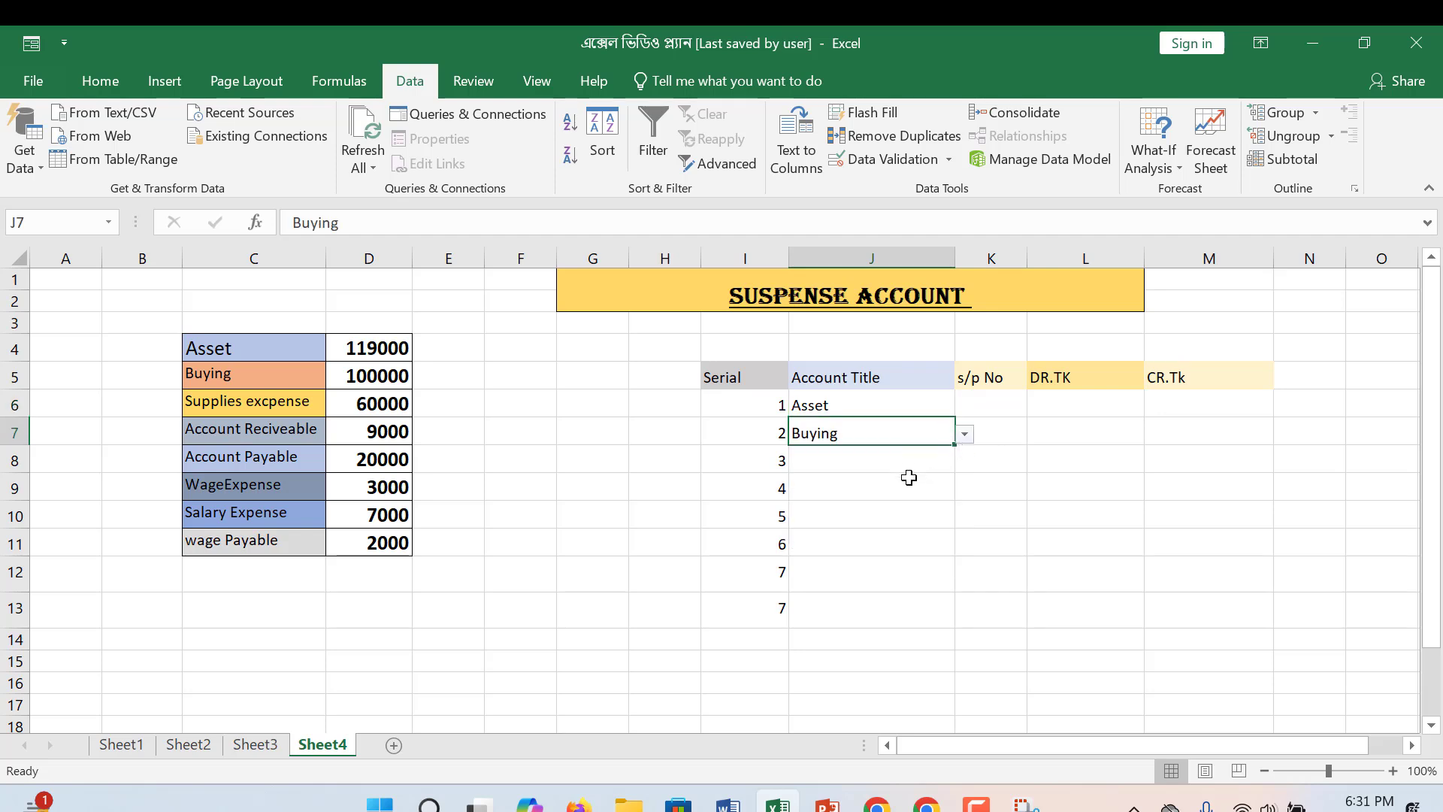
left_click(933, 461)
left_click(964, 461)
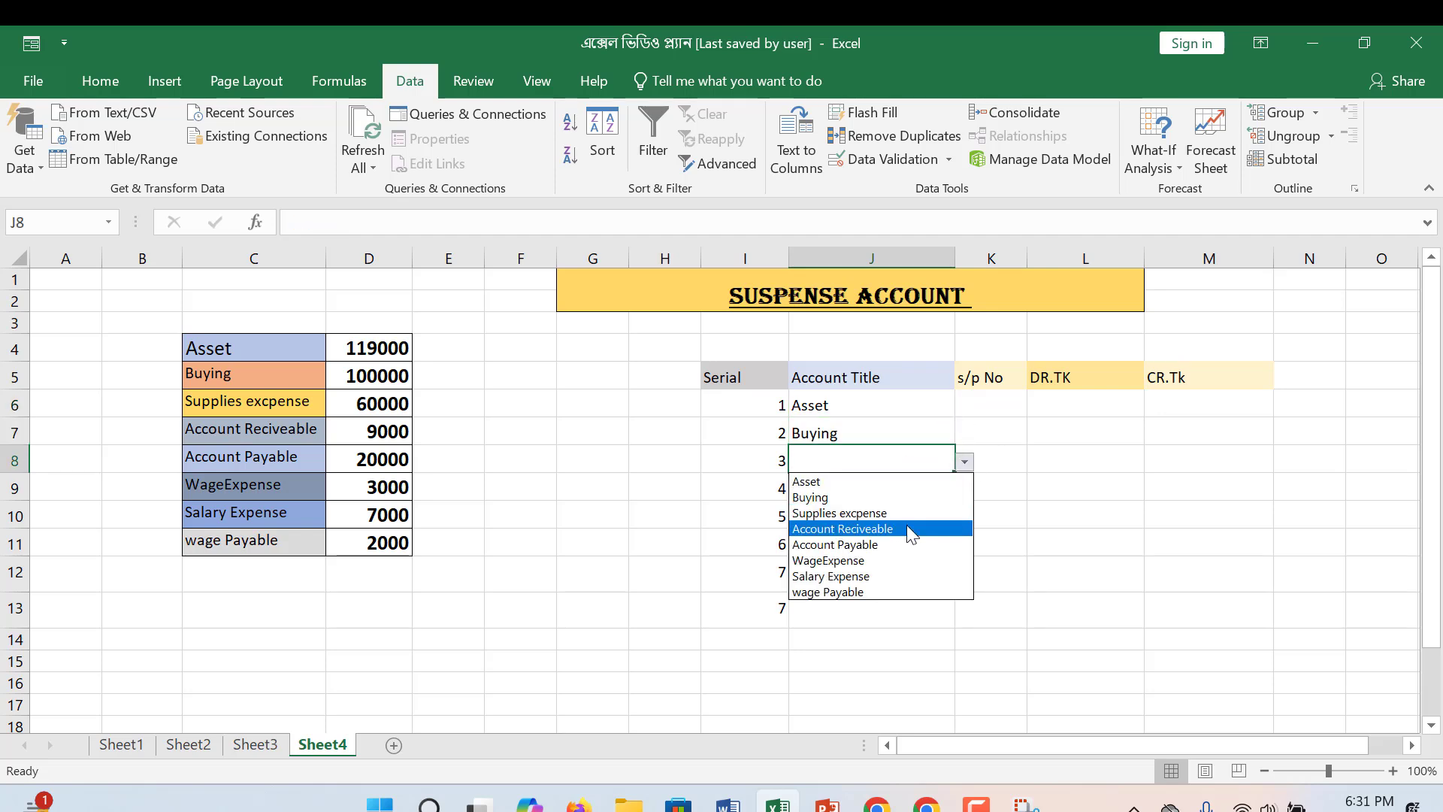
left_click(906, 514)
Choose Account Payable as the account title in J9 and Account Reciveable in J10
left_click(936, 489)
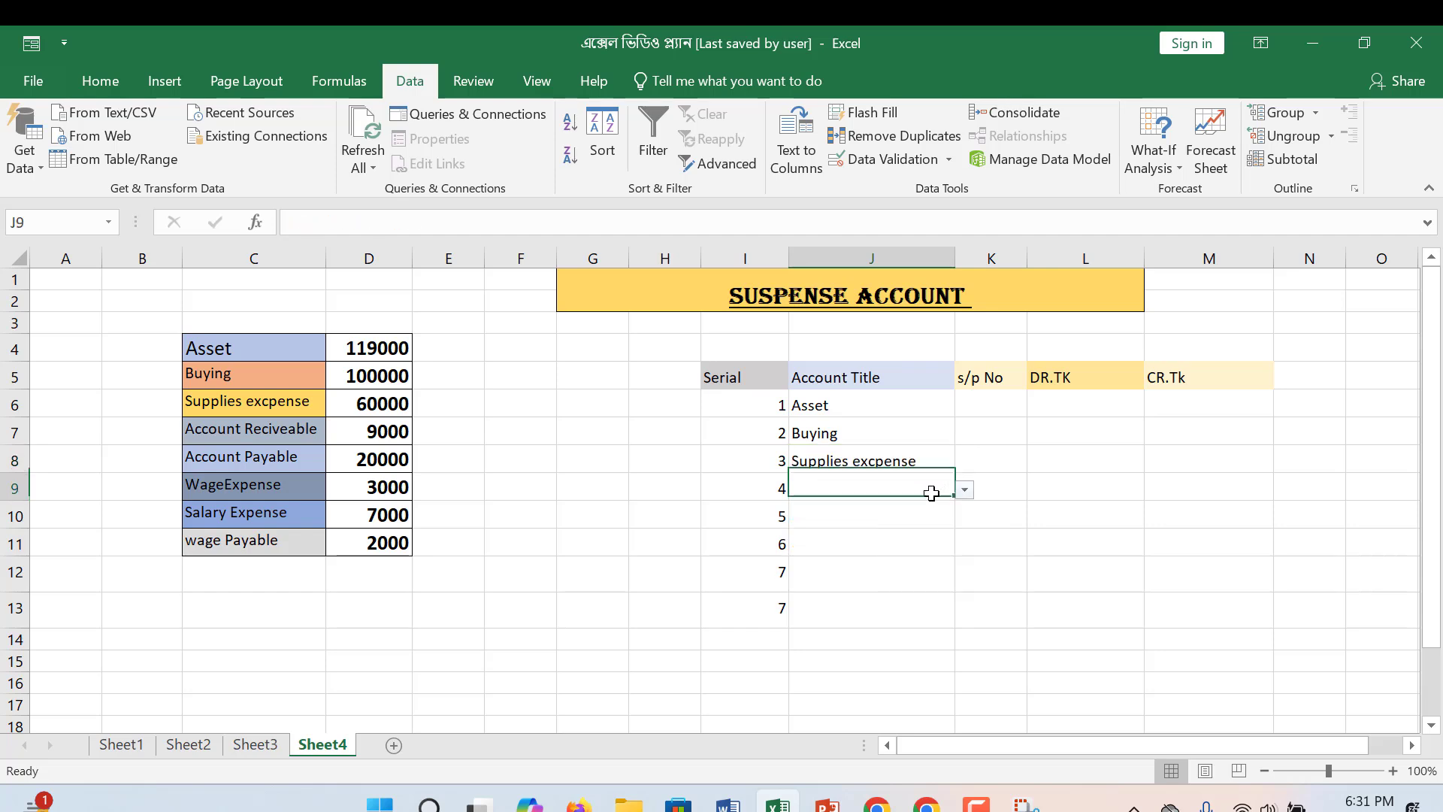
left_click(965, 493)
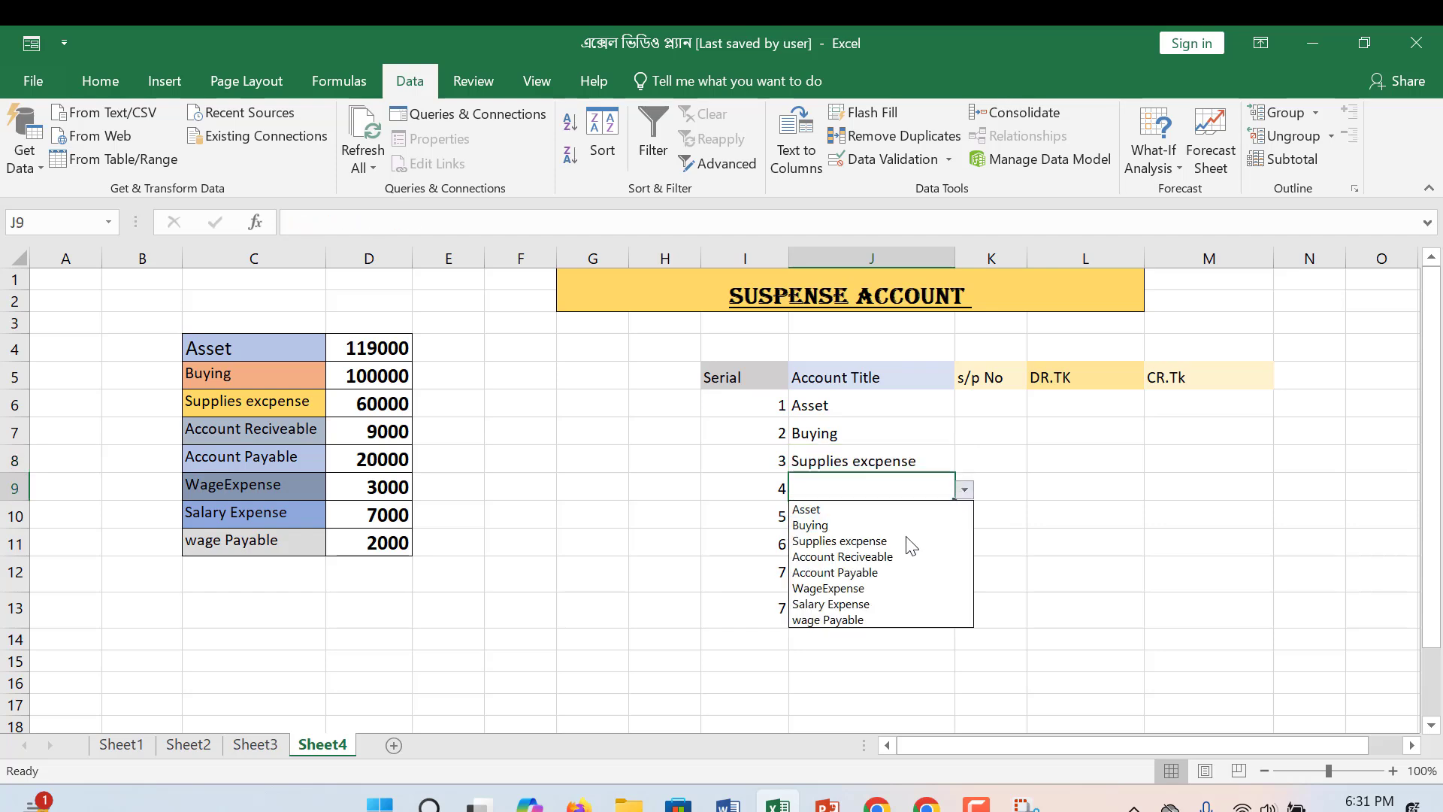
left_click(914, 572)
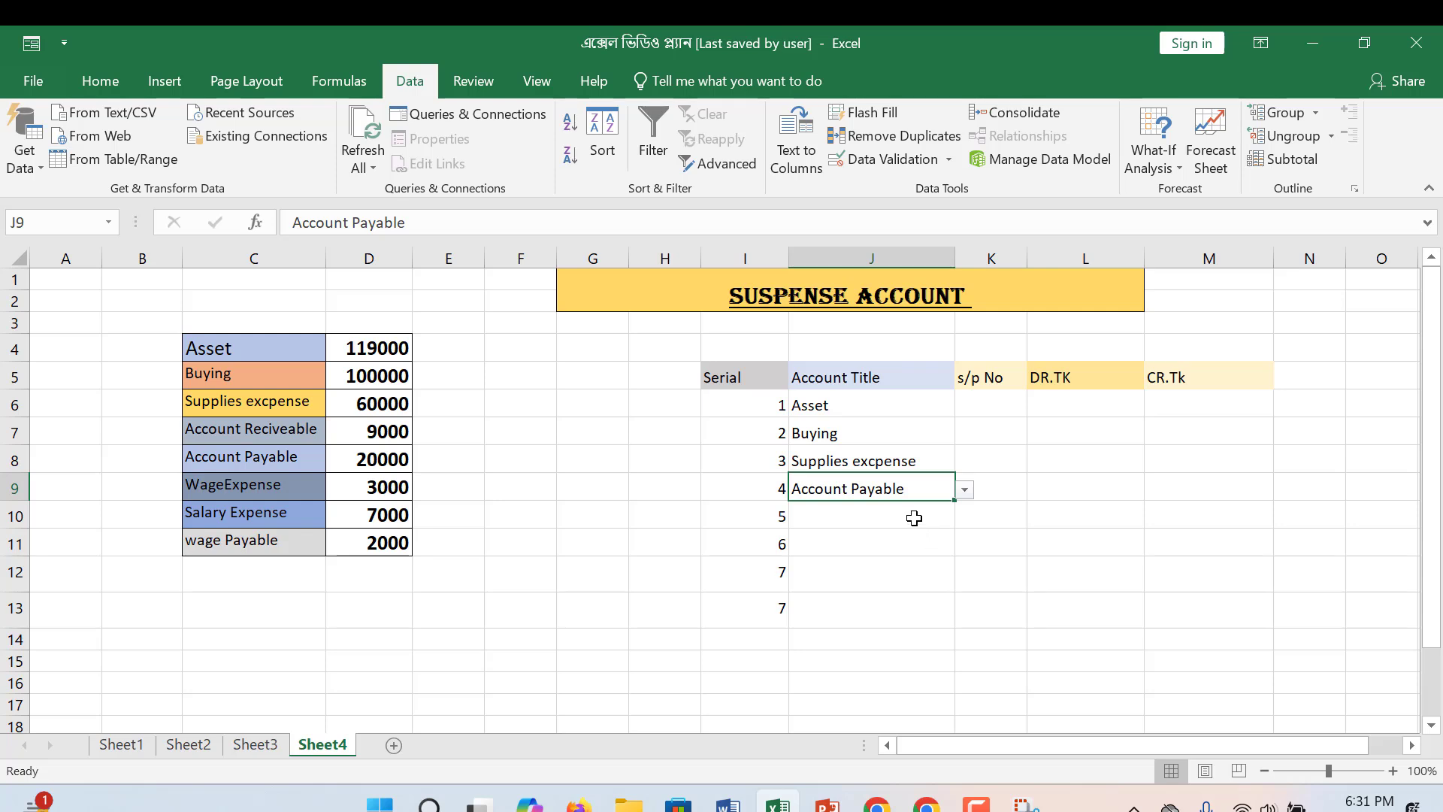
left_click(914, 519)
left_click(965, 519)
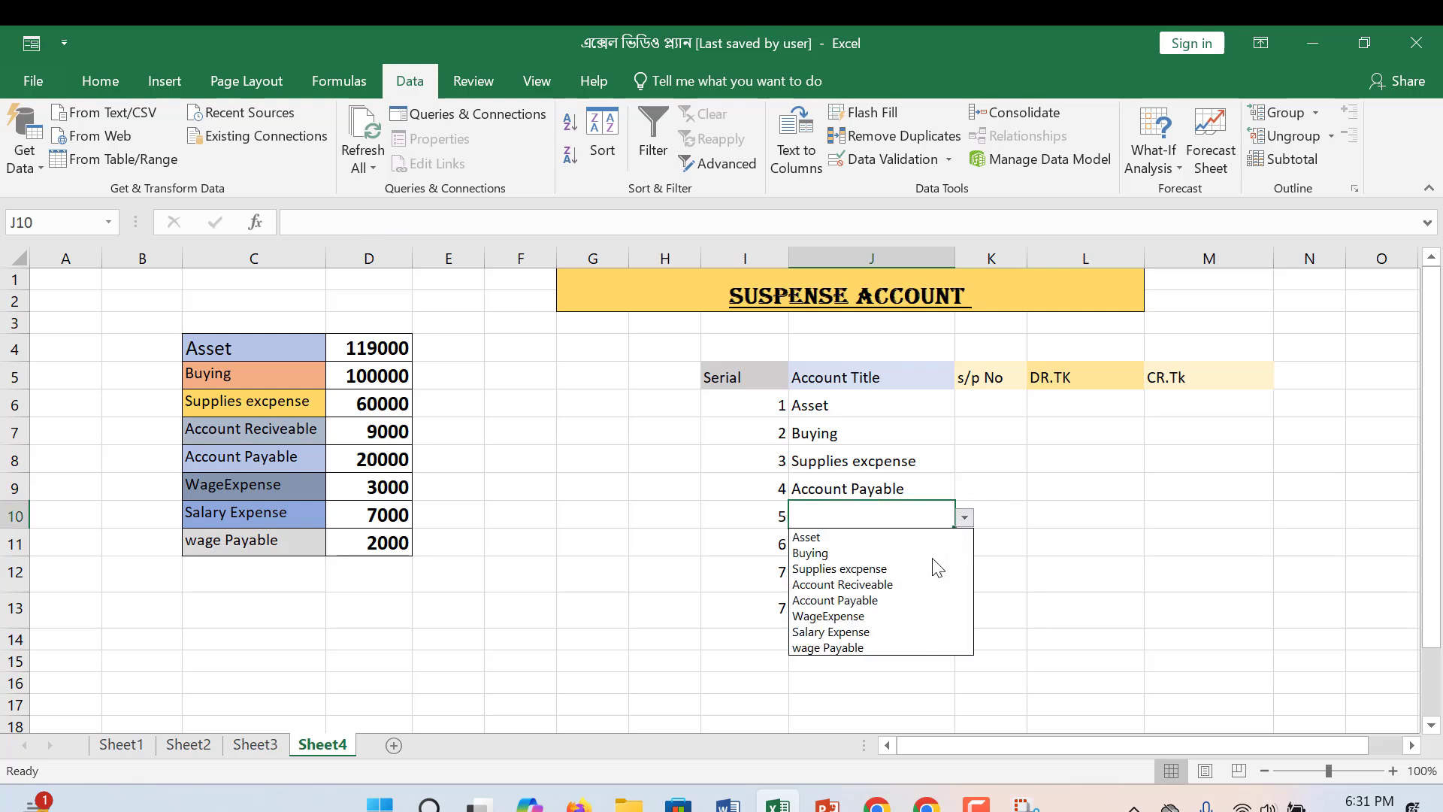
left_click(901, 605)
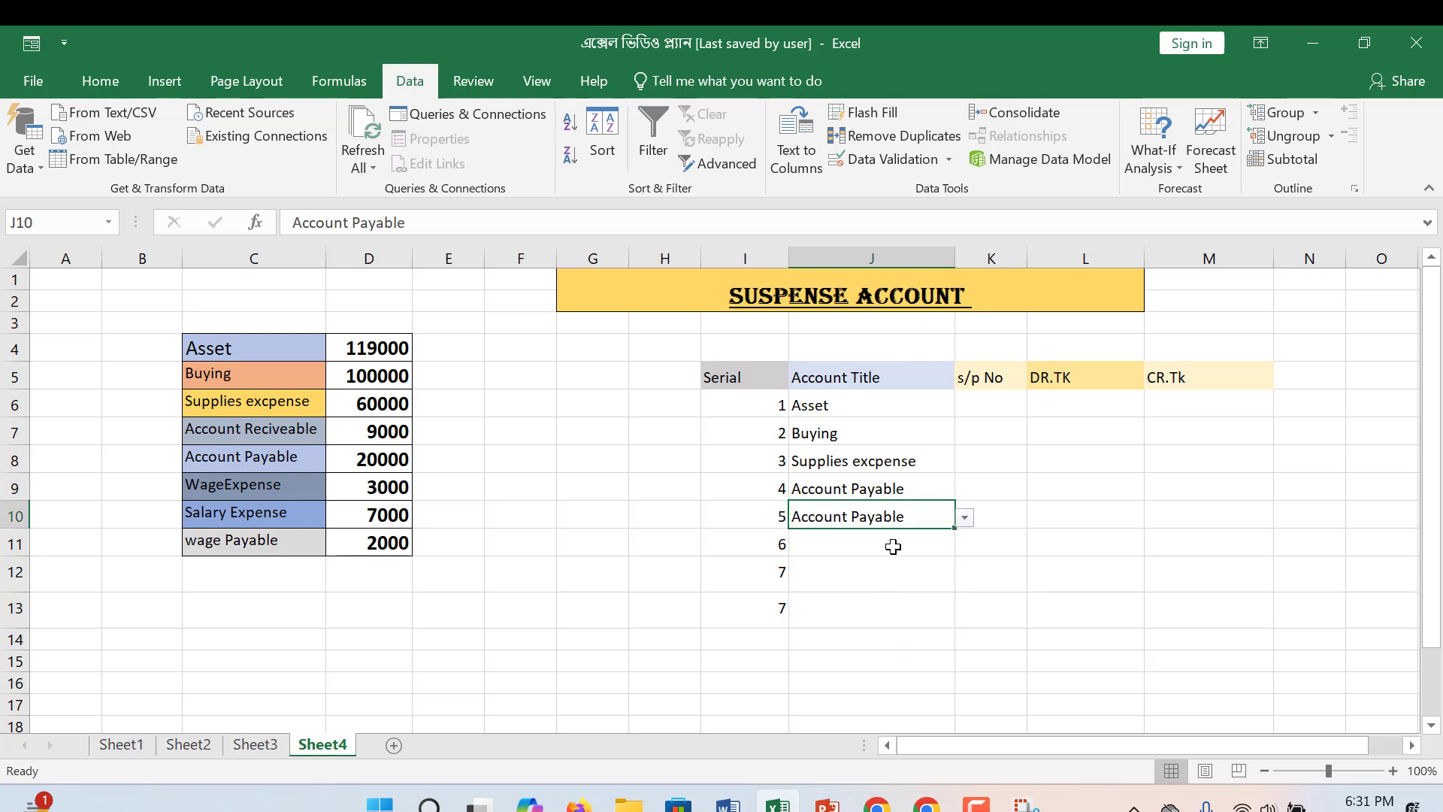
left_click(894, 545)
left_click(903, 519)
left_click(964, 518)
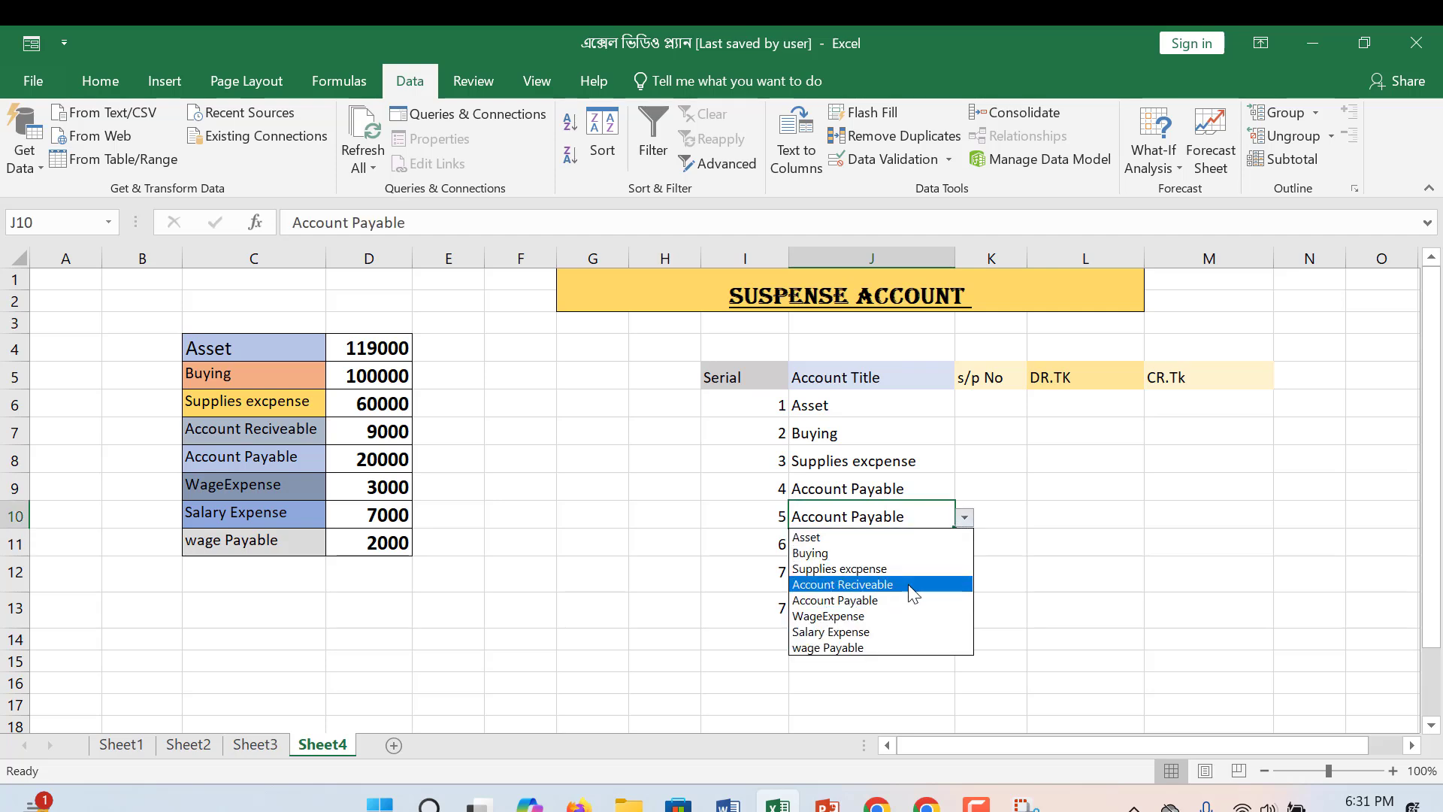
left_click(914, 586)
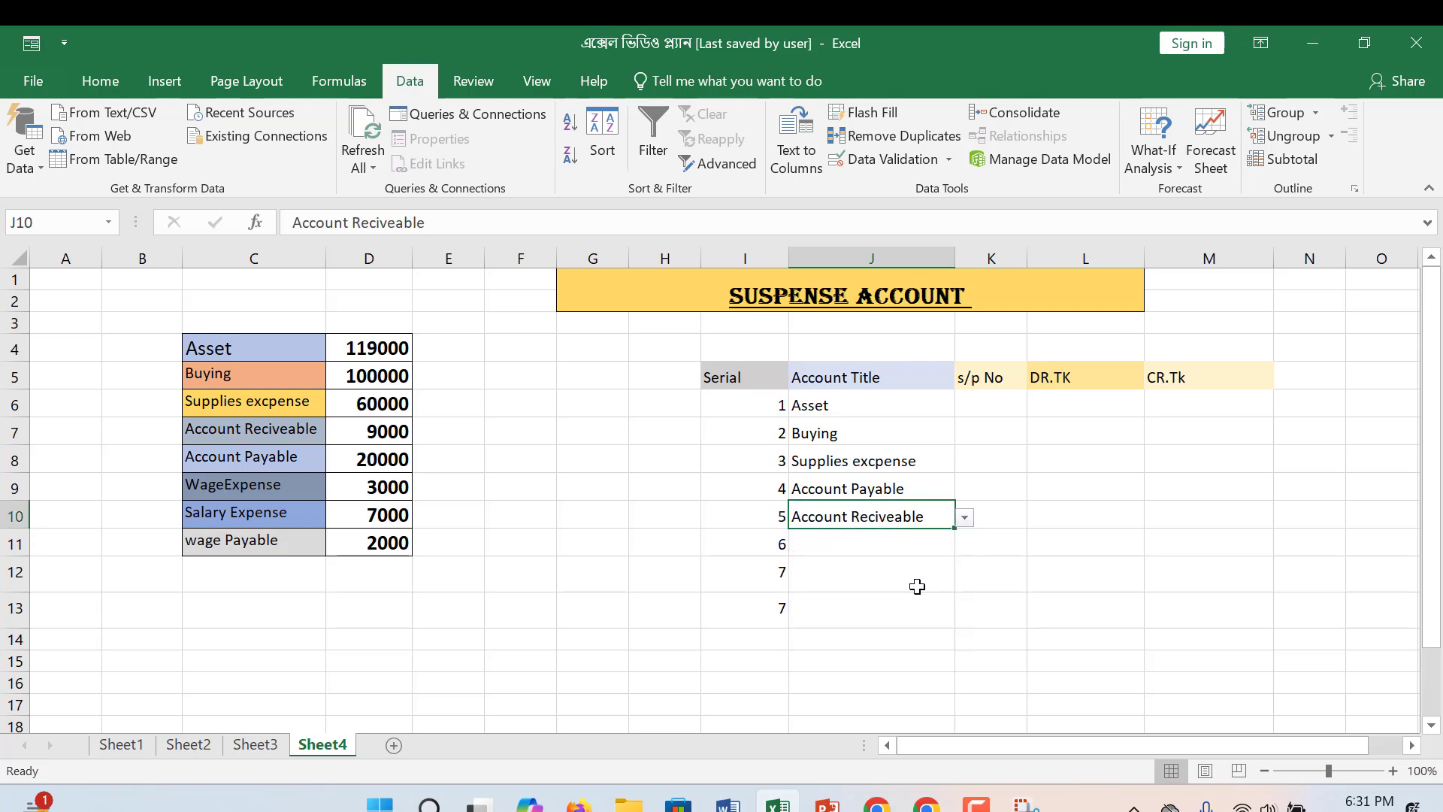
Choose Salary Expense as the account title in J11 and wage Payable in J12
left_click(904, 543)
left_click(966, 547)
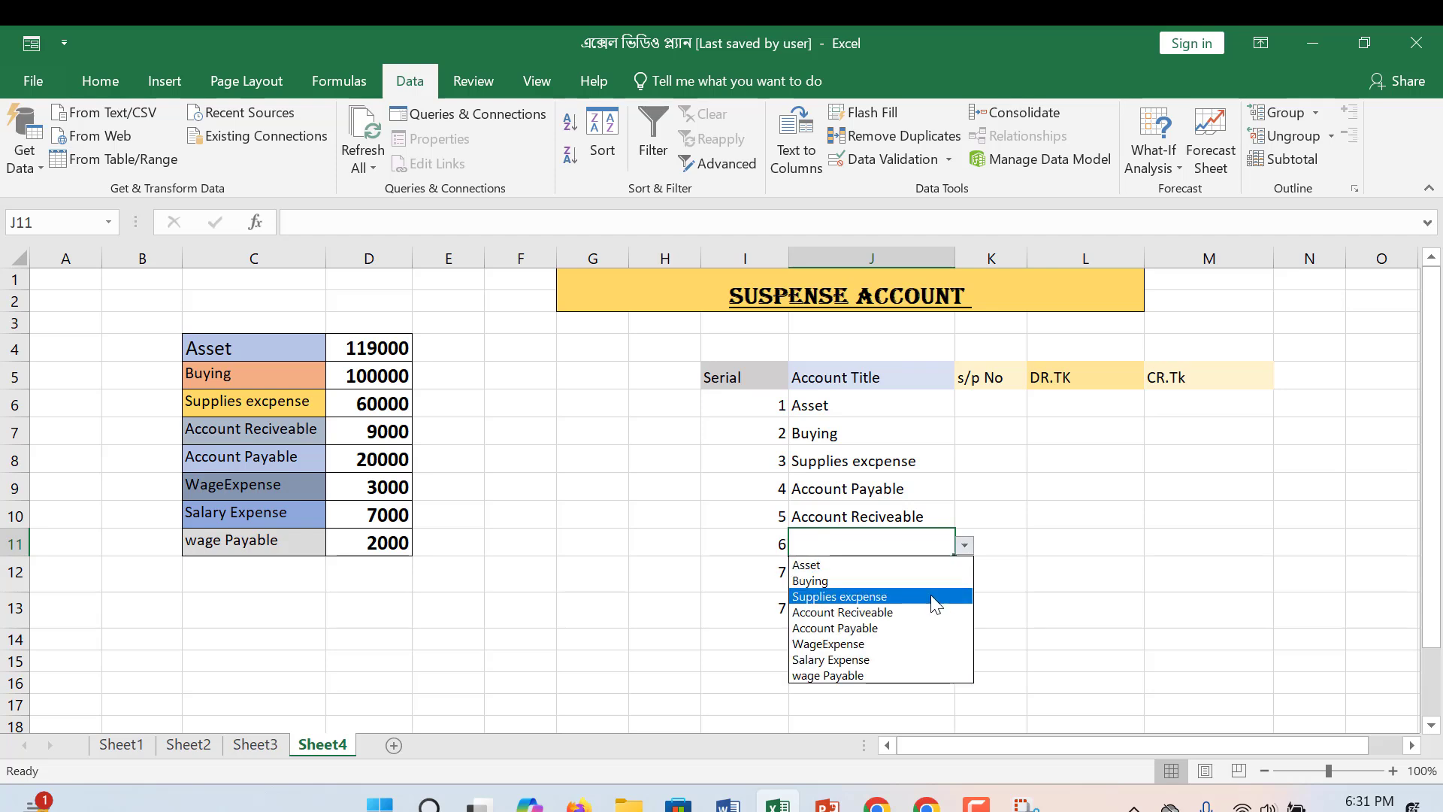
left_click(923, 659)
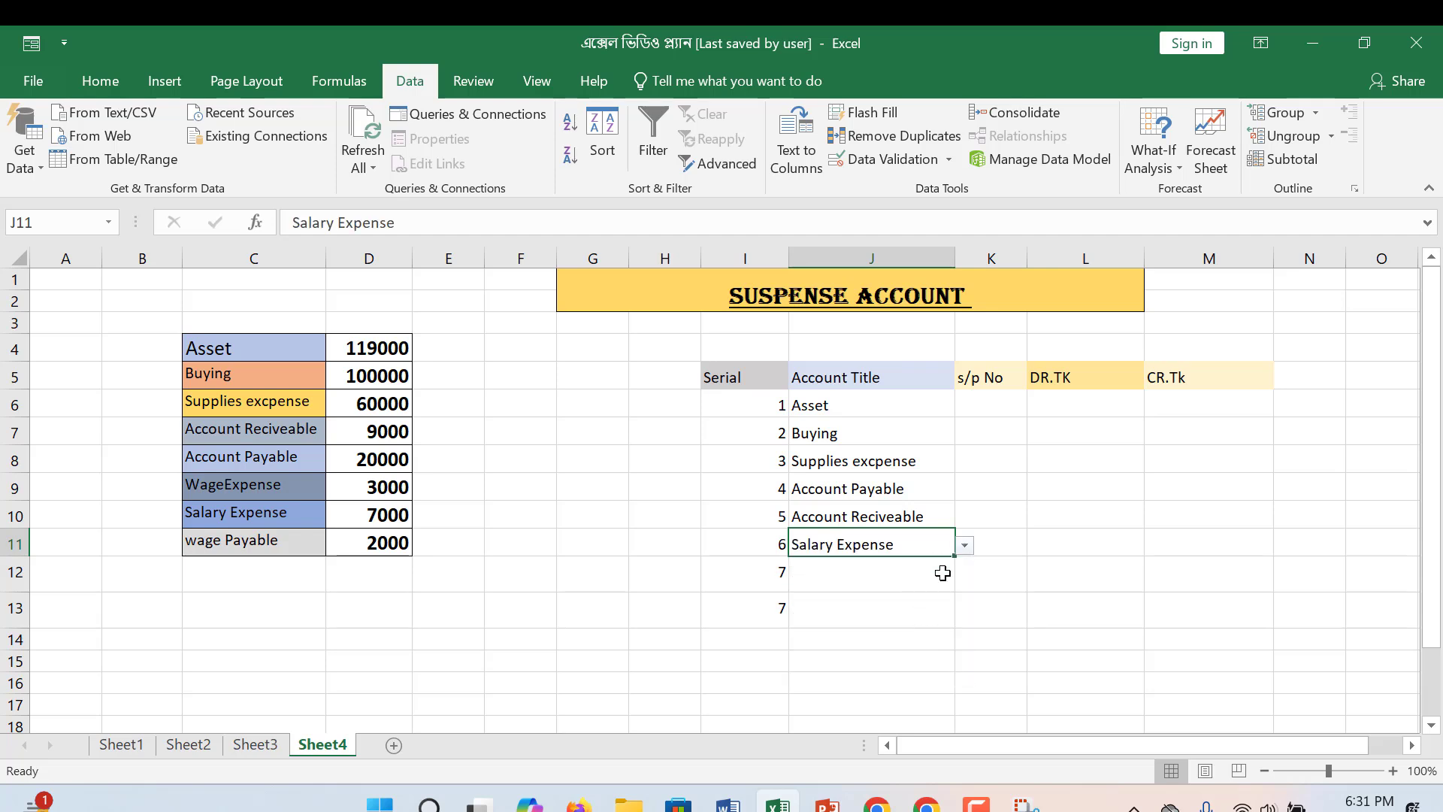
left_click(944, 574)
left_click(965, 585)
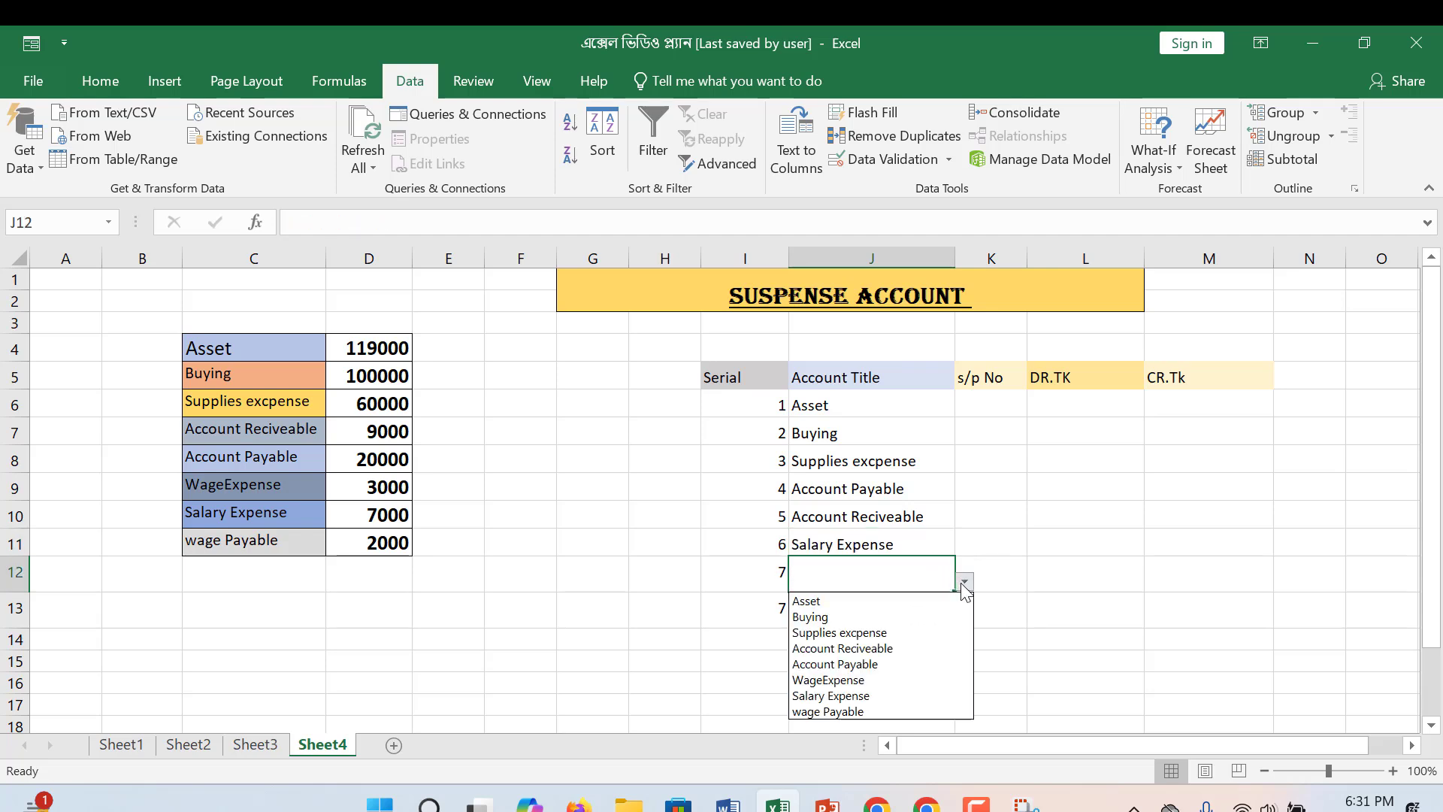
left_click(909, 711)
Set the account title in J13 to Account Payable, and change it to Salary Expense
left_click(888, 607)
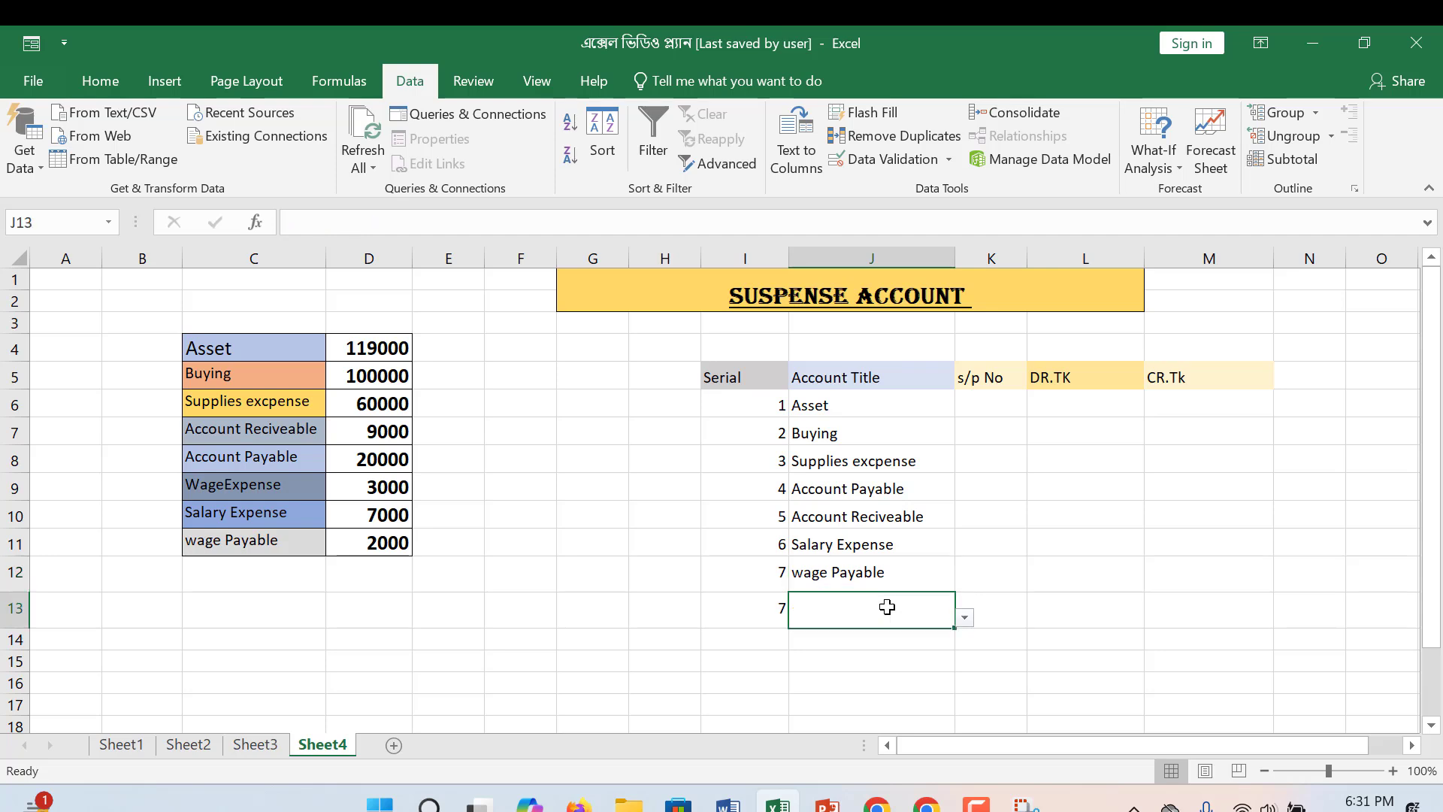
left_click(964, 617)
left_click(894, 700)
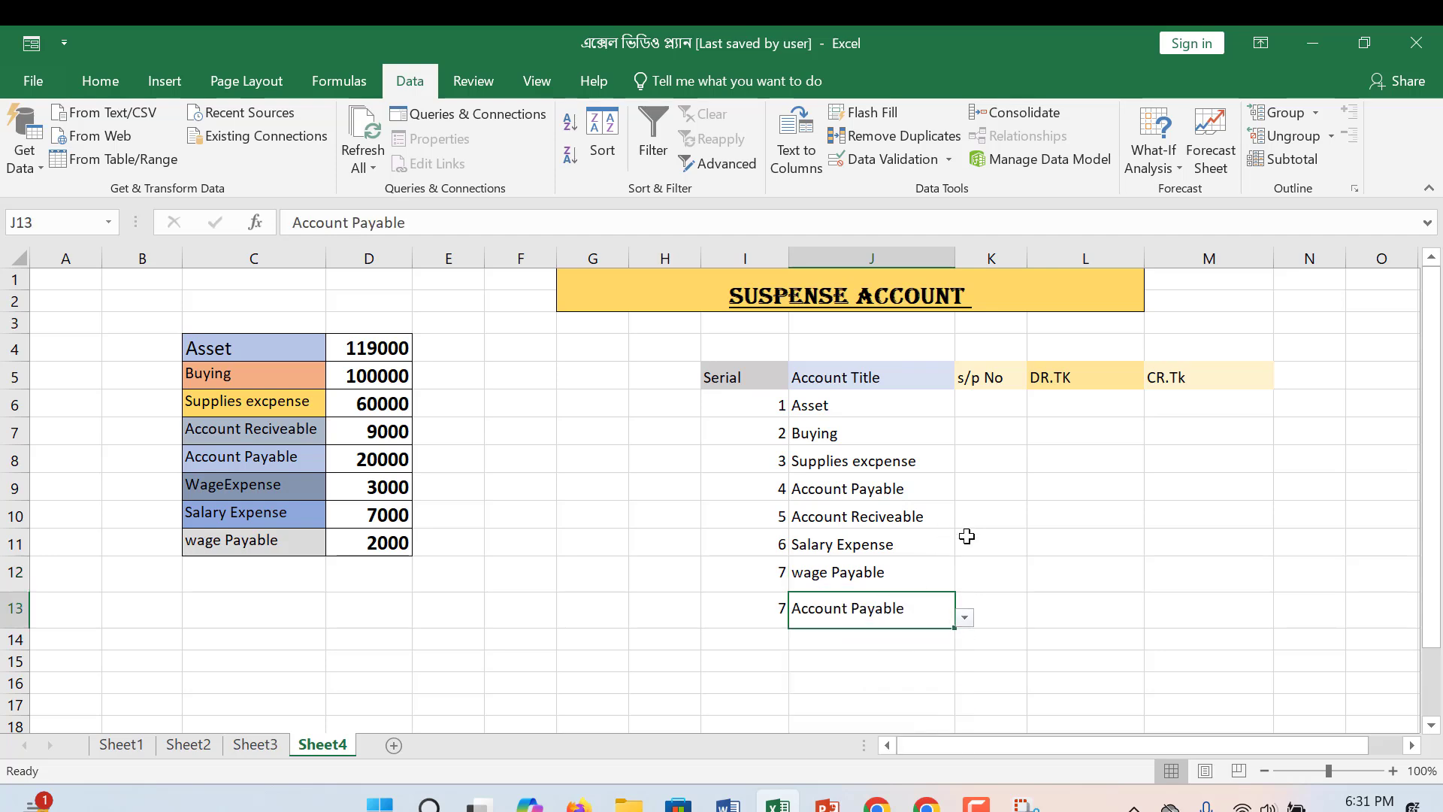
left_click(965, 618)
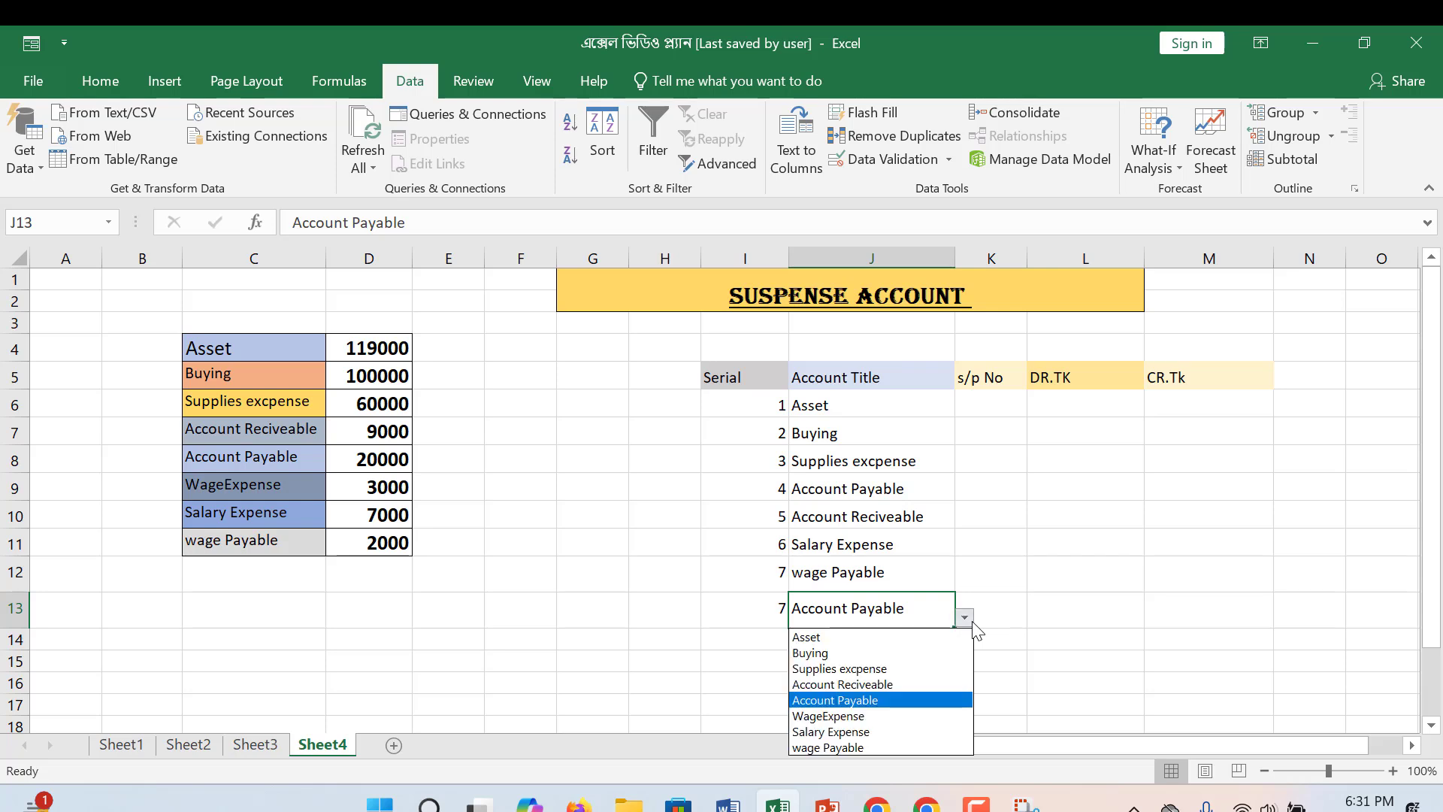
left_click(938, 735)
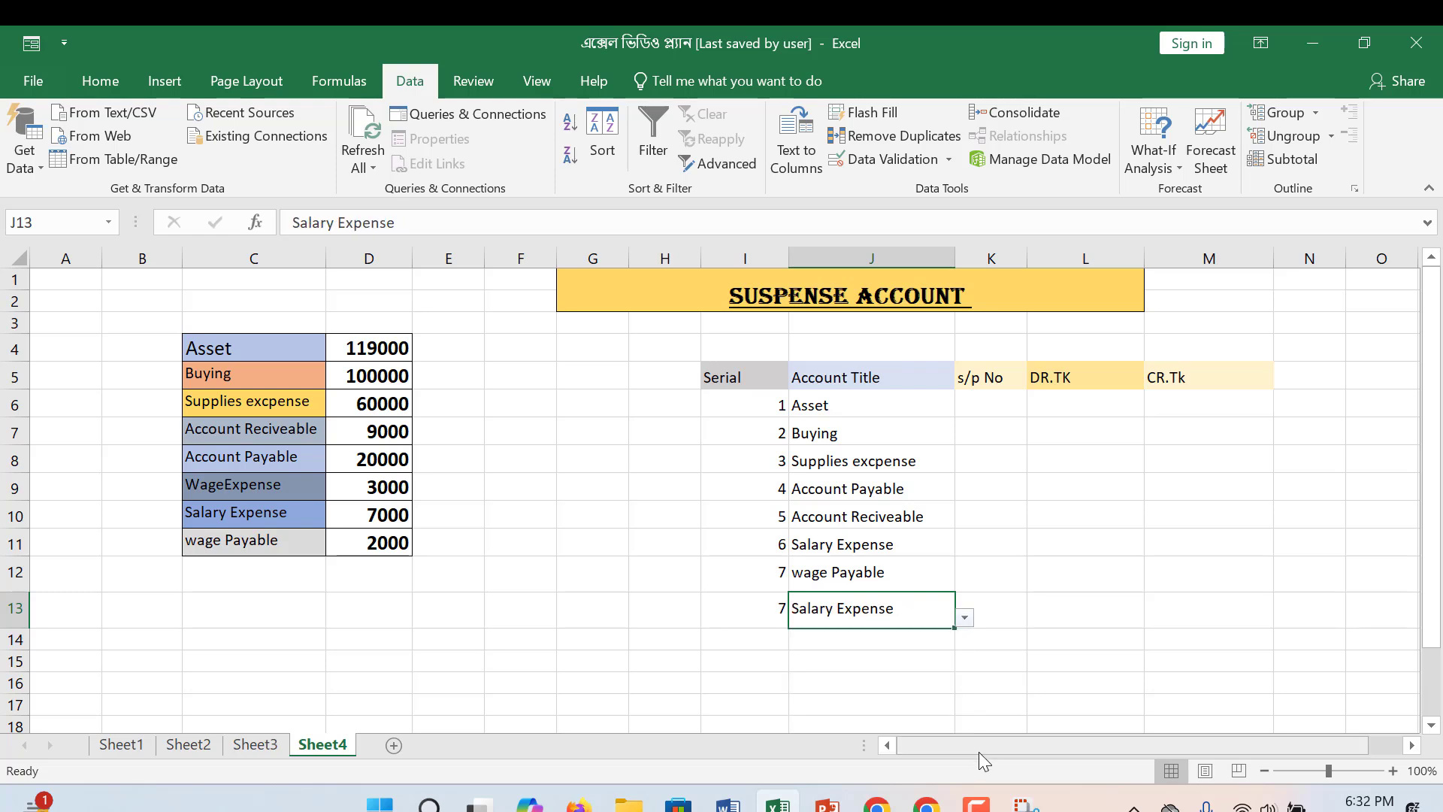
Clear the duplicate serial number from I13
left_click(966, 617)
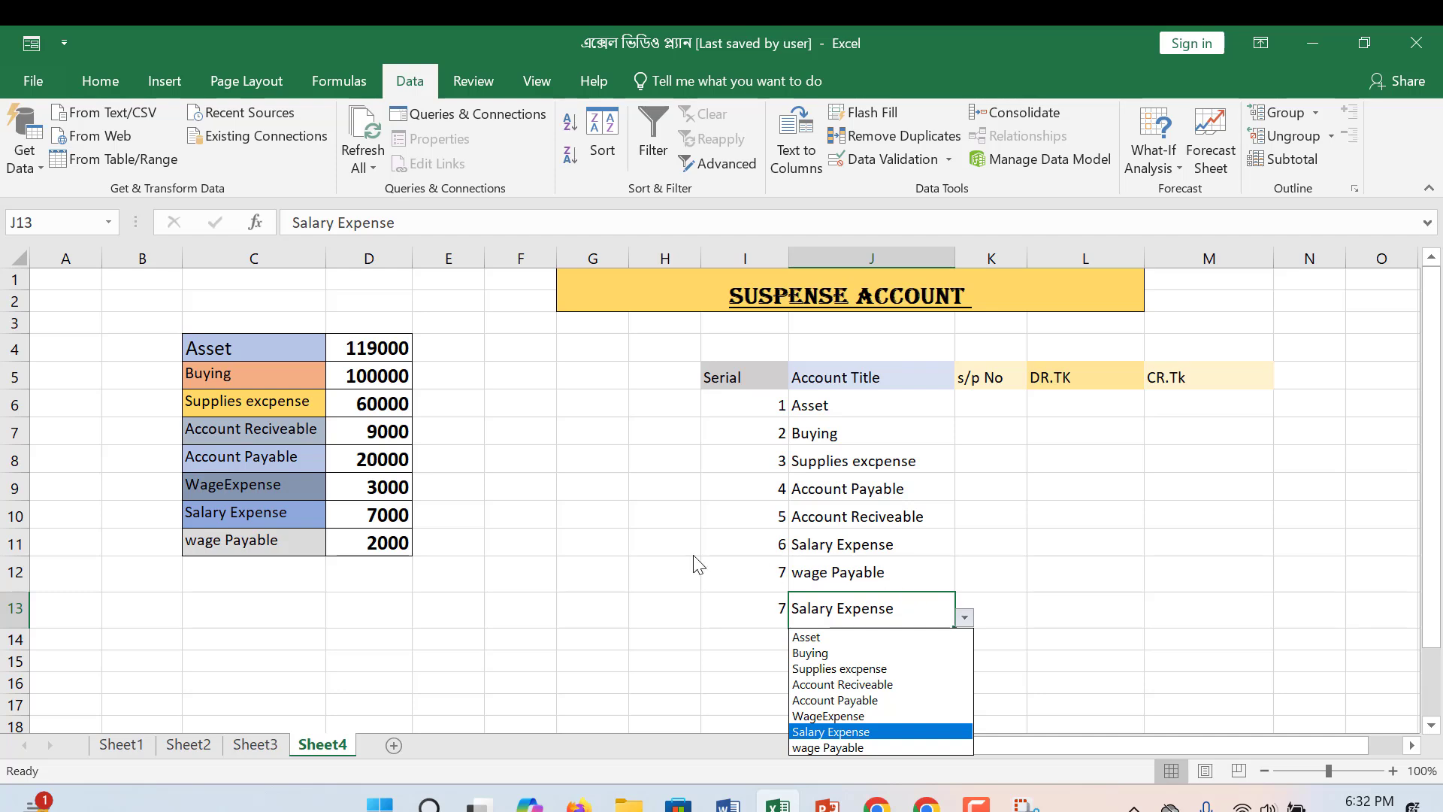
left_click(785, 609)
left_click(764, 609)
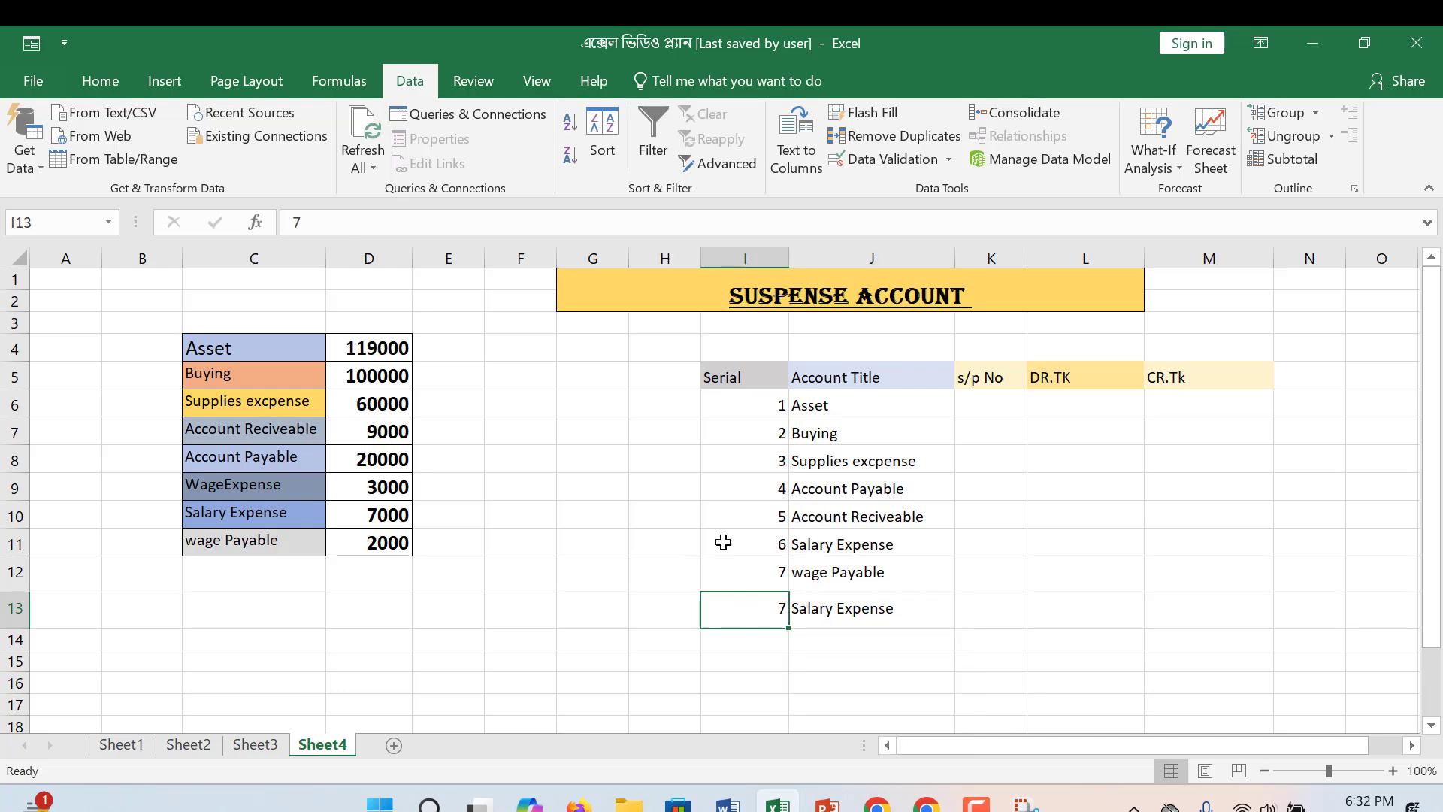
key("Delete")
Change the account title in J13 to WageExpense from the validation list
left_click(840, 606)
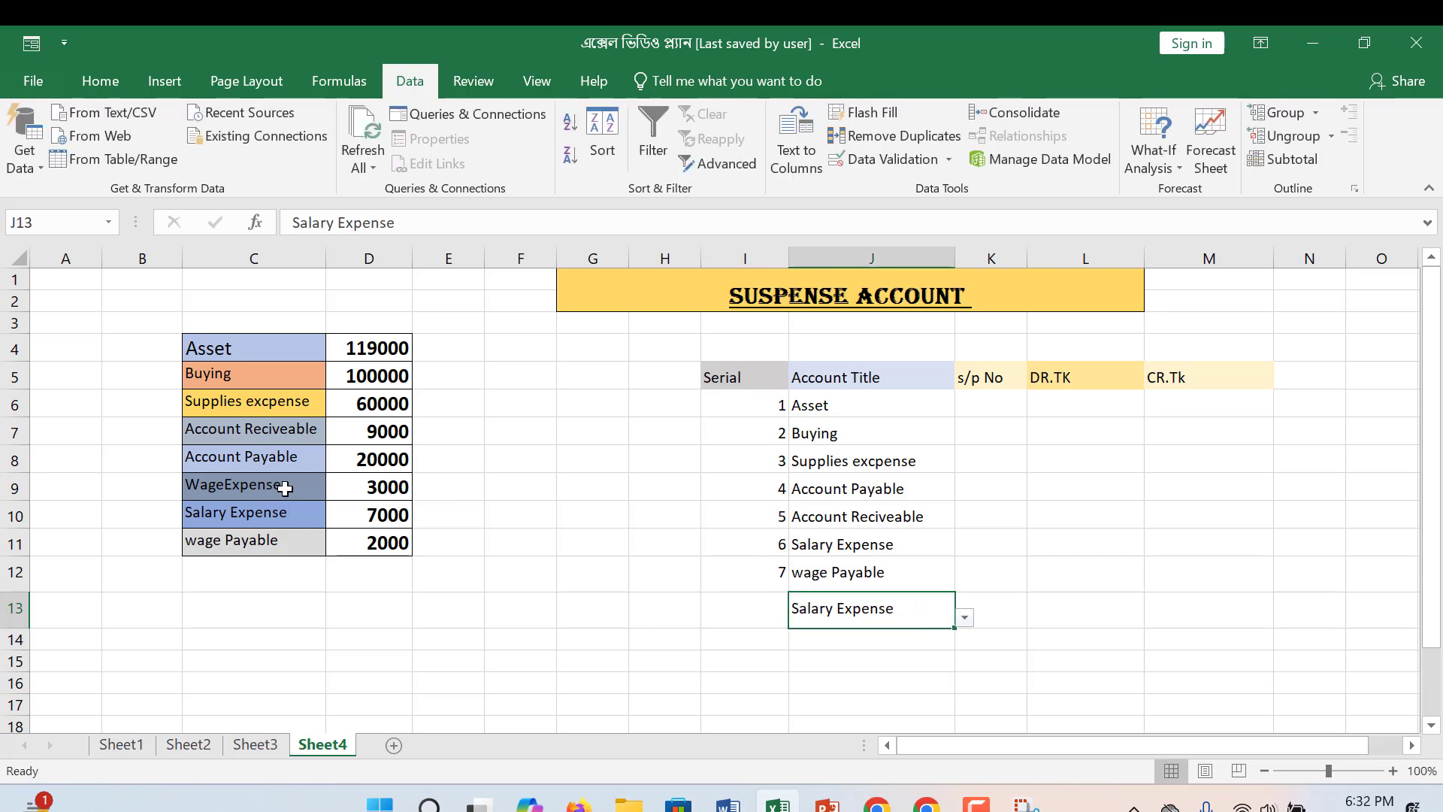
left_click(966, 618)
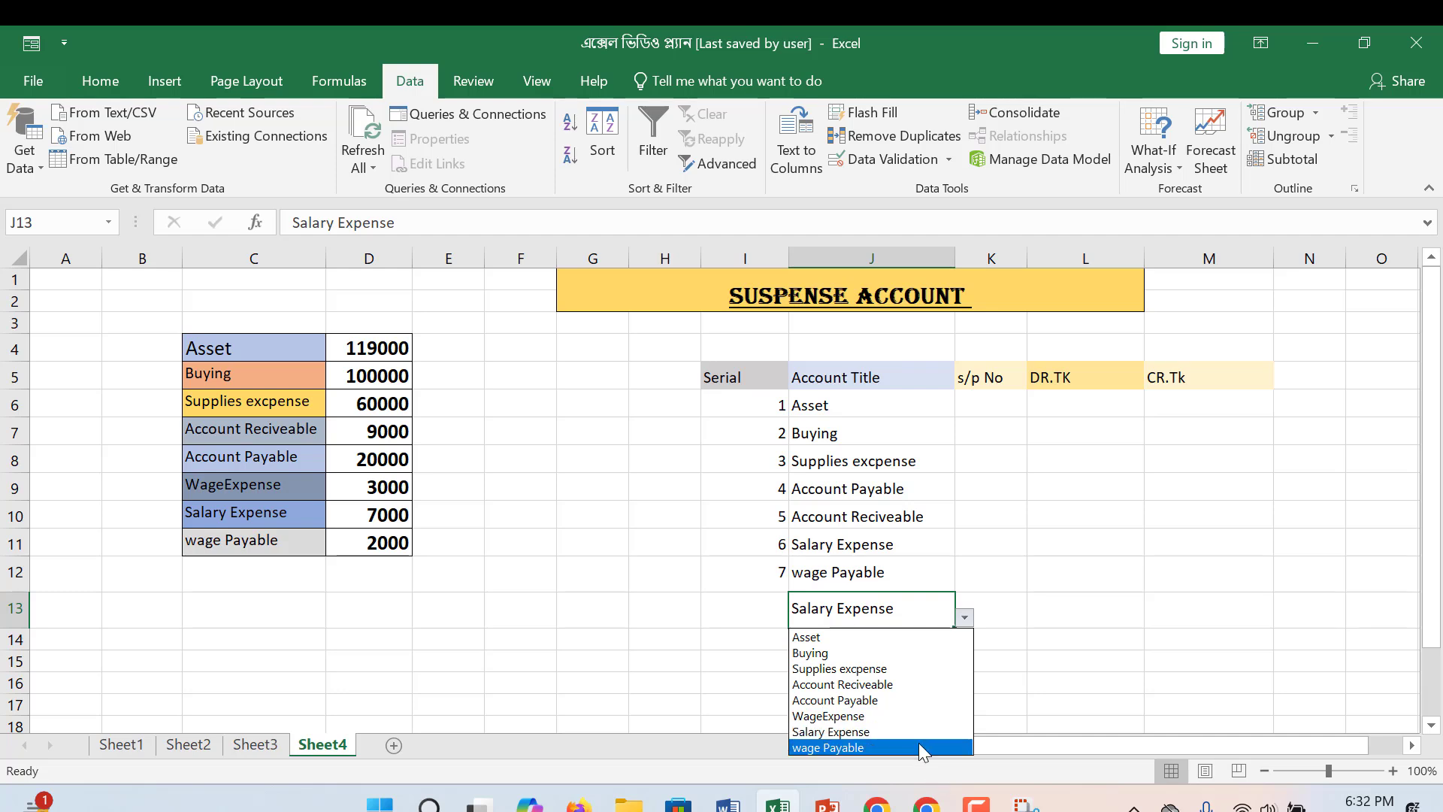
left_click(917, 716)
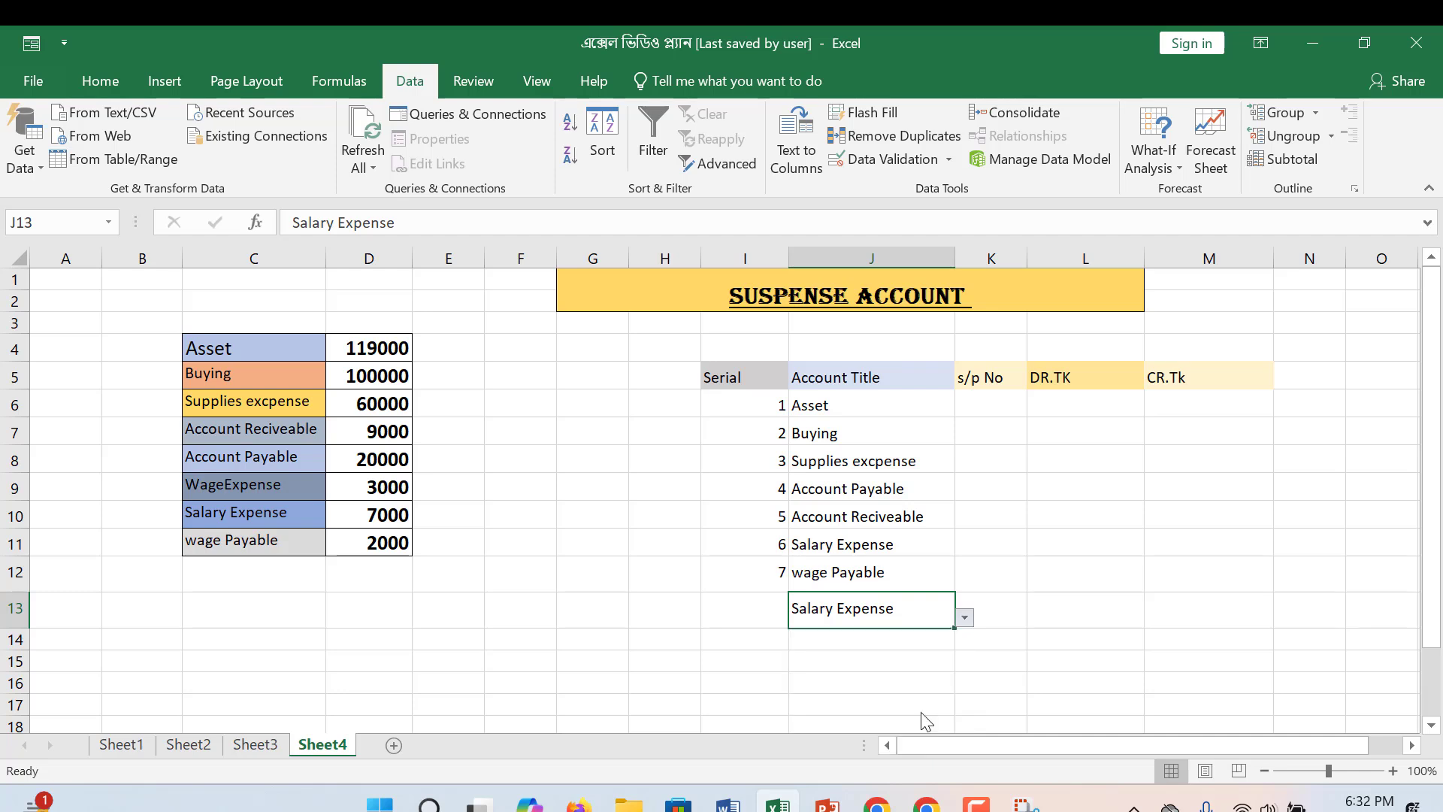
left_click(765, 613)
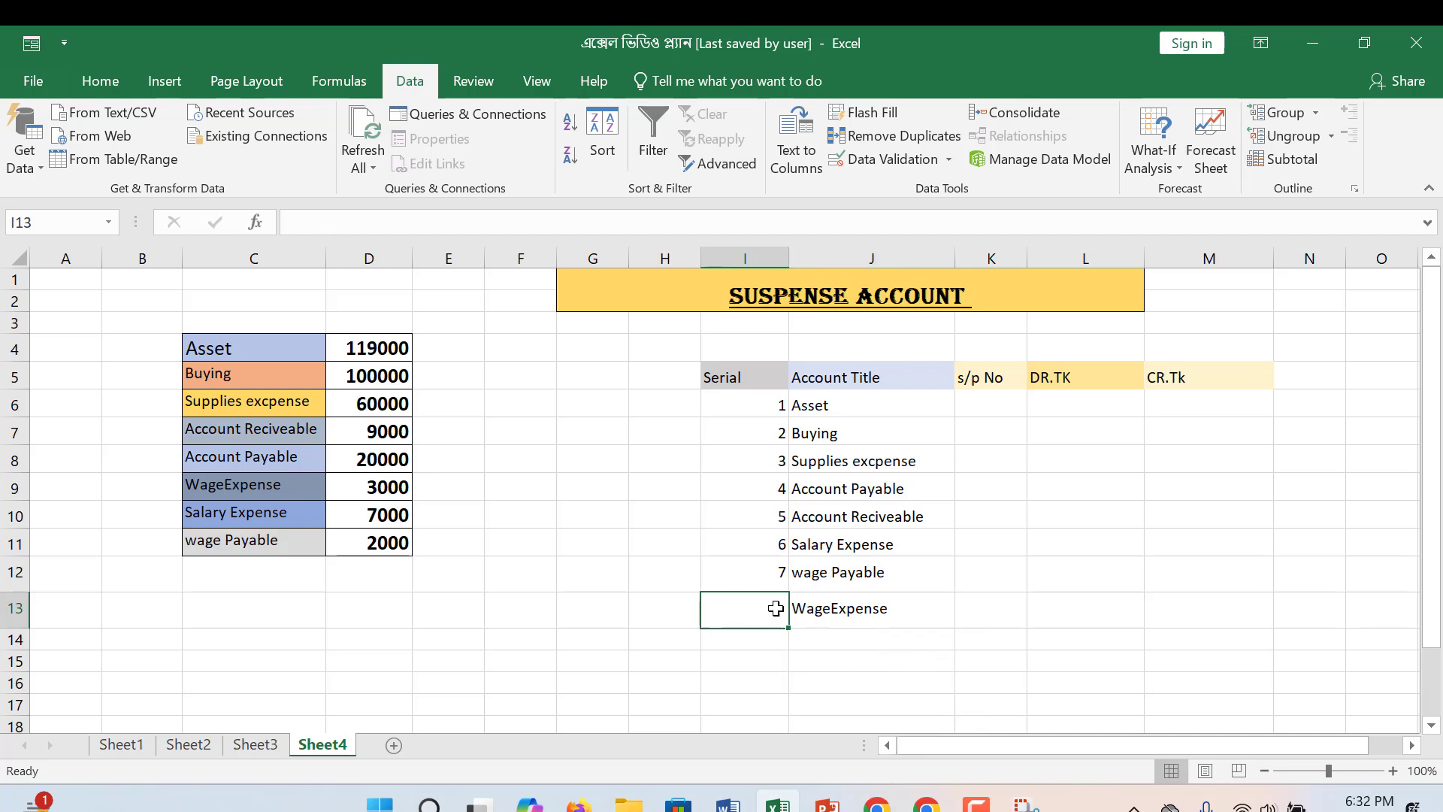
Enter serial number 8 in I13 beside the WageExpense account title
type("8")
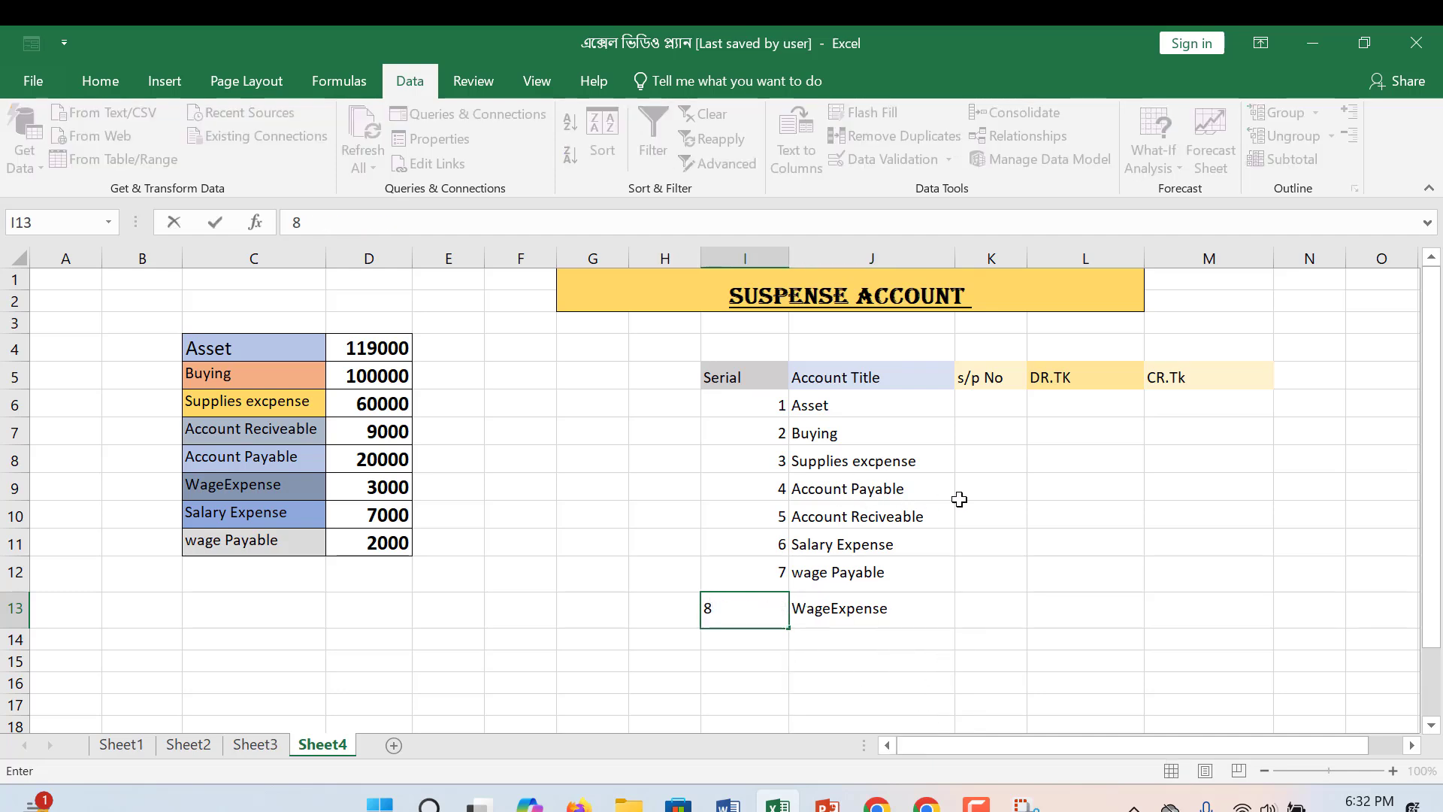
left_click(963, 507)
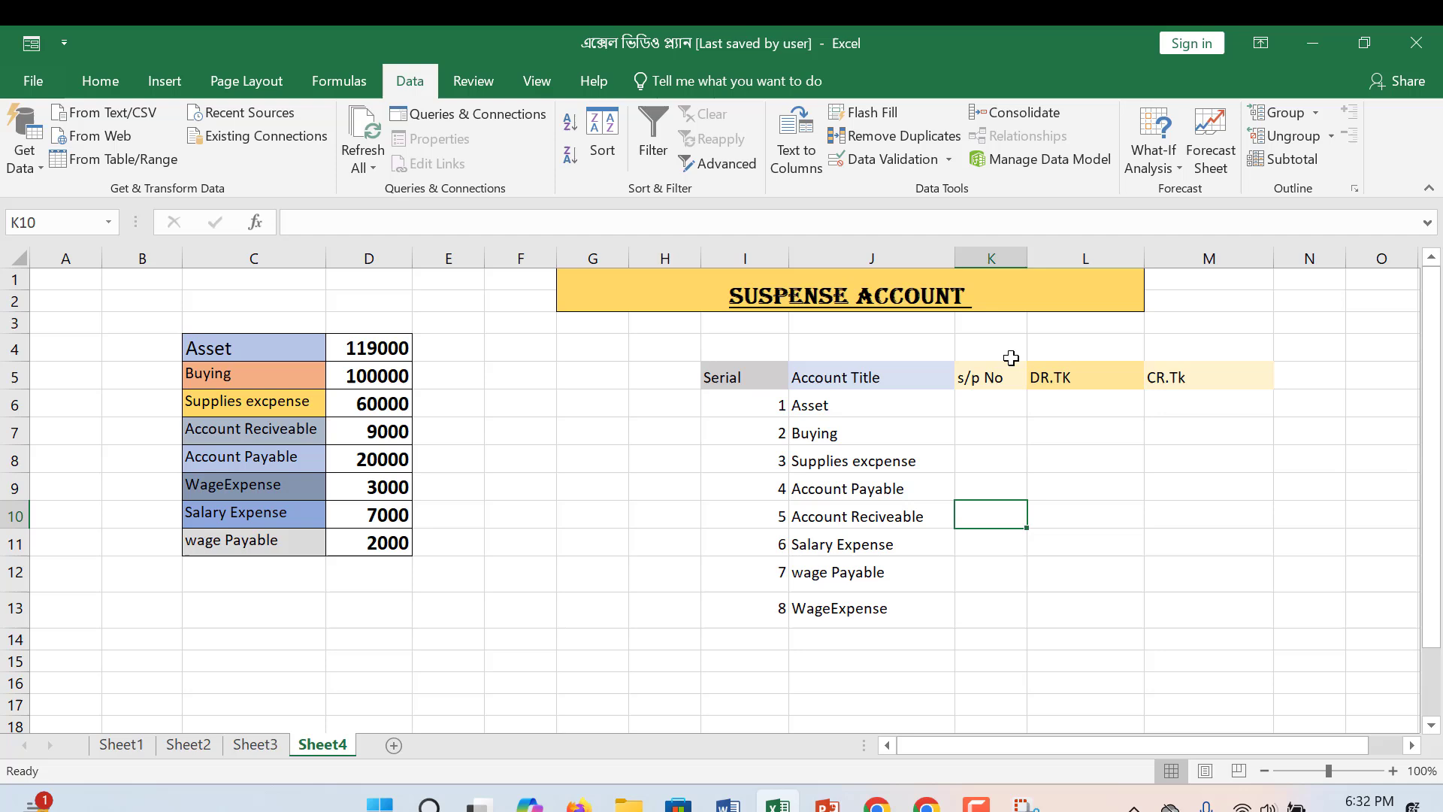
left_click(1089, 409)
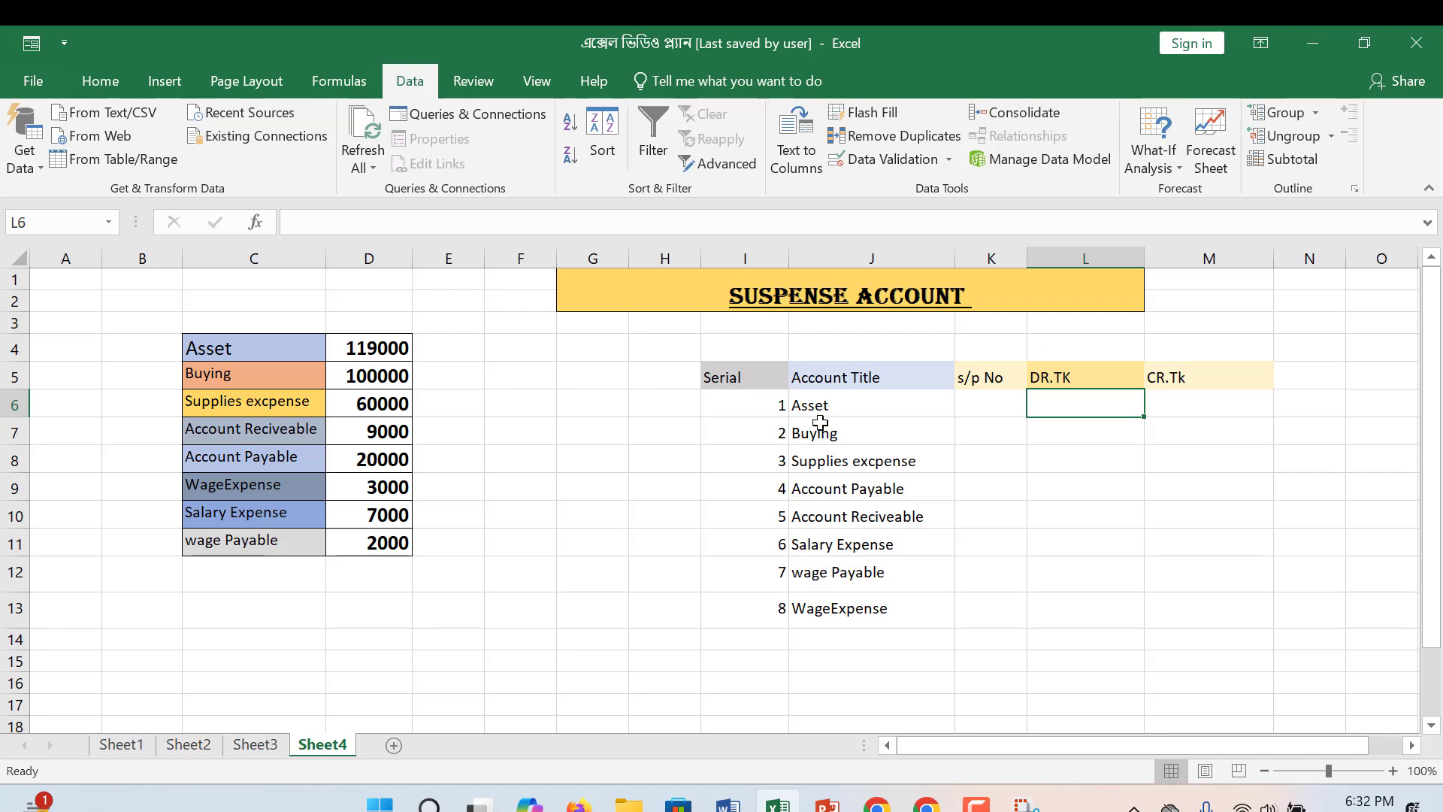
Fill the Asset title cell J6 with pale gold and the Buying title cell J7 with light gray
left_click(842, 406)
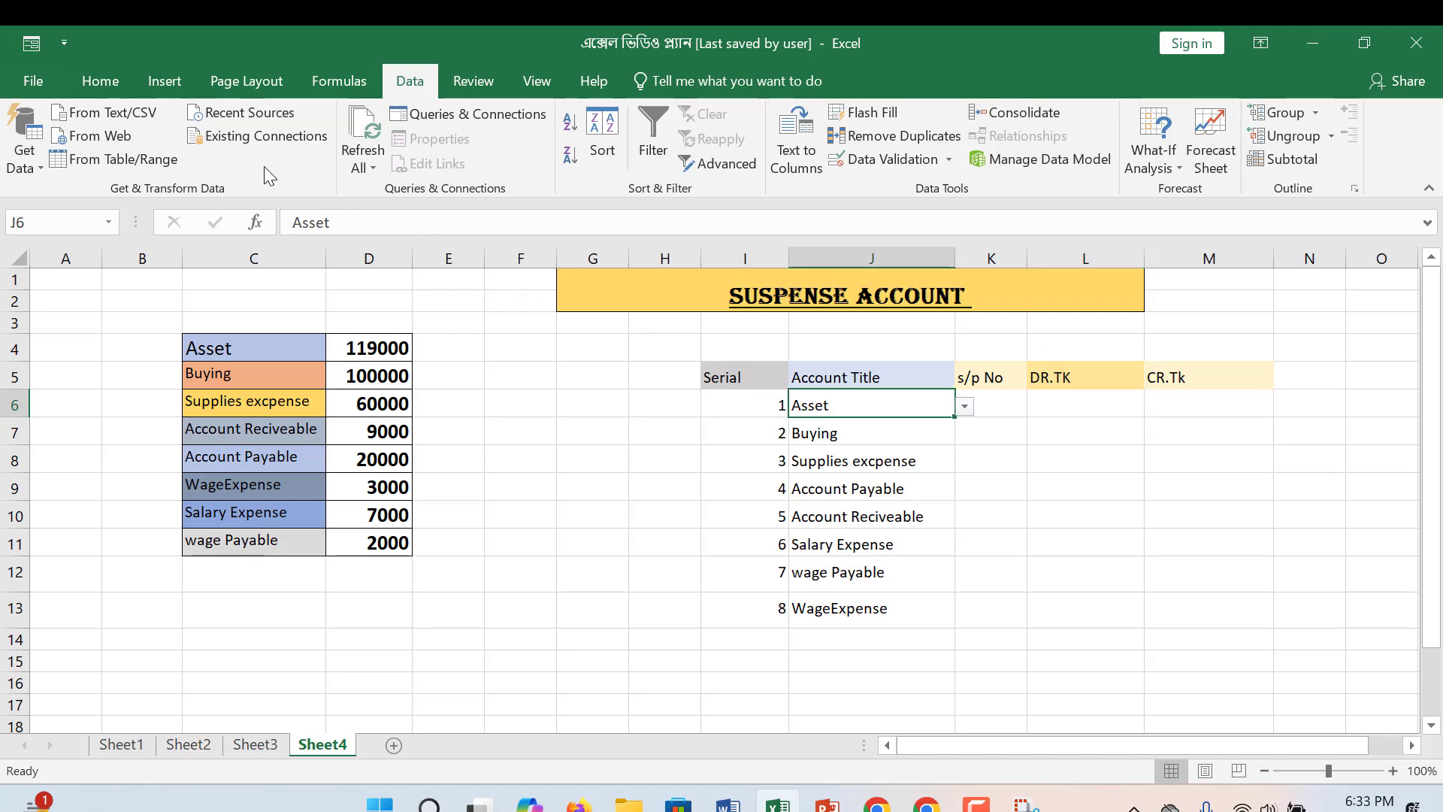
left_click(101, 78)
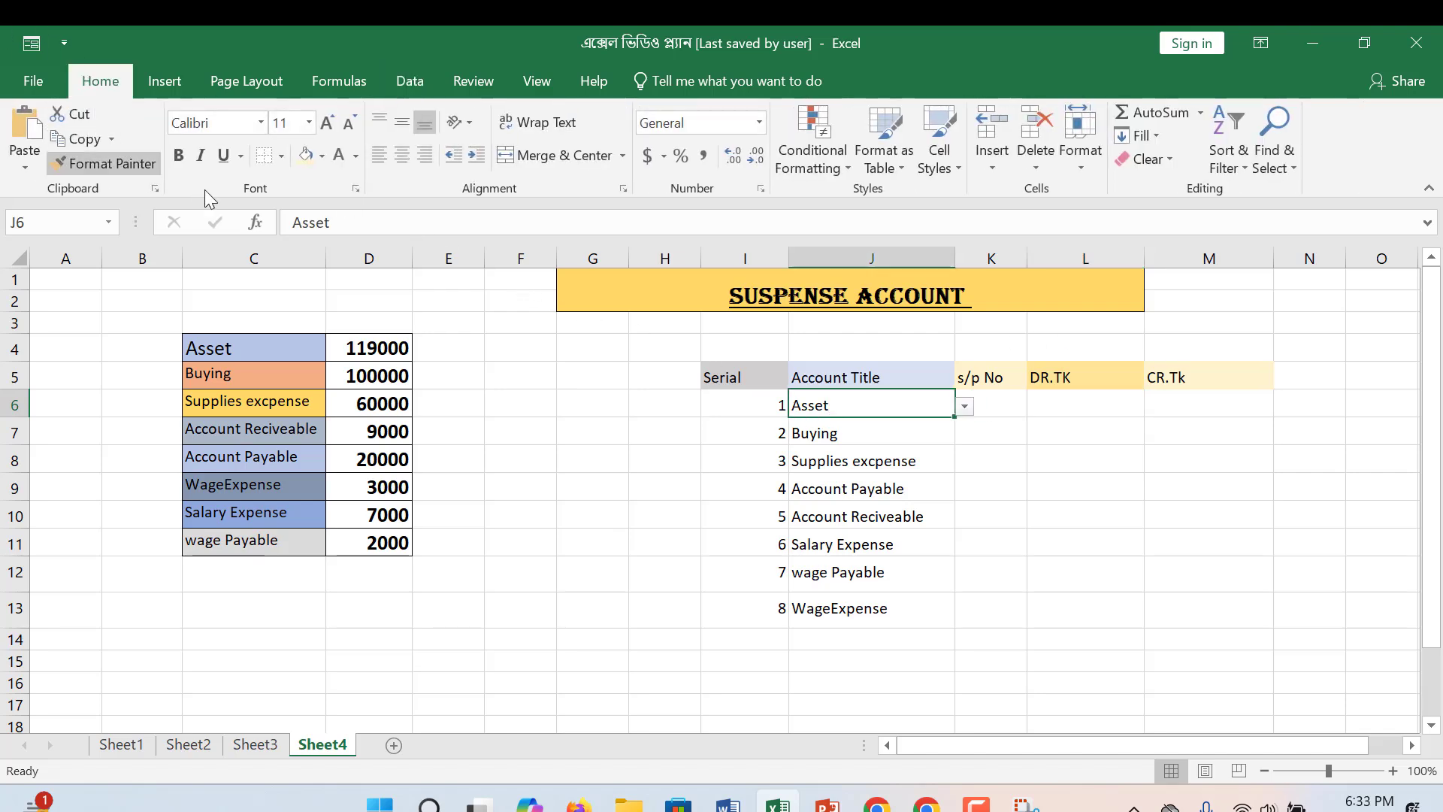
left_click(305, 156)
left_click(915, 434)
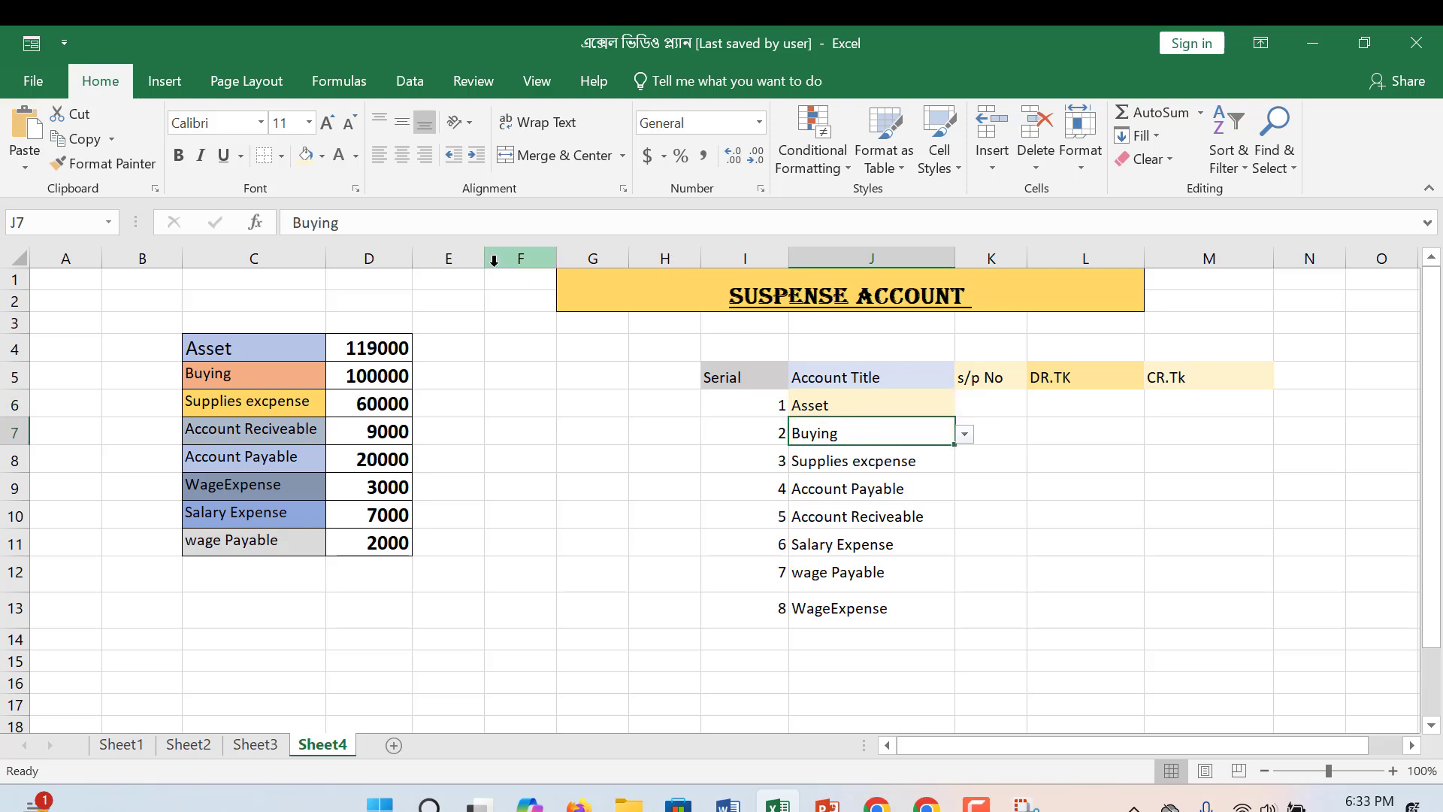
left_click(321, 159)
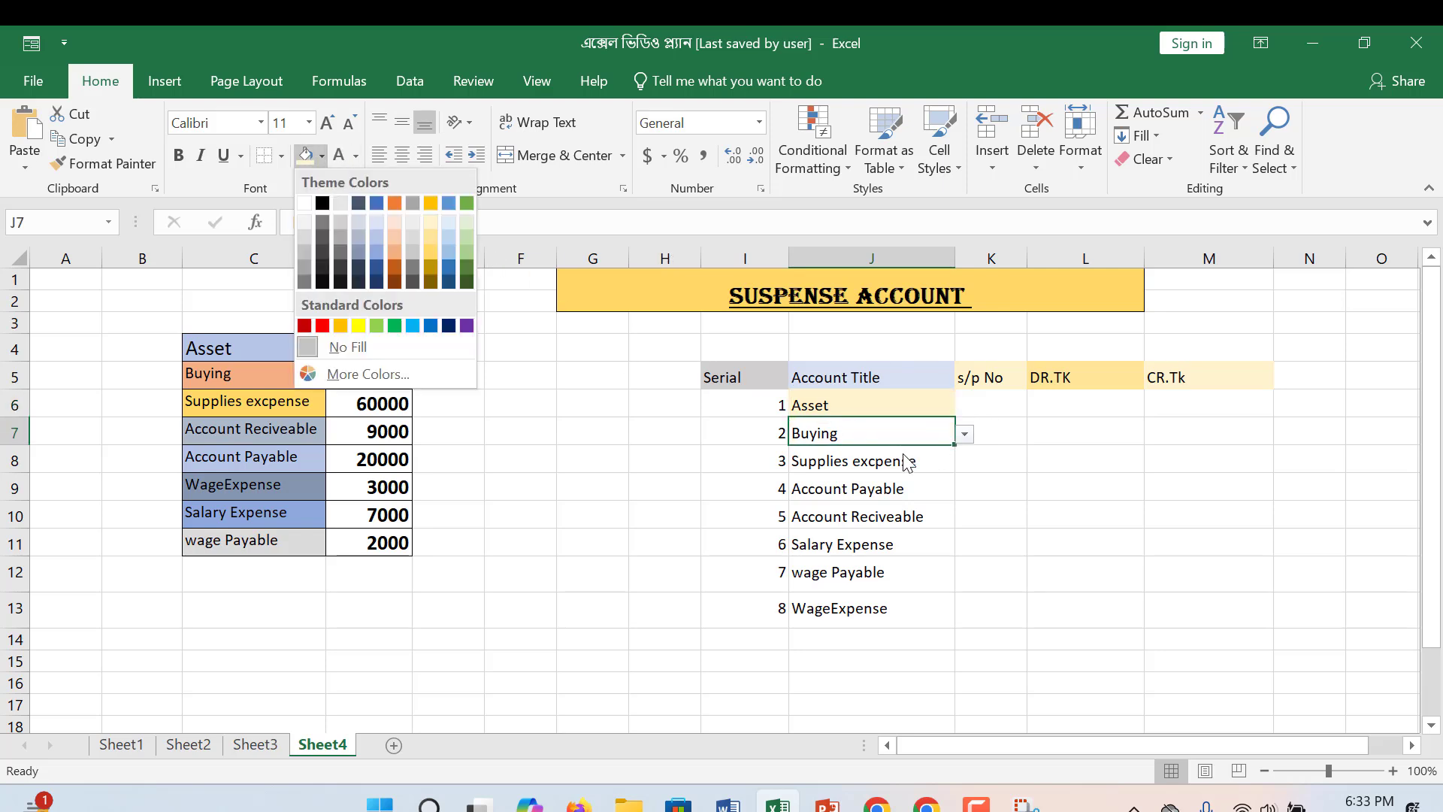
left_click(342, 200)
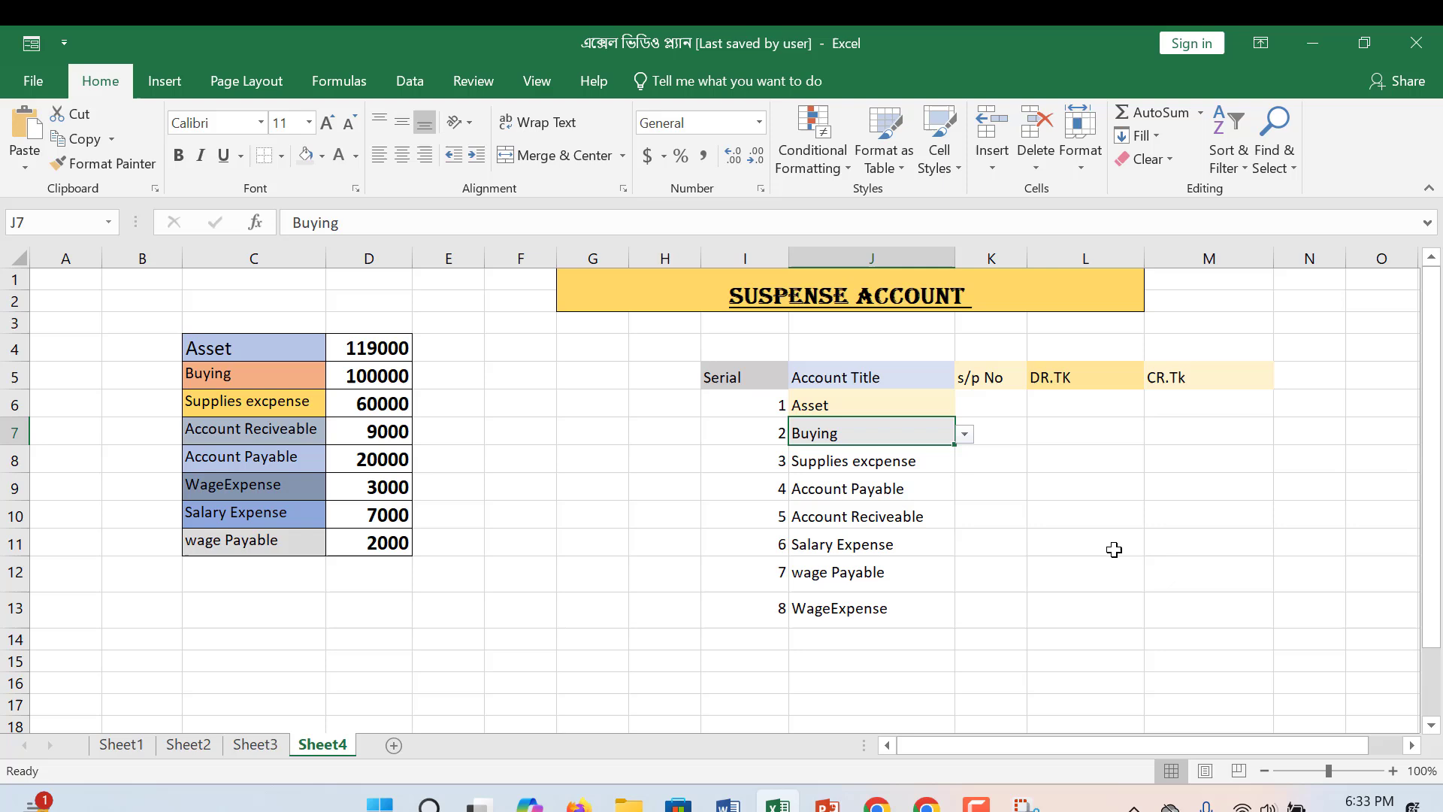
Fill the Supplies excpense cell J8 with medium blue and the Account Payable cell J9 with gold
left_click(929, 466)
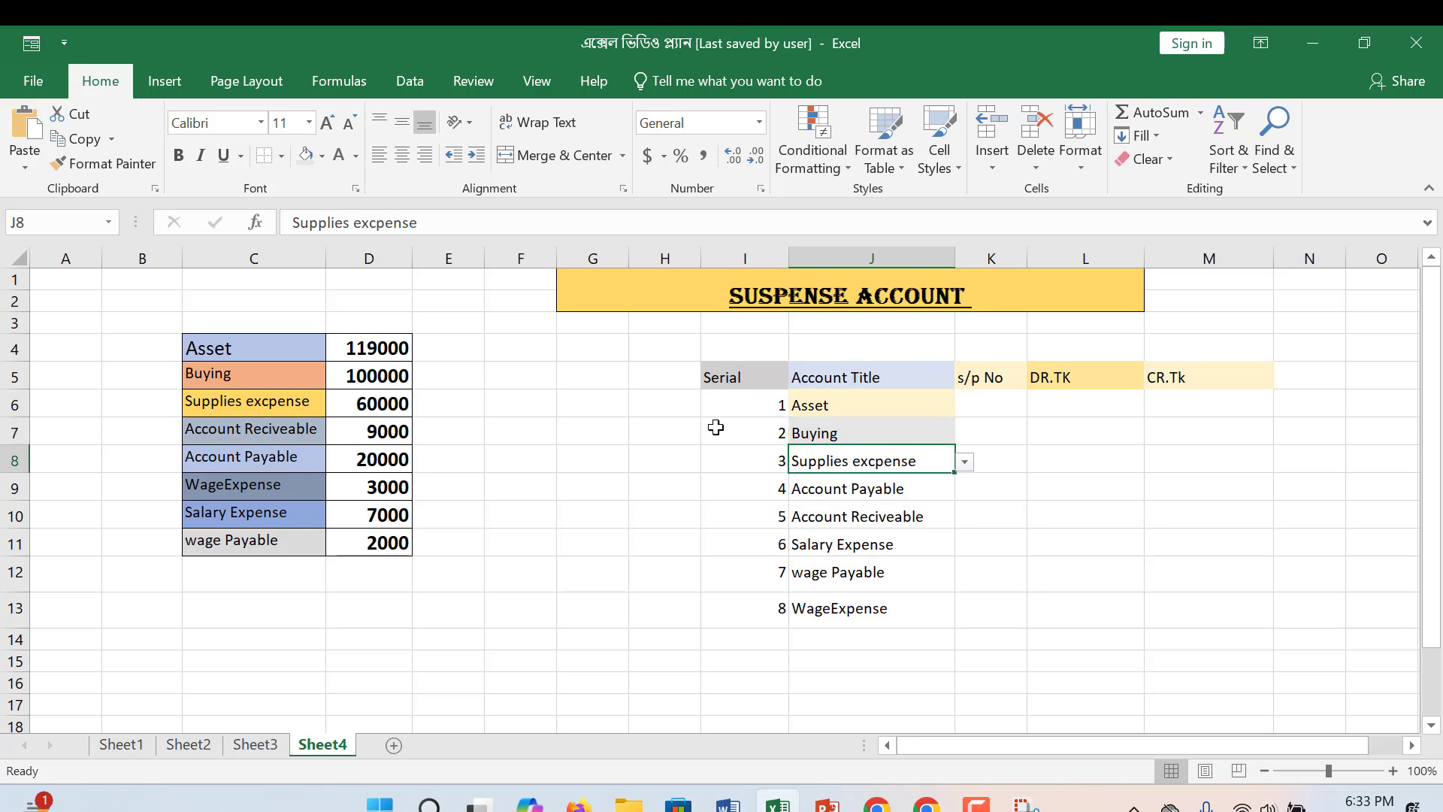
left_click(321, 161)
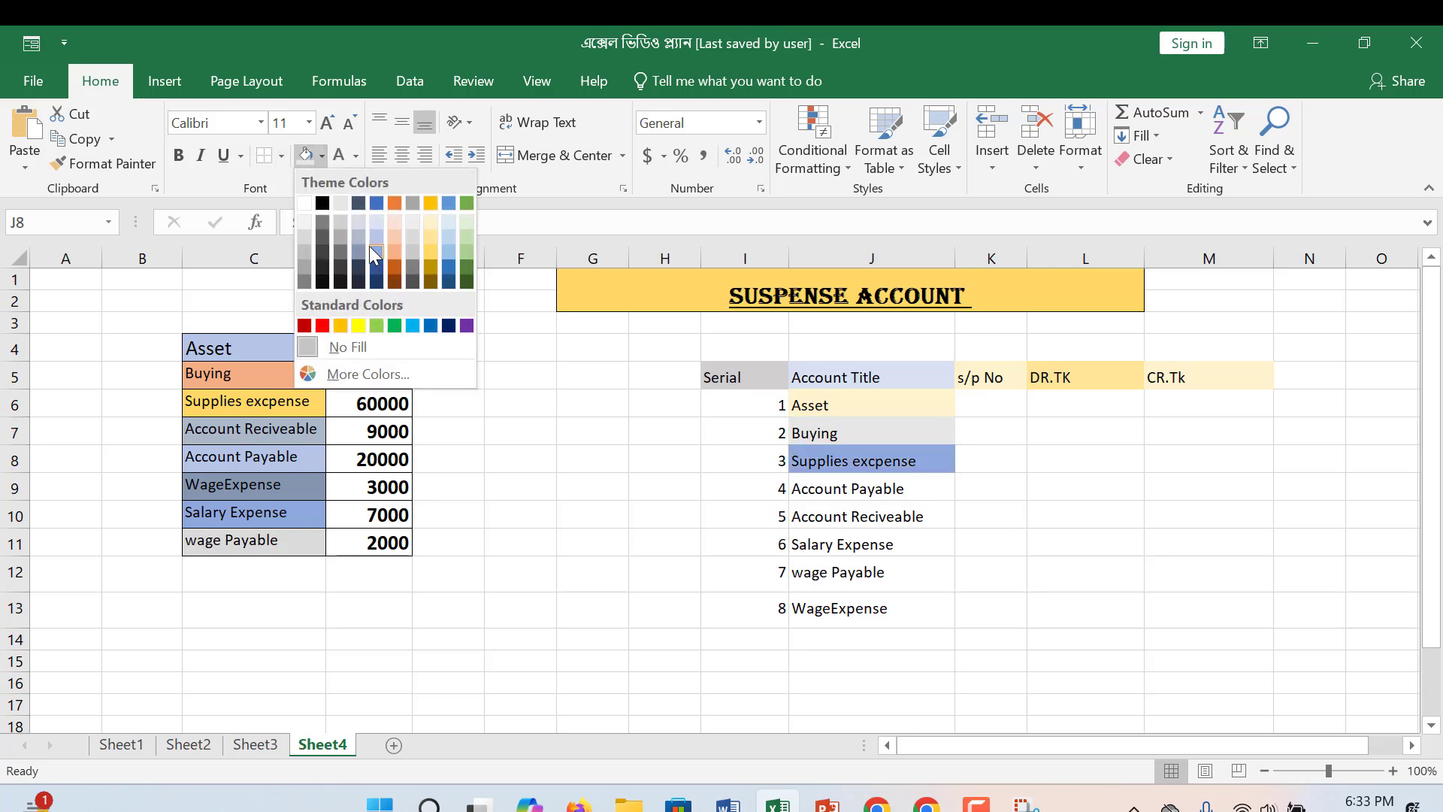
left_click(375, 254)
left_click(852, 488)
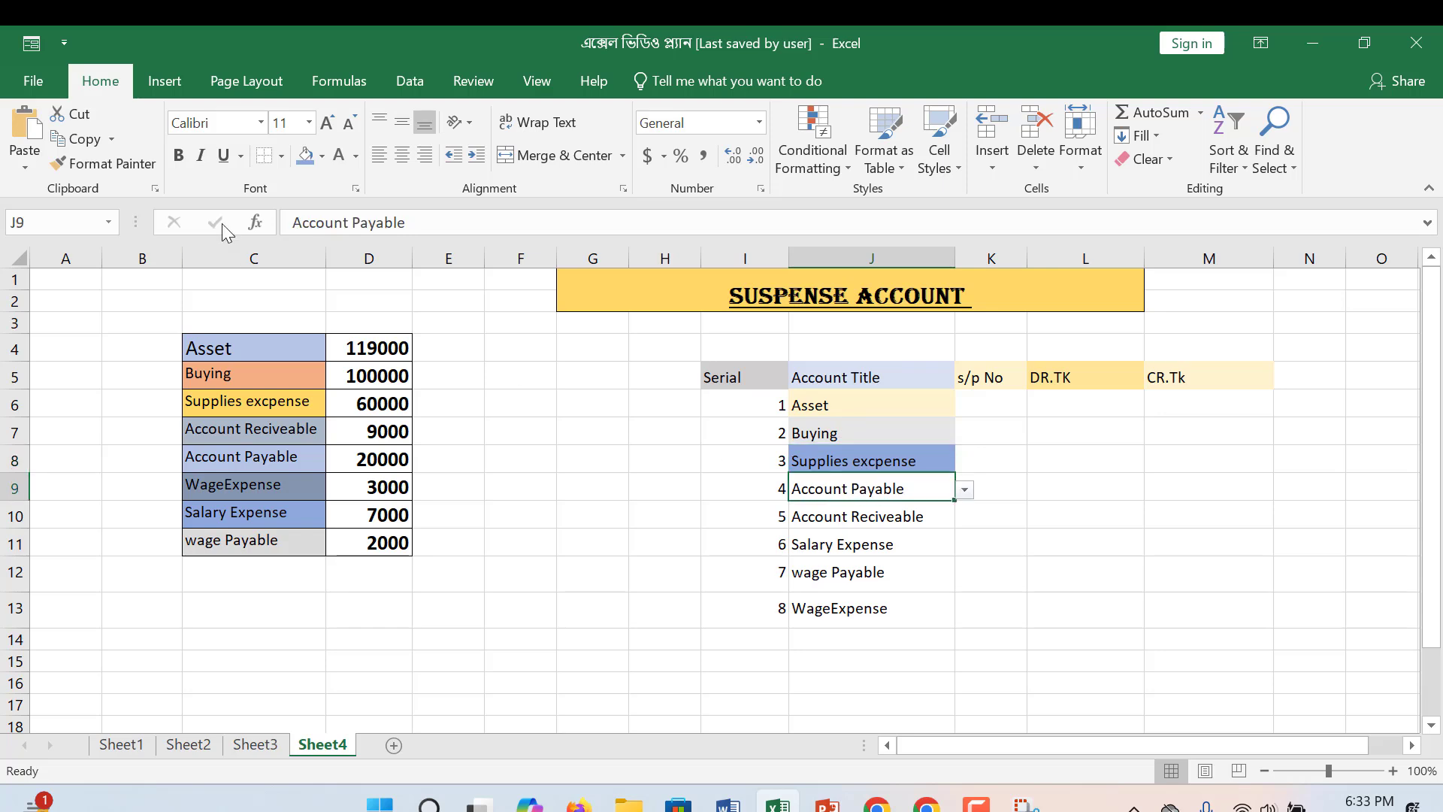
left_click(322, 156)
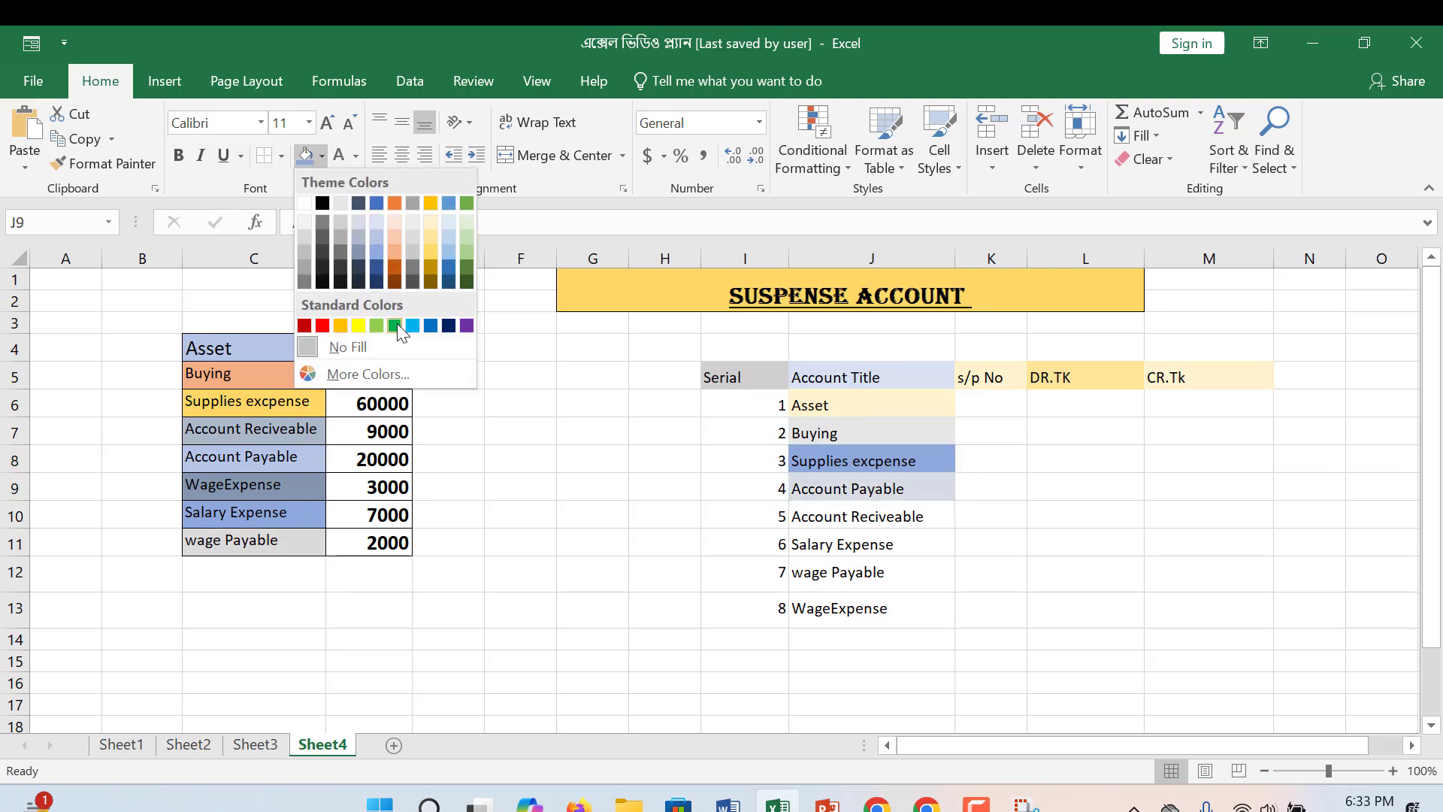
left_click(427, 252)
Fill the Account Reciveable cell J10 with light gold and the Salary Expense cell J11 with light green
left_click(840, 524)
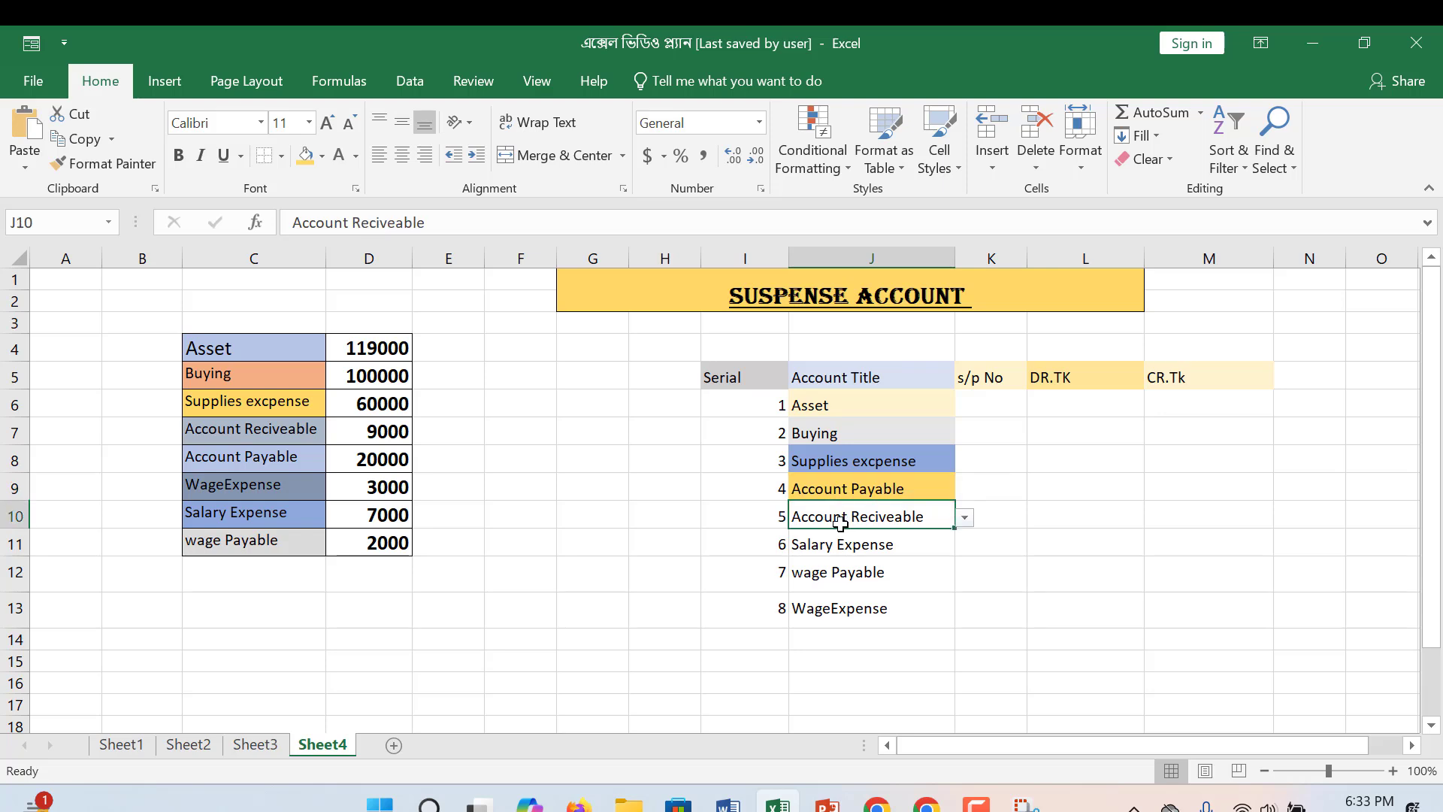
left_click(323, 165)
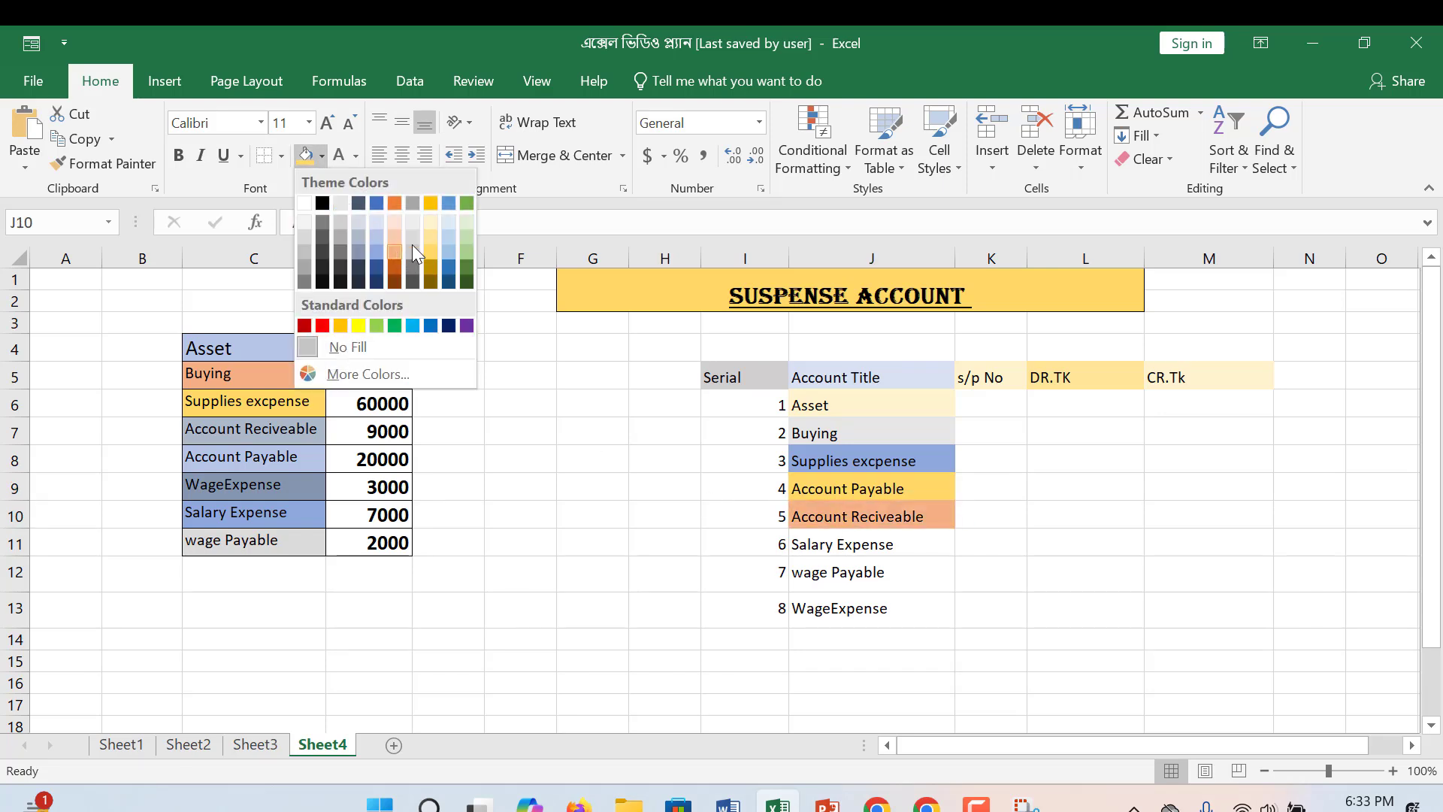
left_click(429, 234)
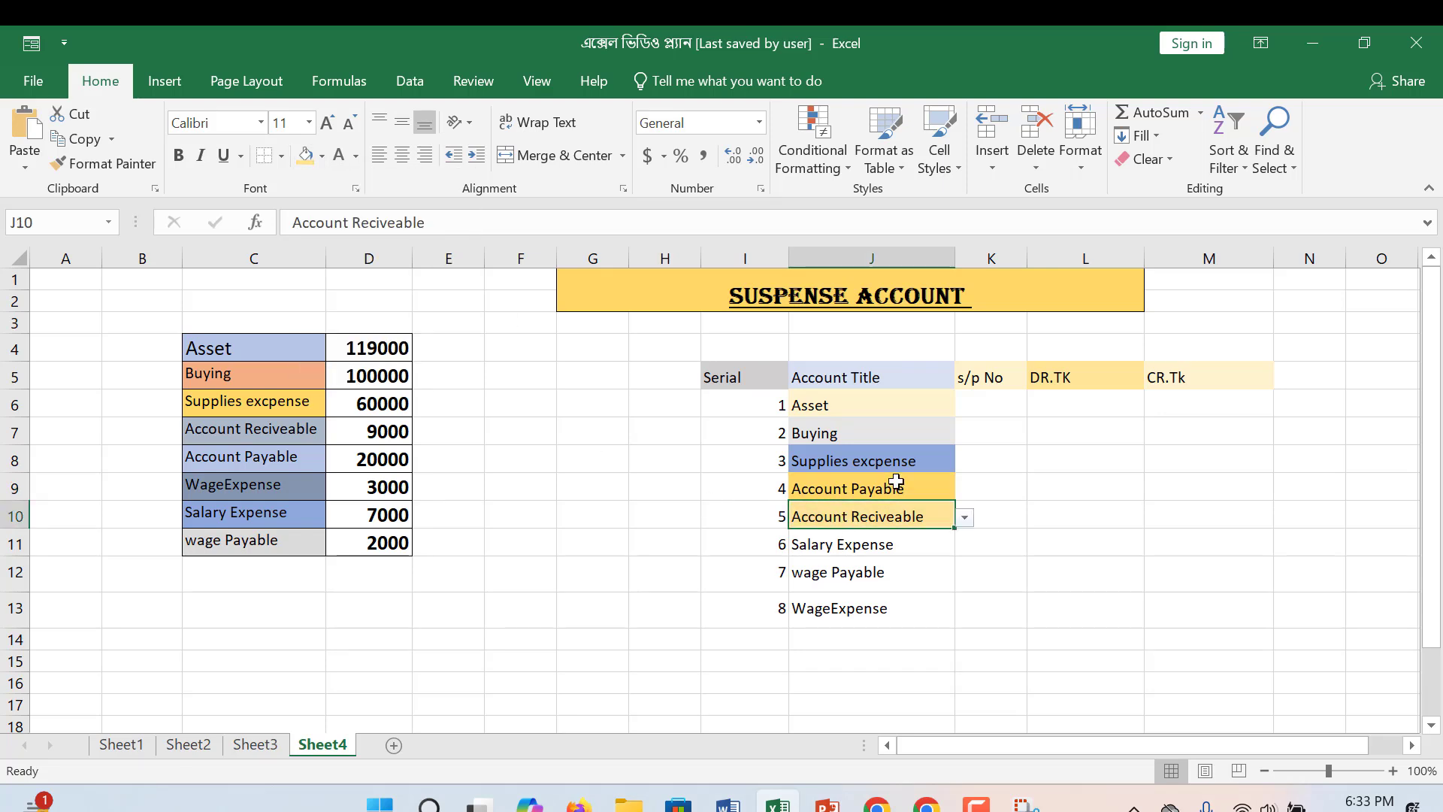
left_click(896, 547)
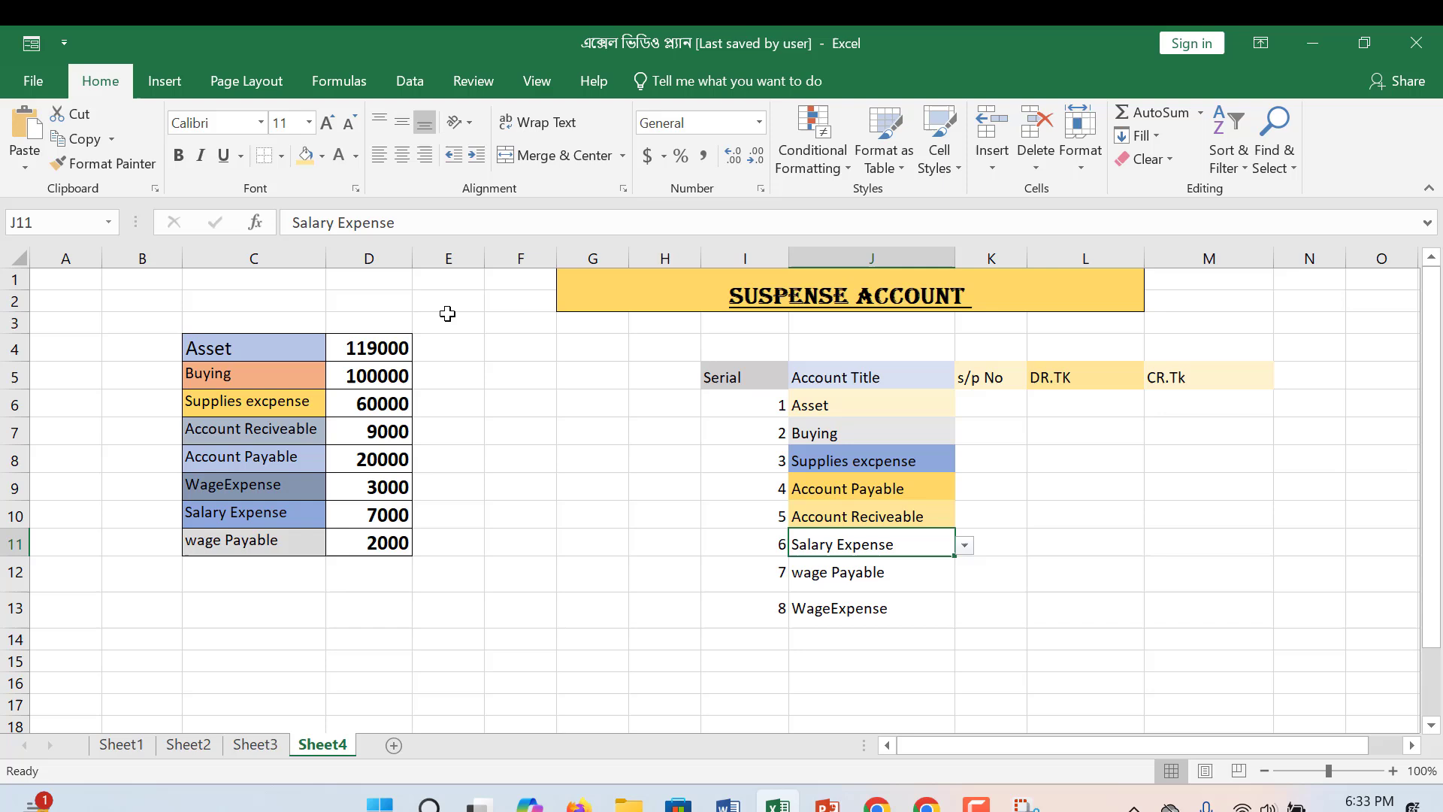
left_click(322, 156)
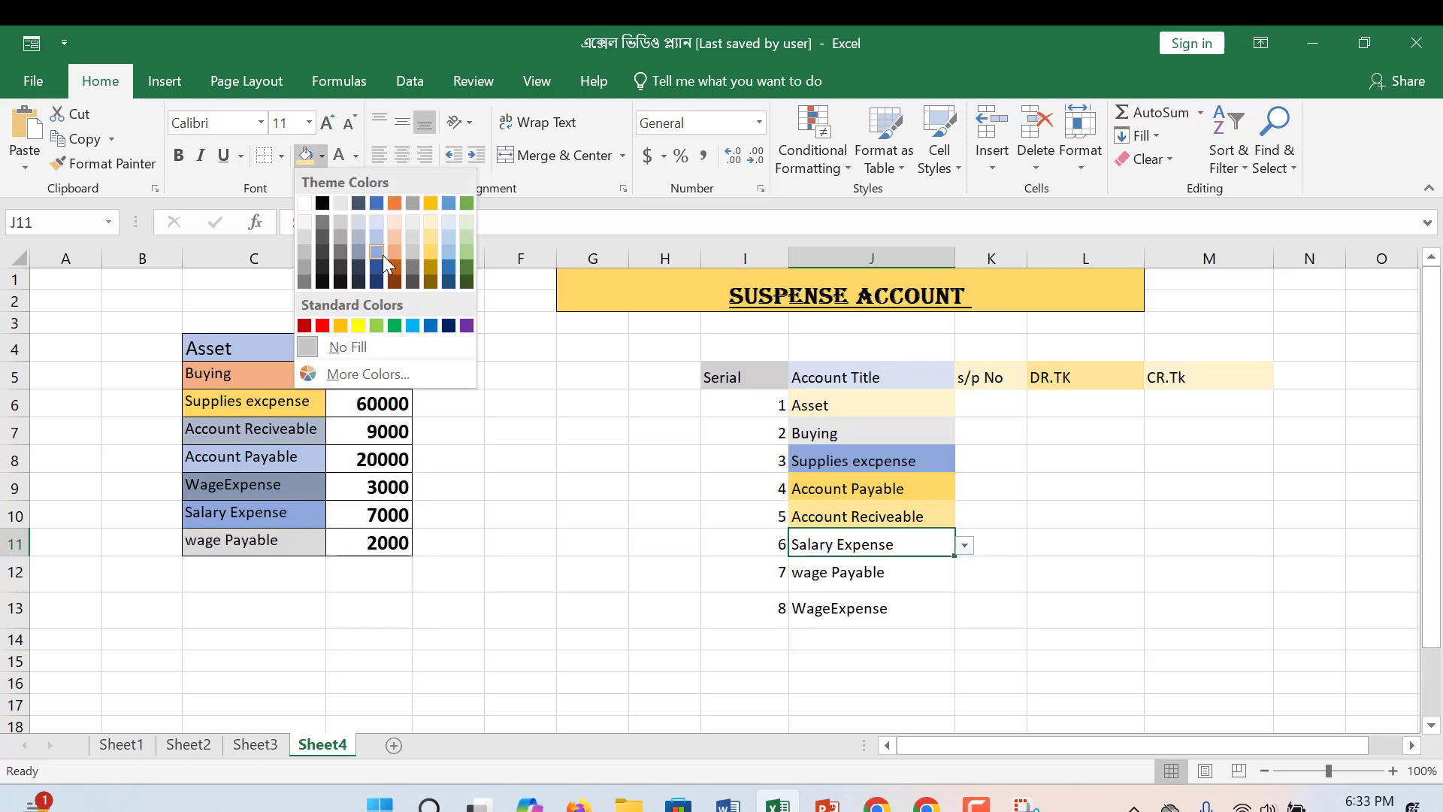
left_click(430, 235)
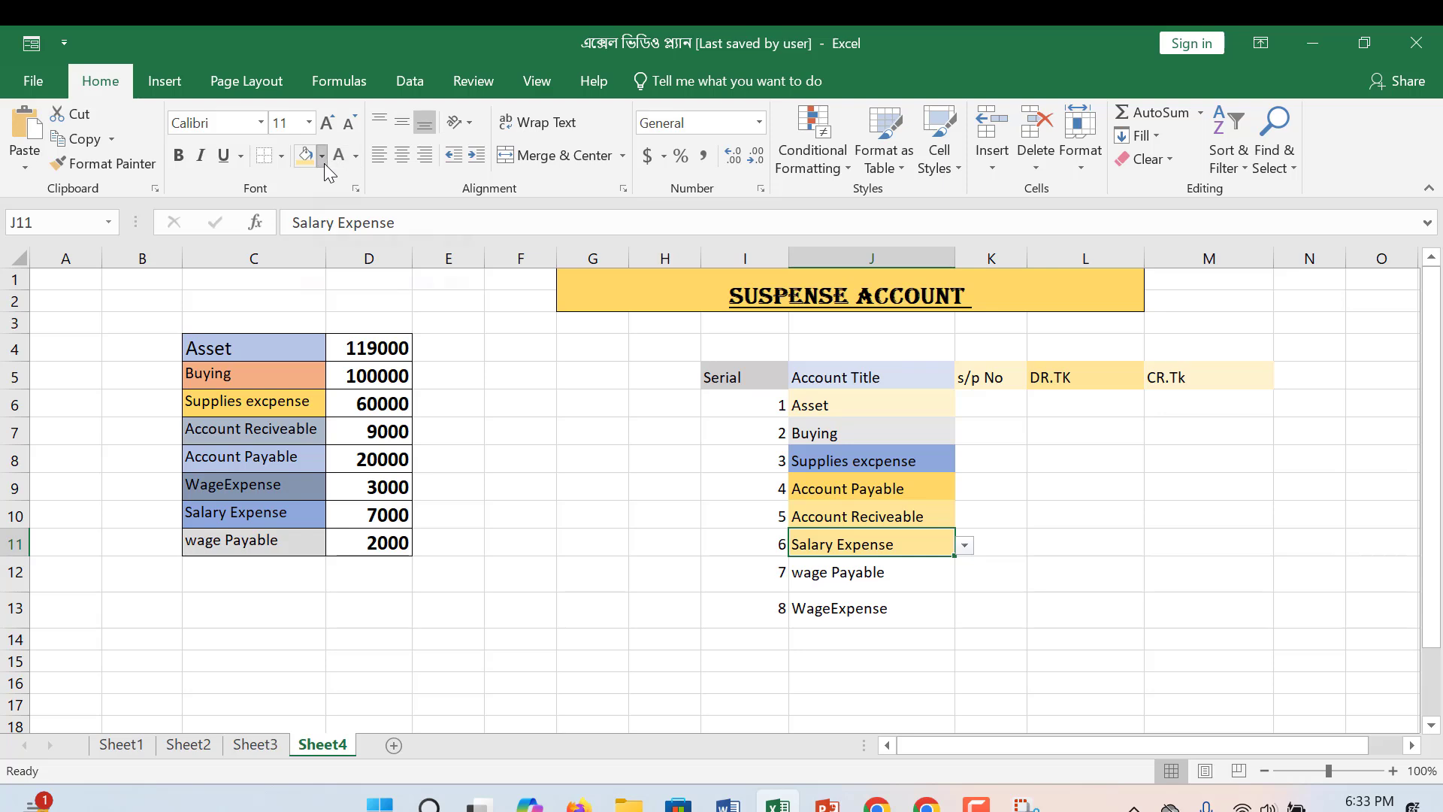
left_click(323, 163)
left_click(458, 251)
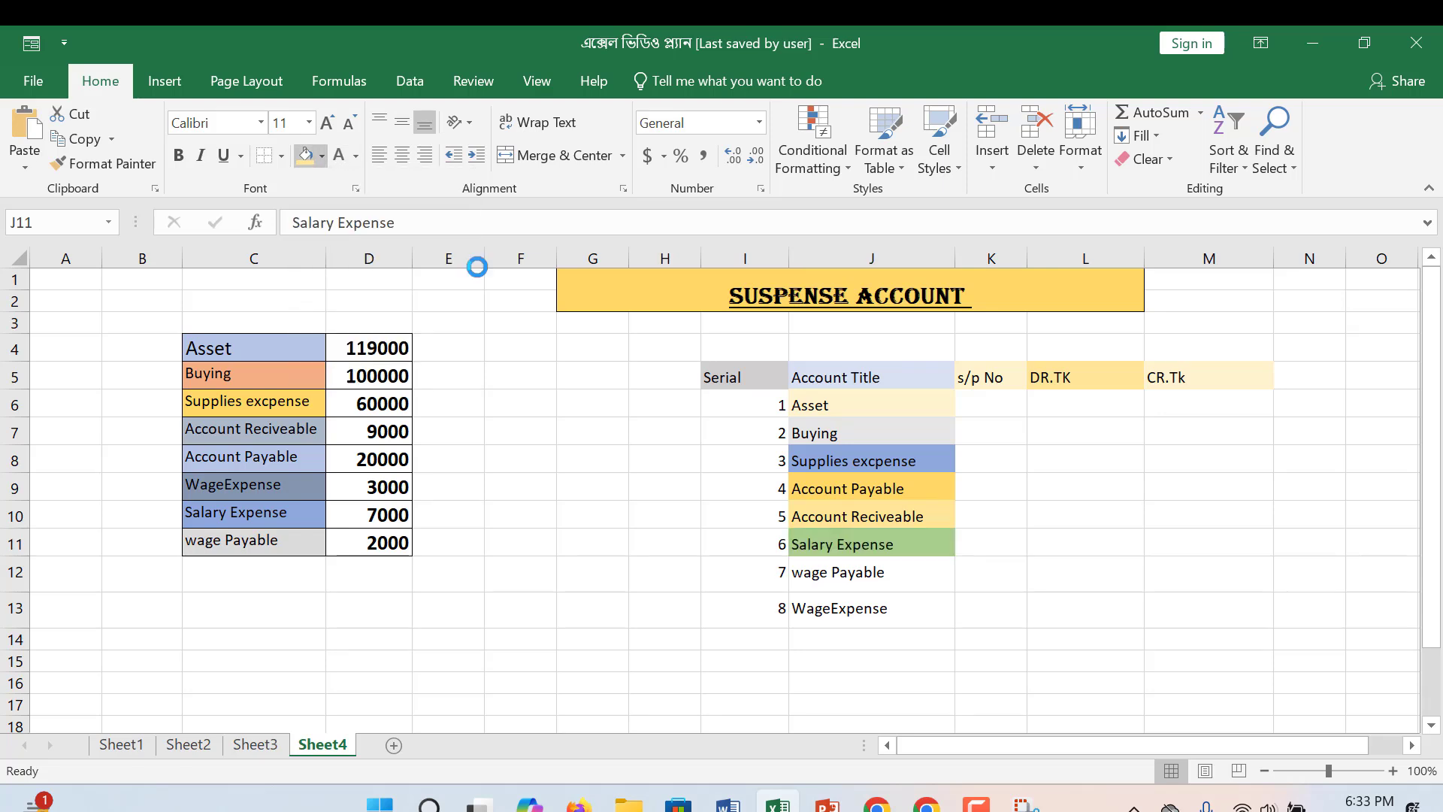
Fill the wage Payable cell J12 with pale blue-gray and the WageExpense cell J13 with pale blue
left_click(889, 572)
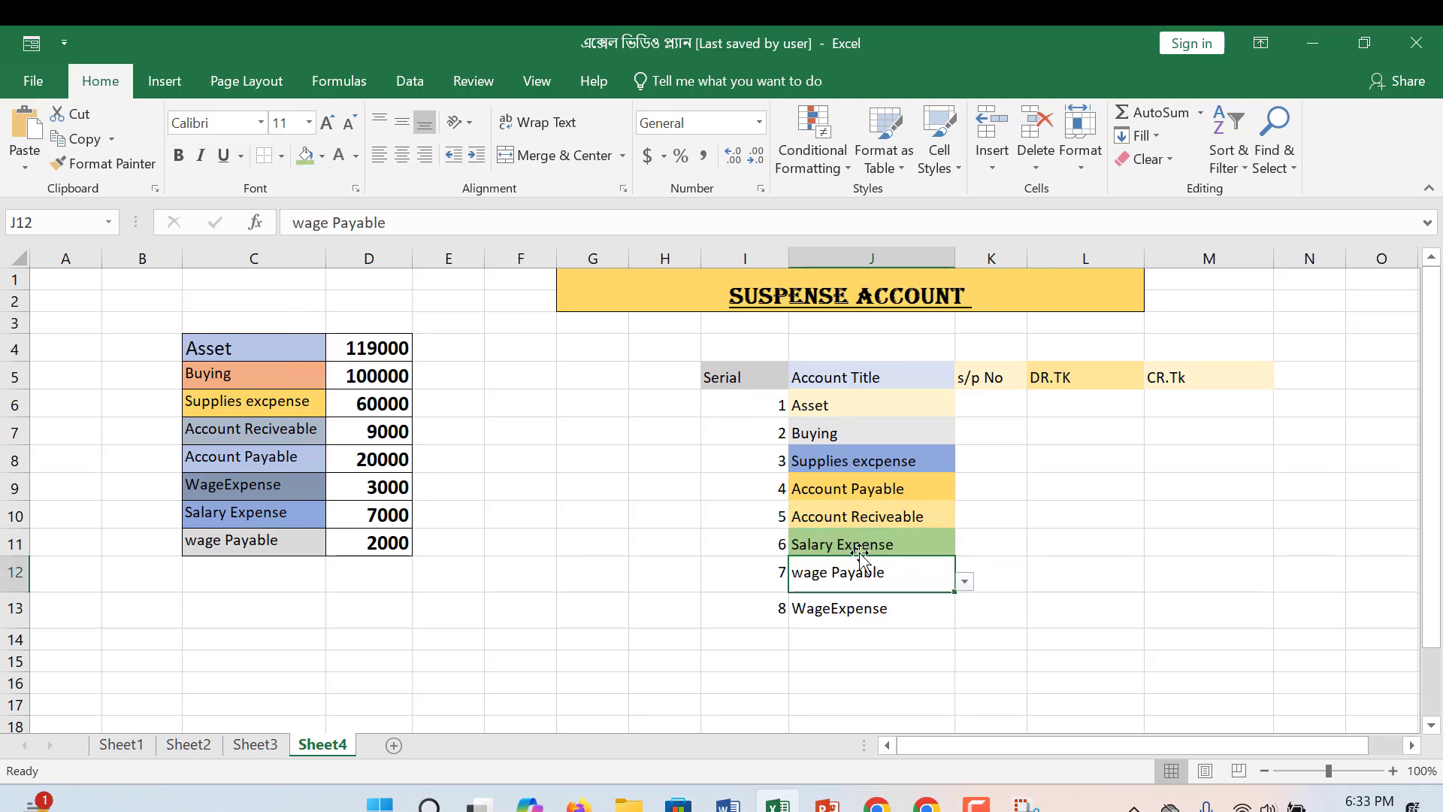
left_click(321, 157)
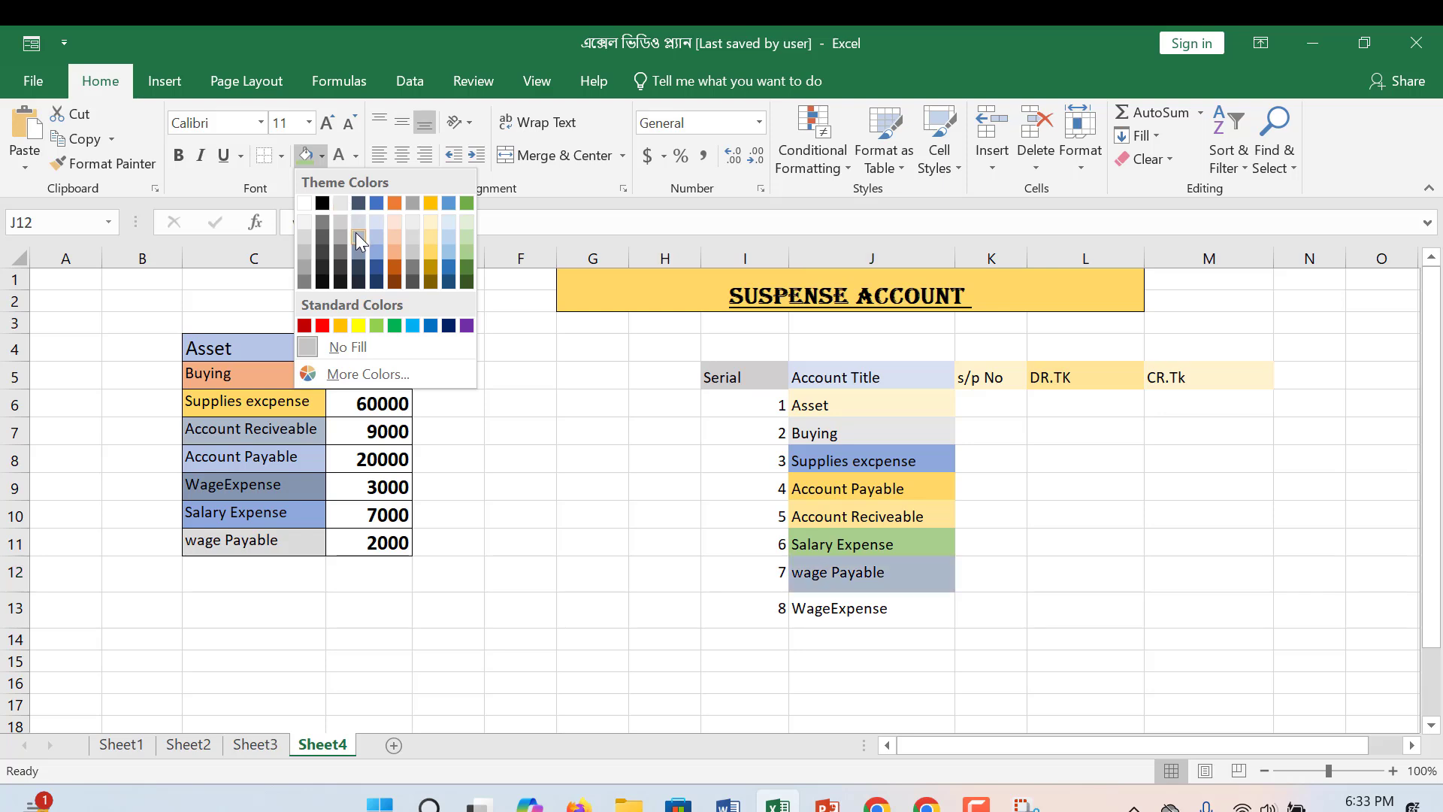
left_click(358, 233)
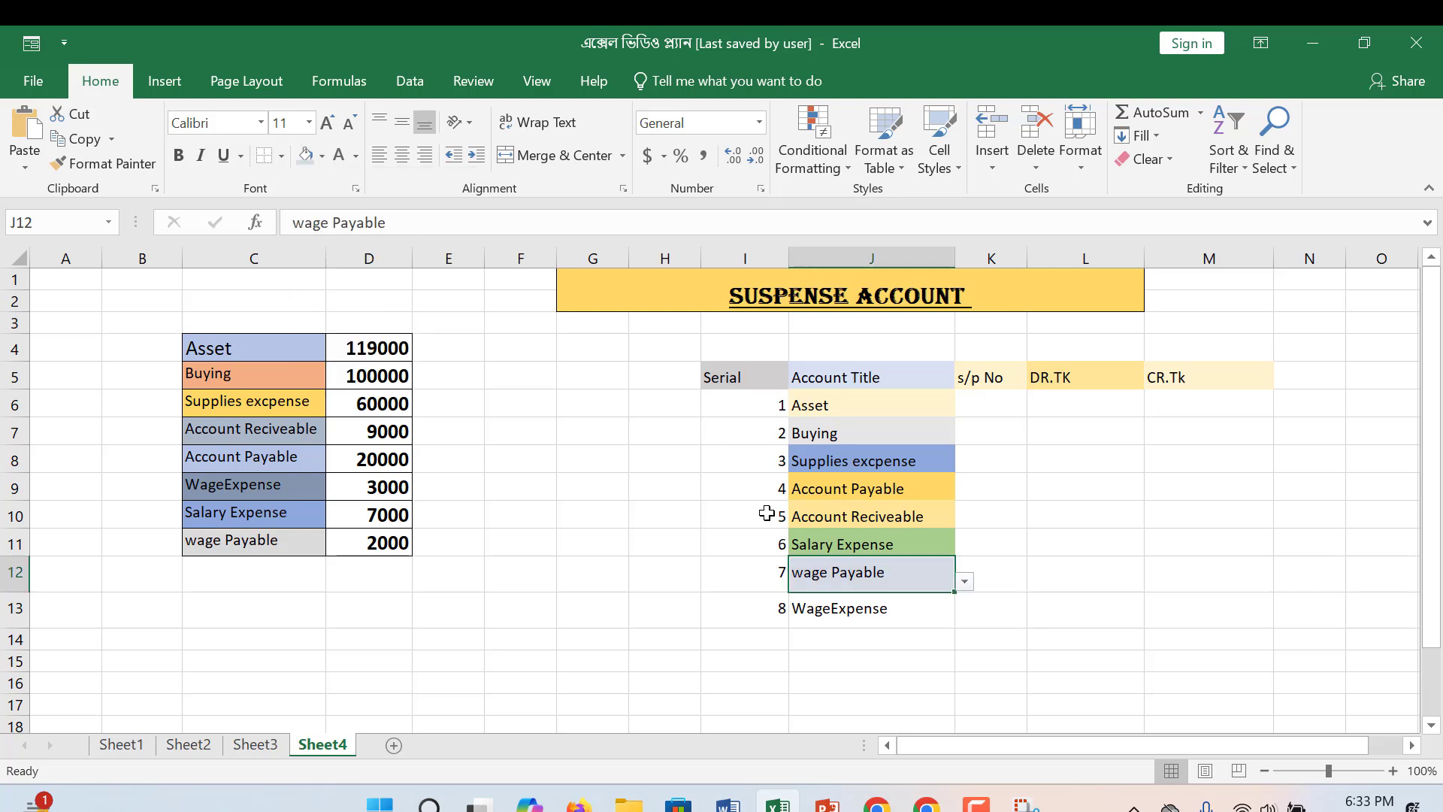
left_click(888, 624)
left_click(322, 158)
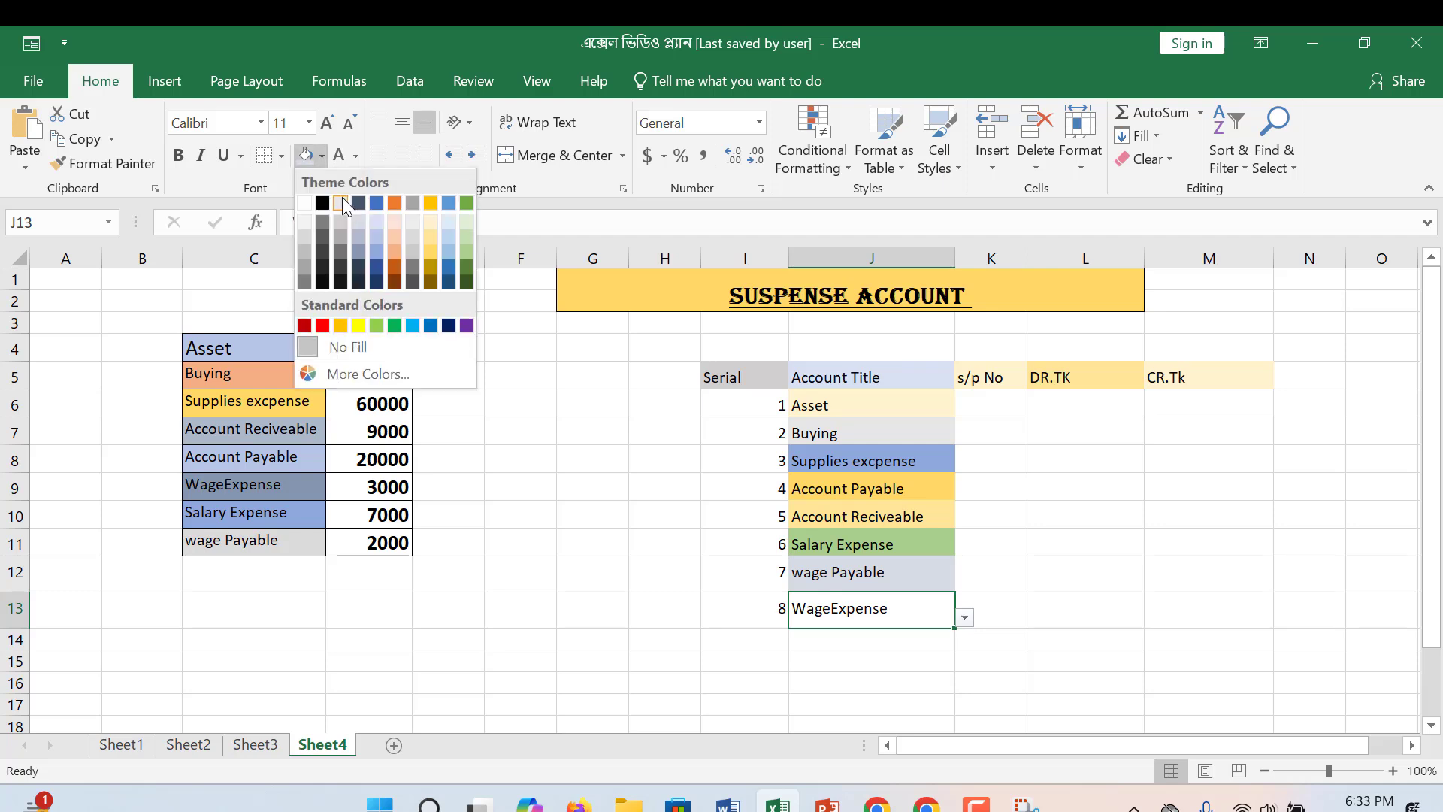
left_click(376, 224)
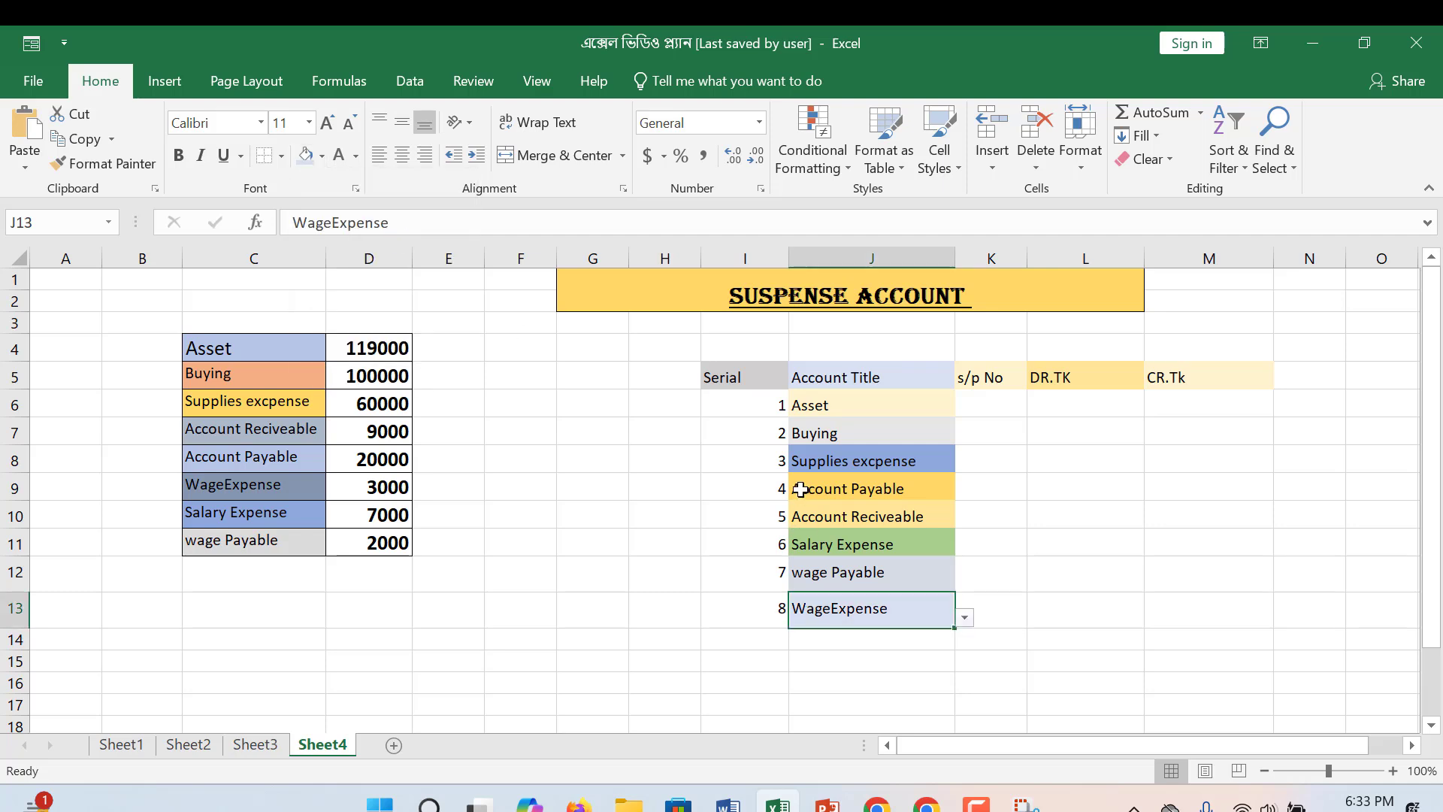
Fill serial cell I6 with pale blue, I7 with pale gold and I8 with light gold
left_click(770, 399)
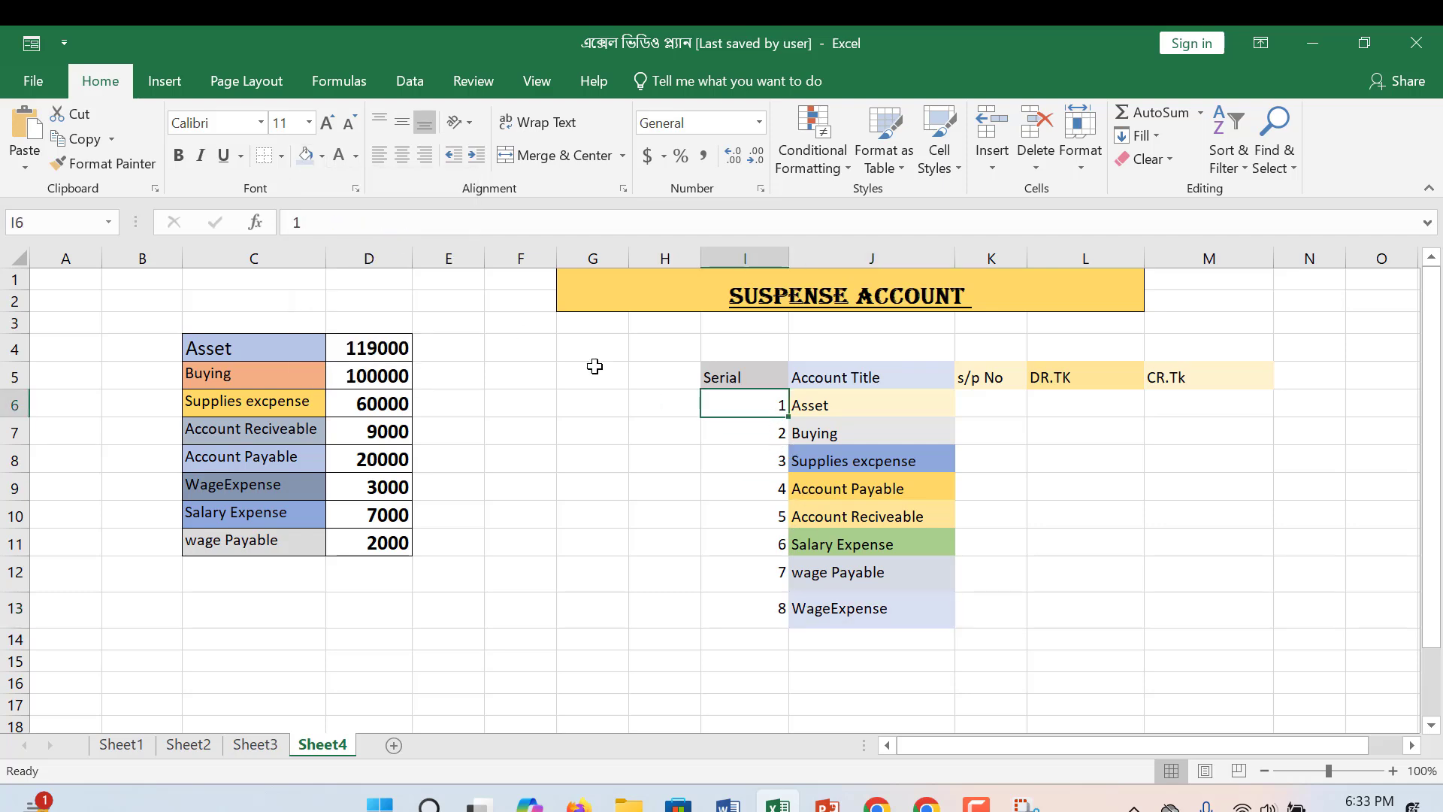
left_click(310, 158)
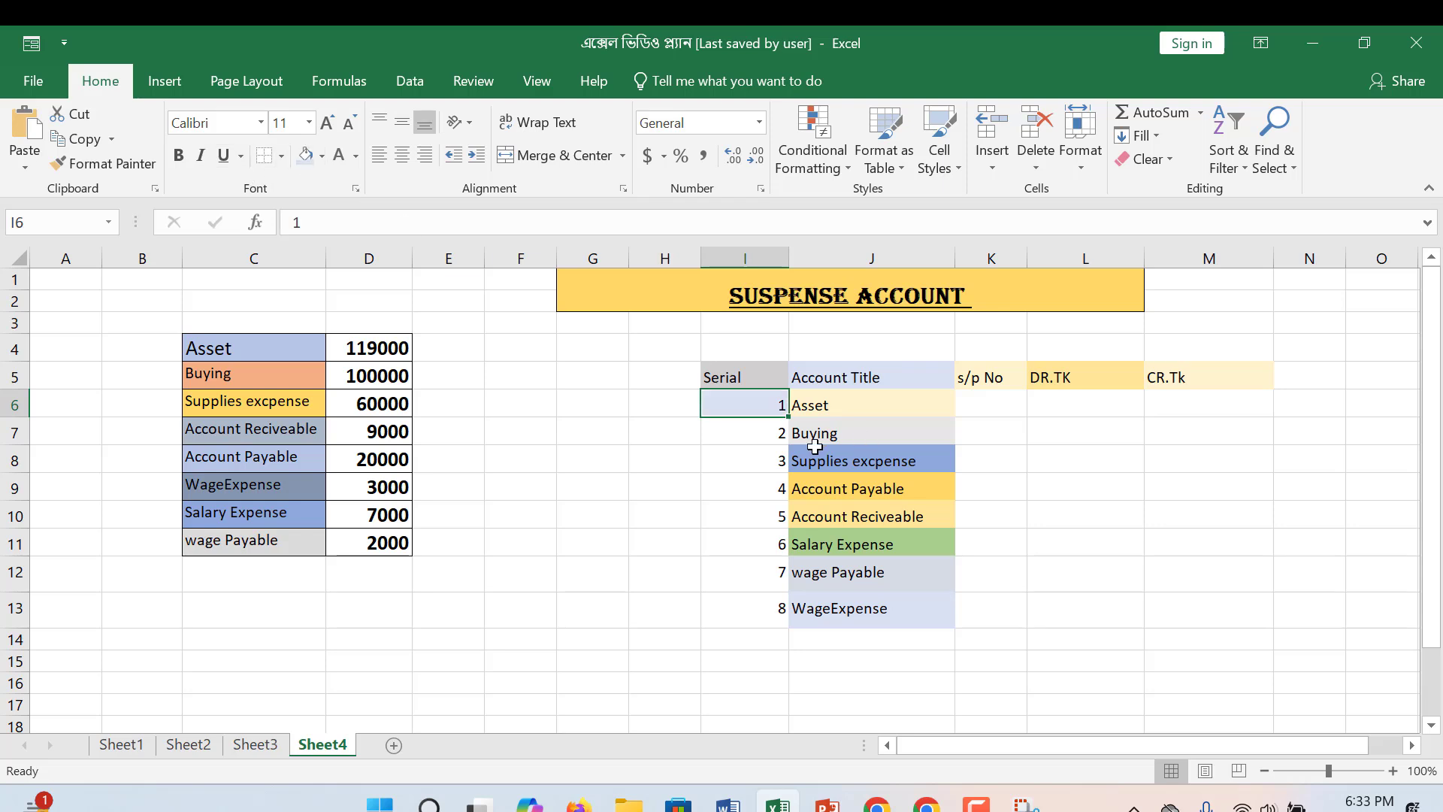
left_click(755, 437)
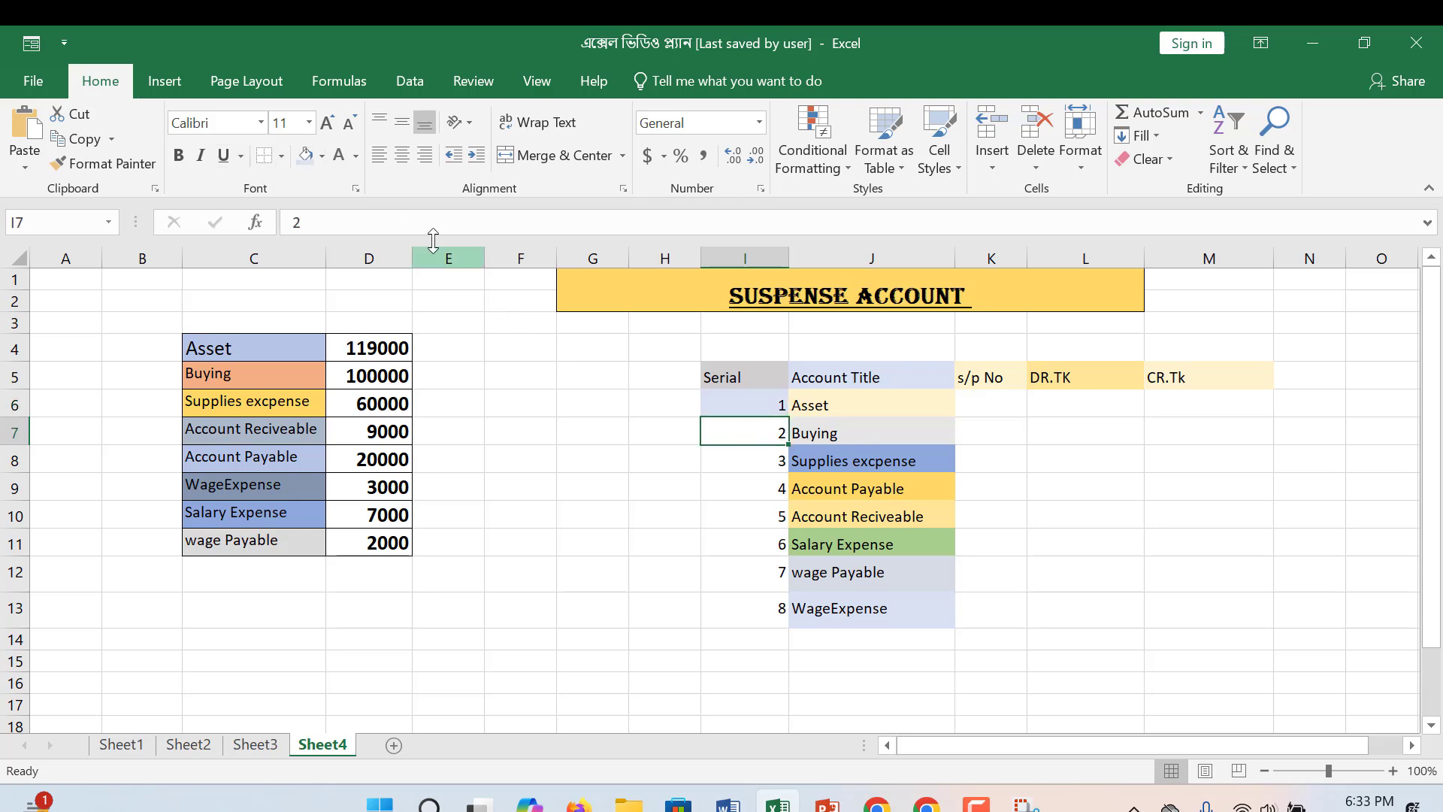
left_click(321, 155)
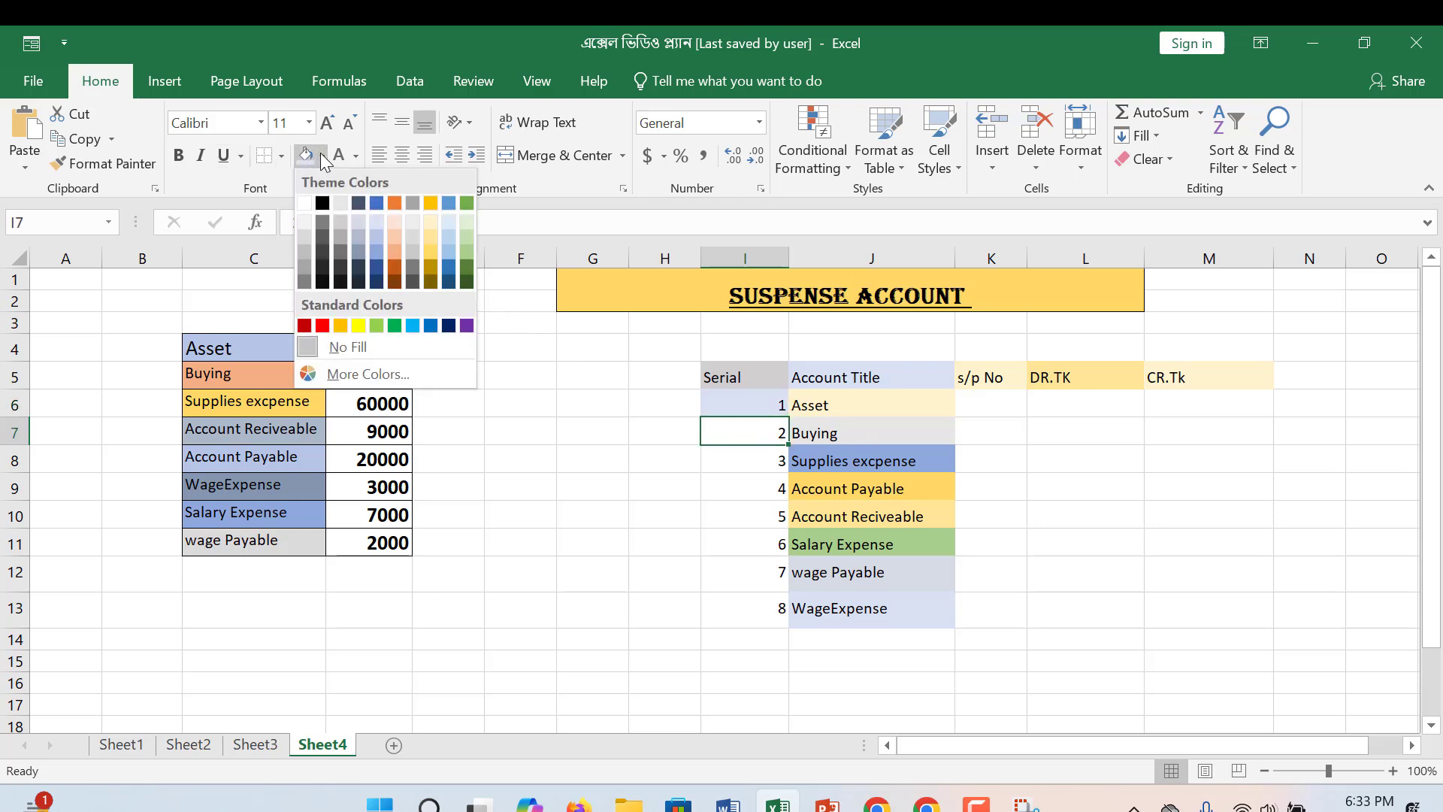
left_click(430, 220)
left_click(739, 459)
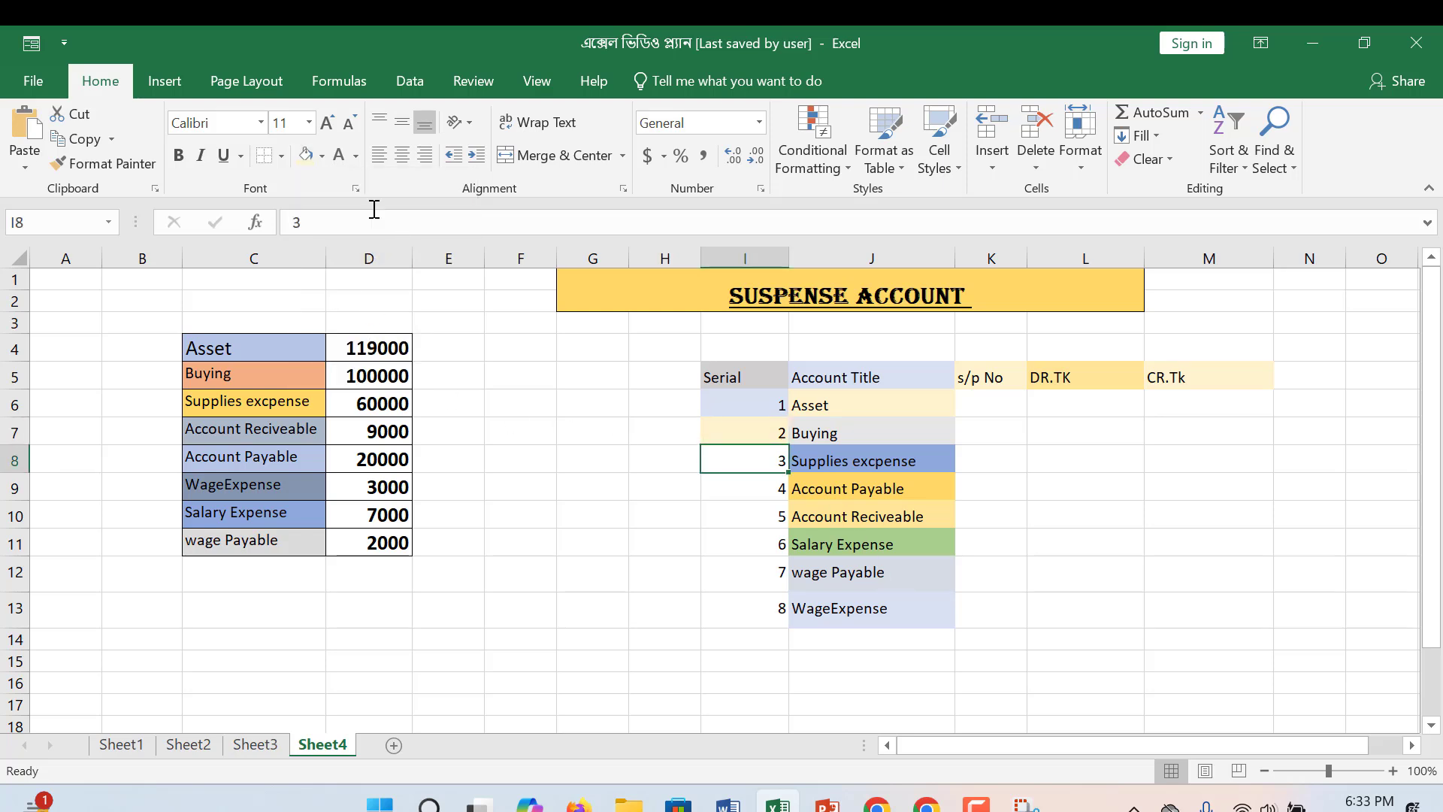
left_click(321, 155)
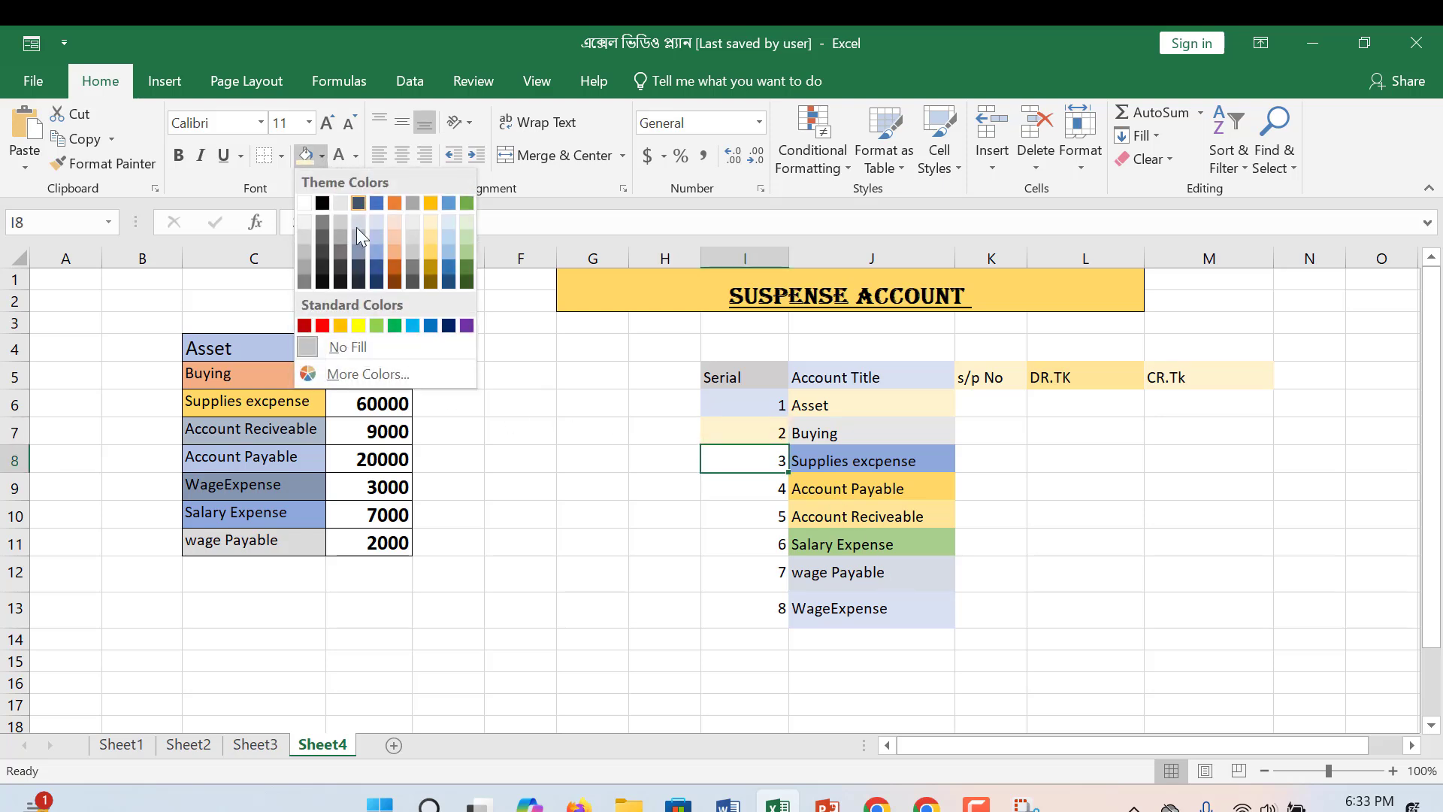
left_click(435, 241)
left_click(732, 482)
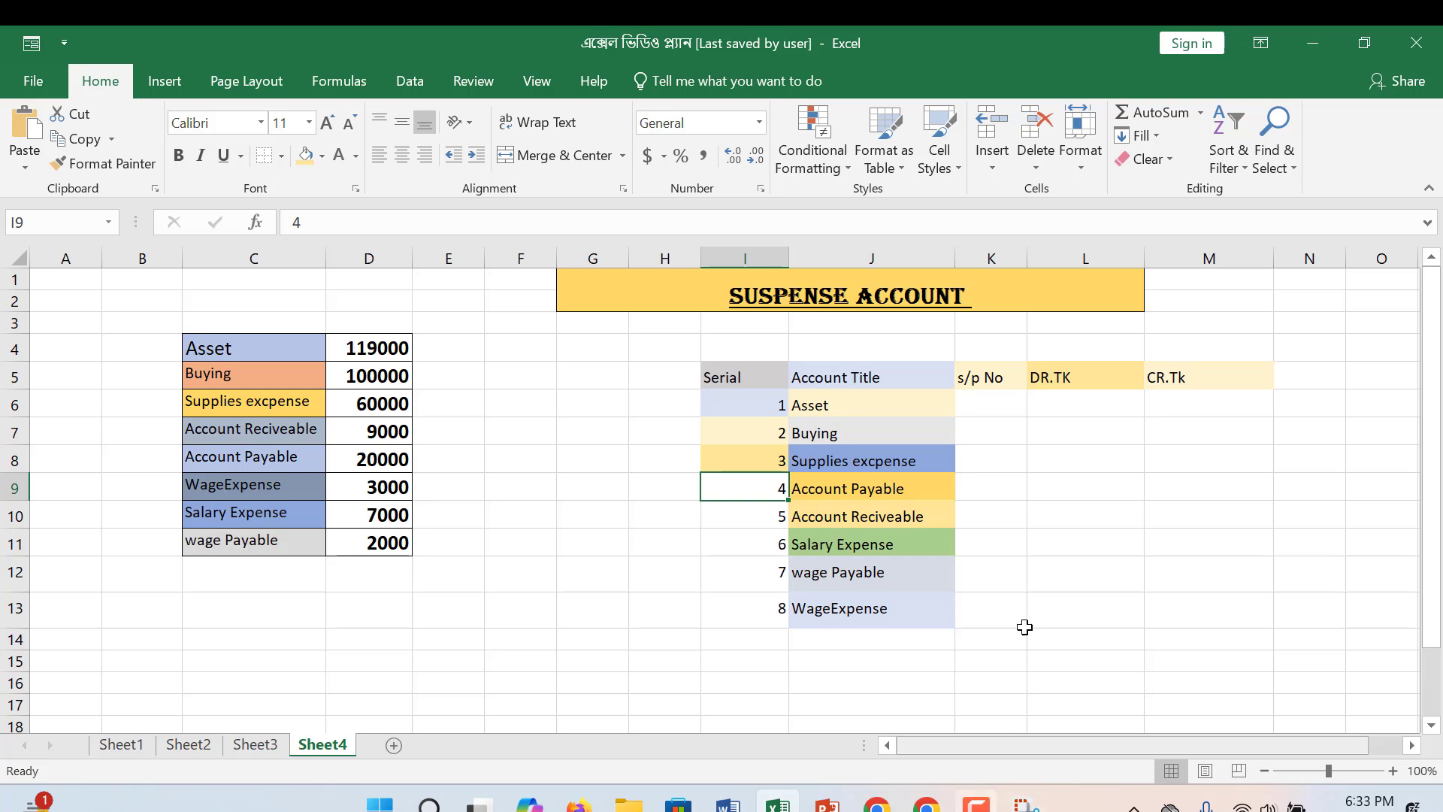
Enter 119000 as the debit amount for Asset in L6
left_click(1077, 411)
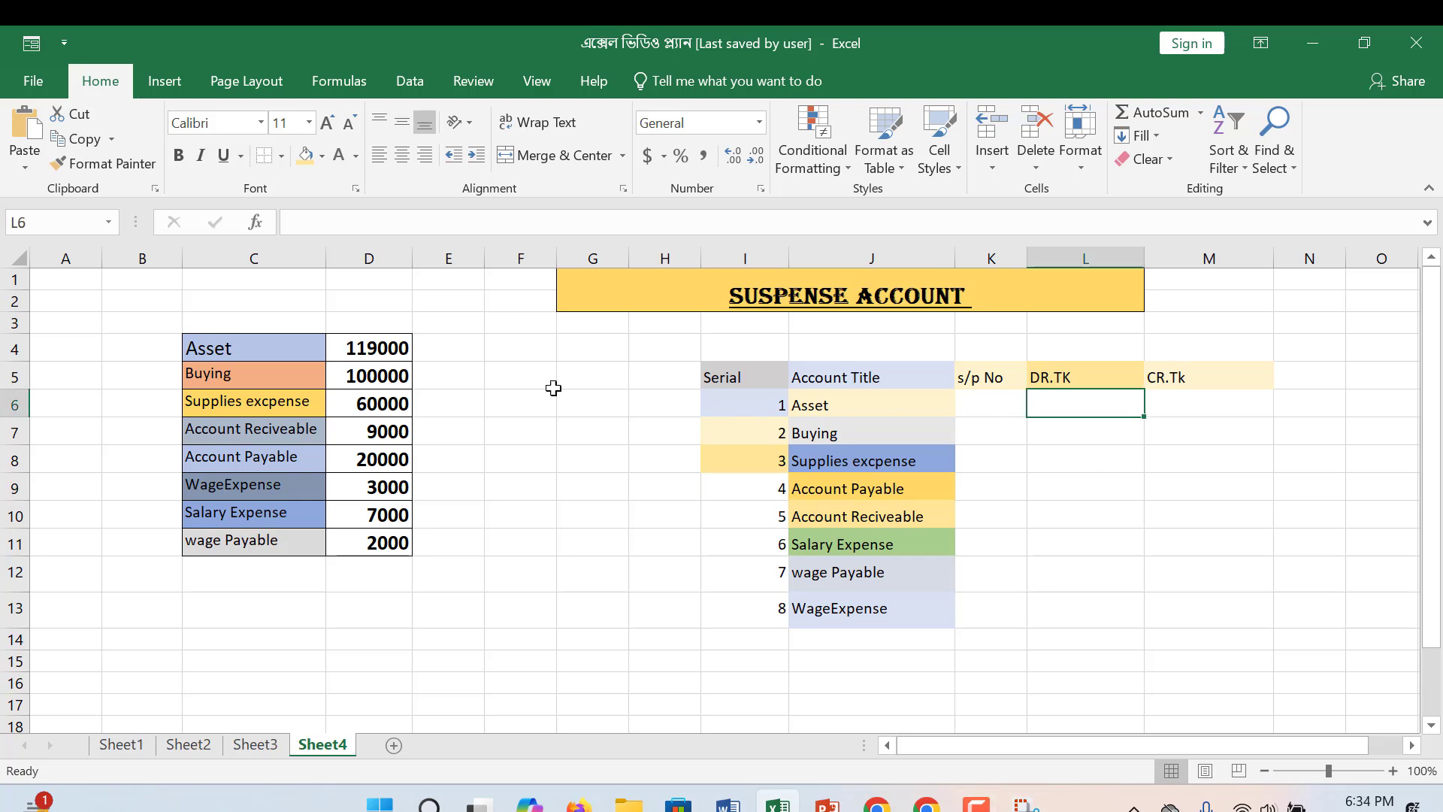
type("11")
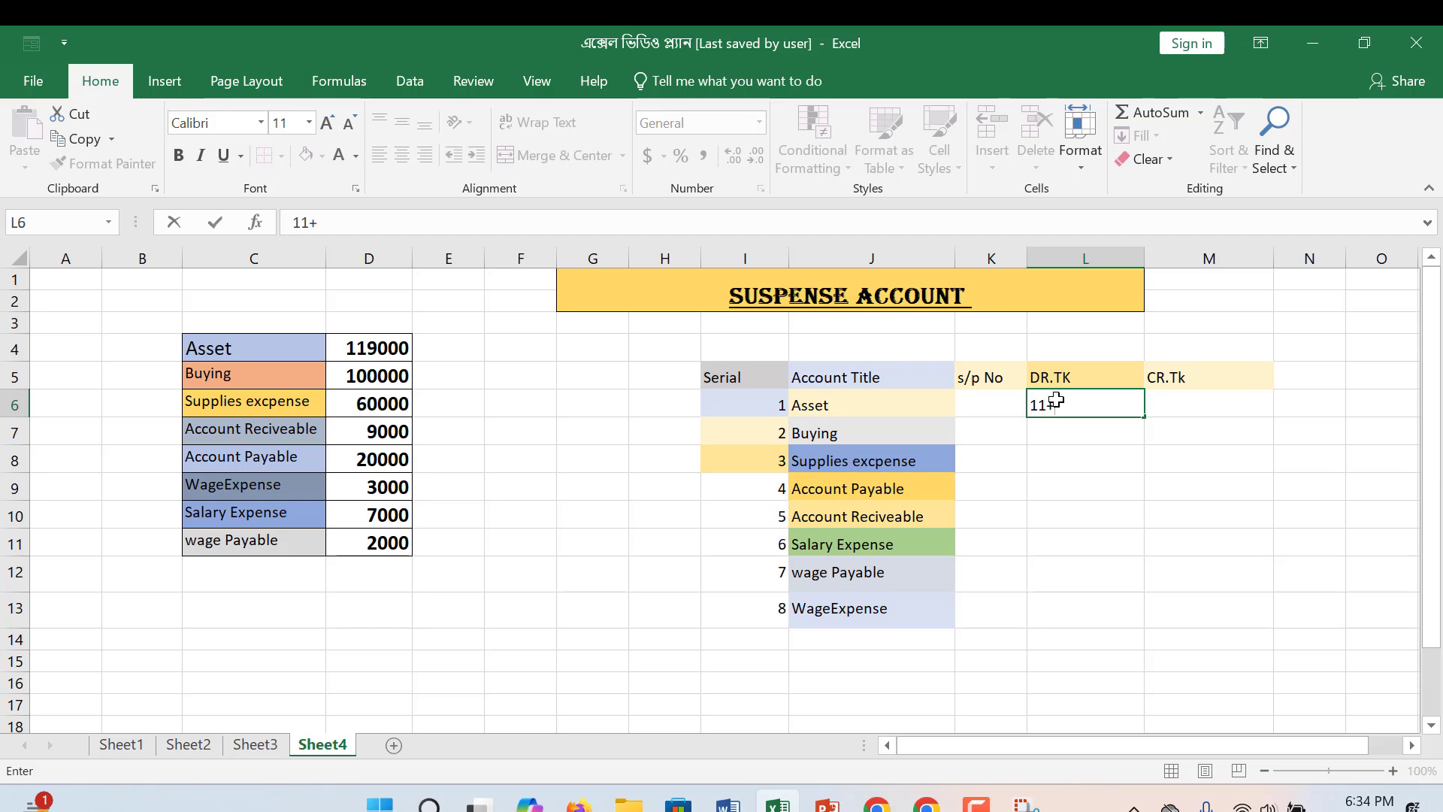
type("9000")
key("Return")
key("Tab")
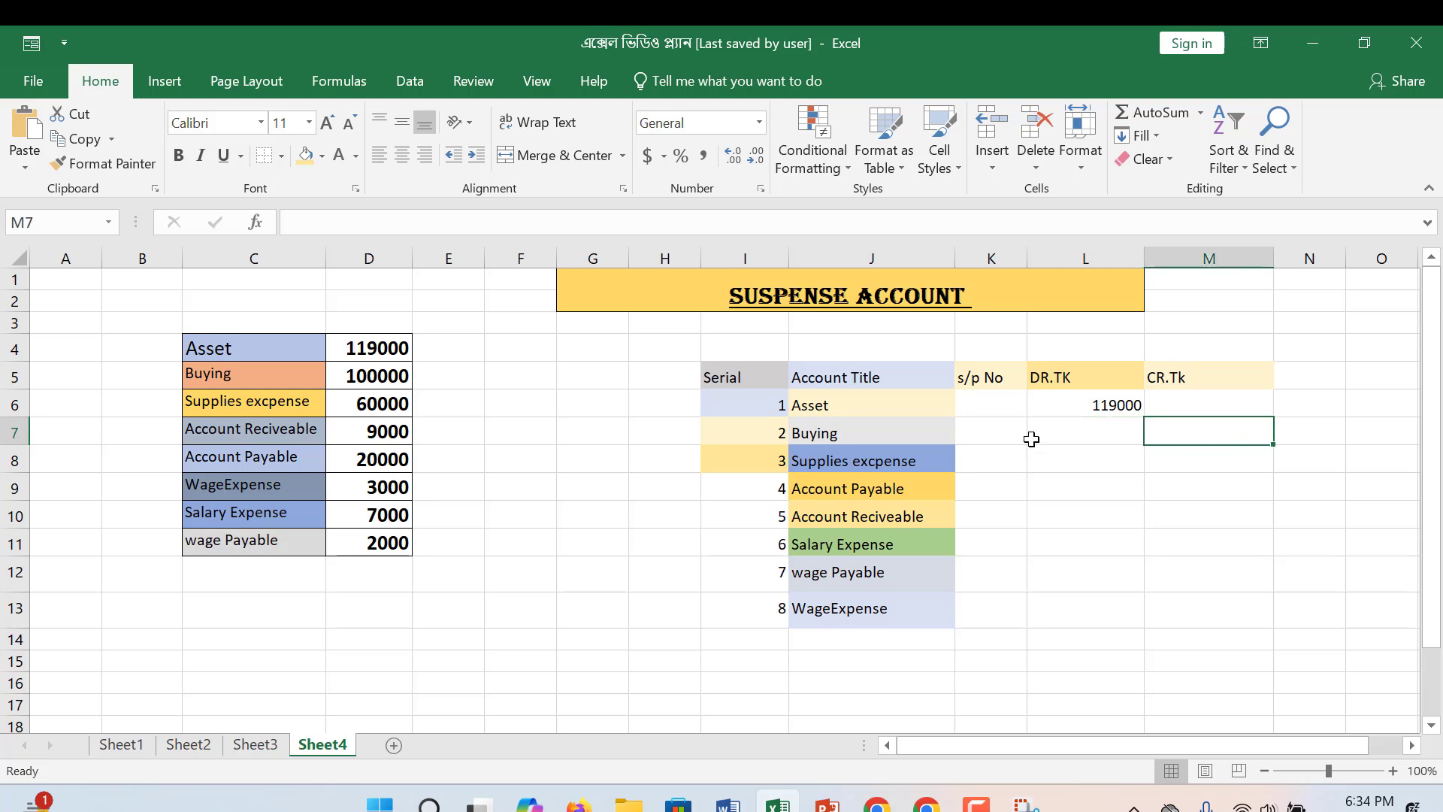
left_click(1081, 430)
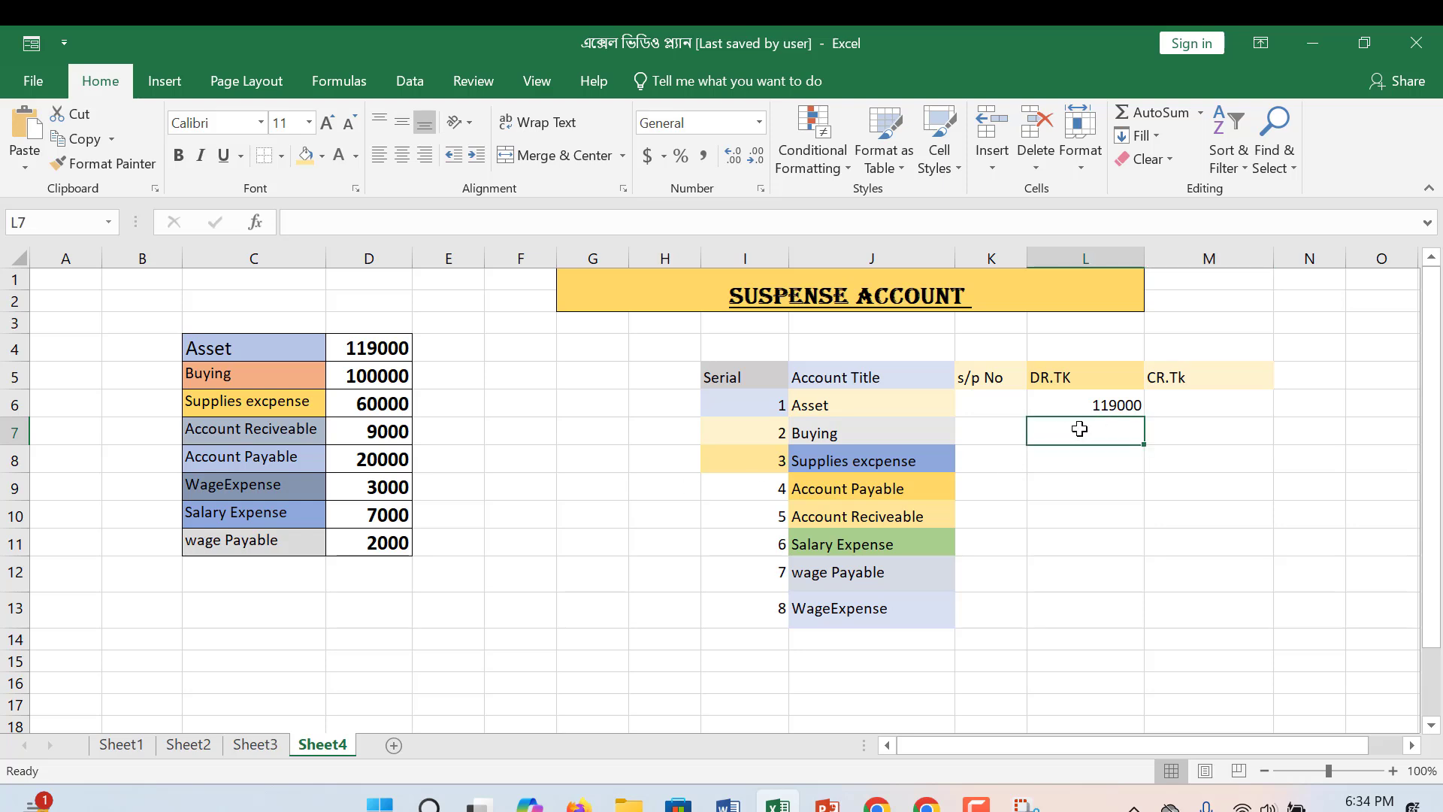
Enter 100000 as the debit amount for Buying in L7 and 60000 as the credit amount for Supplies excpense in M8
type("1")
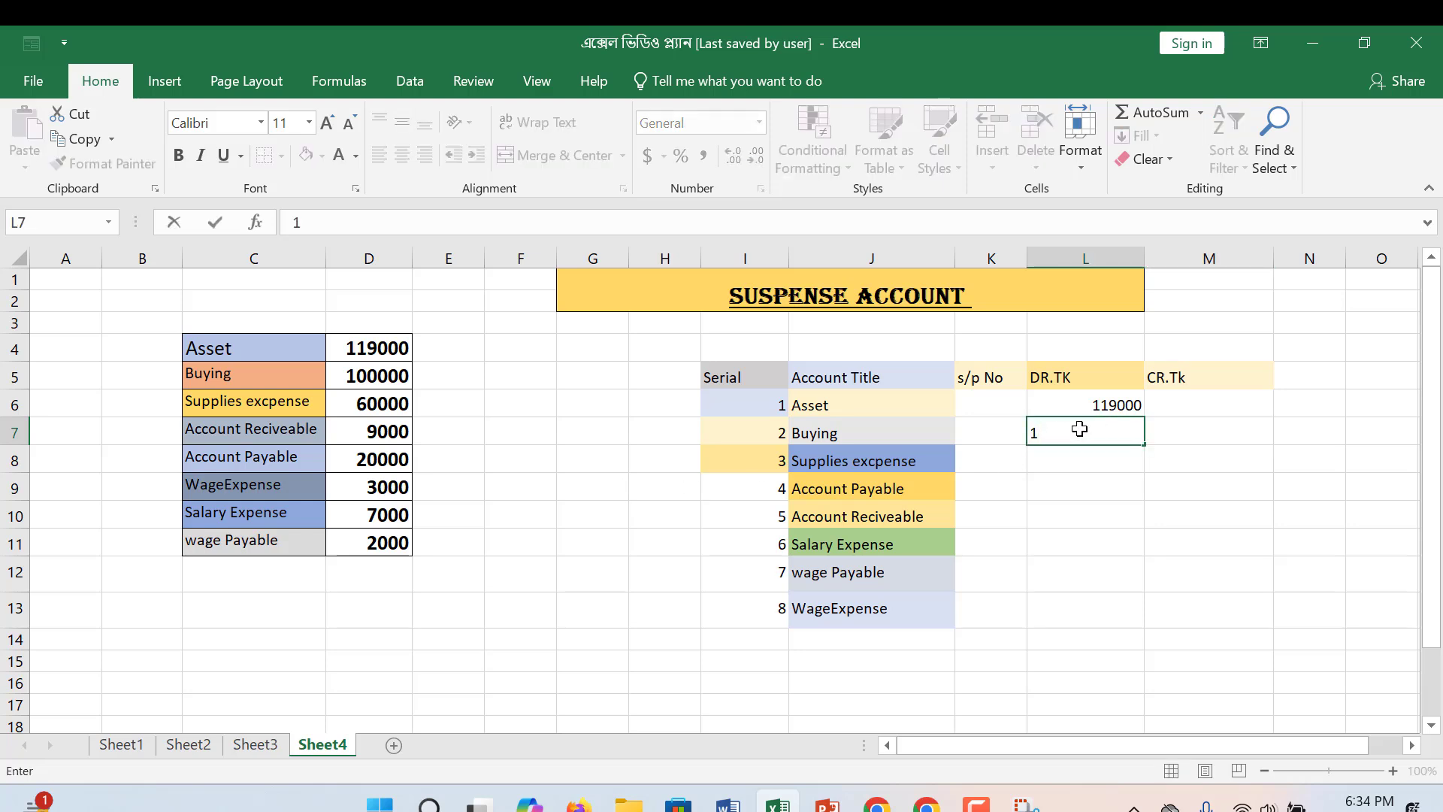
type("0000")
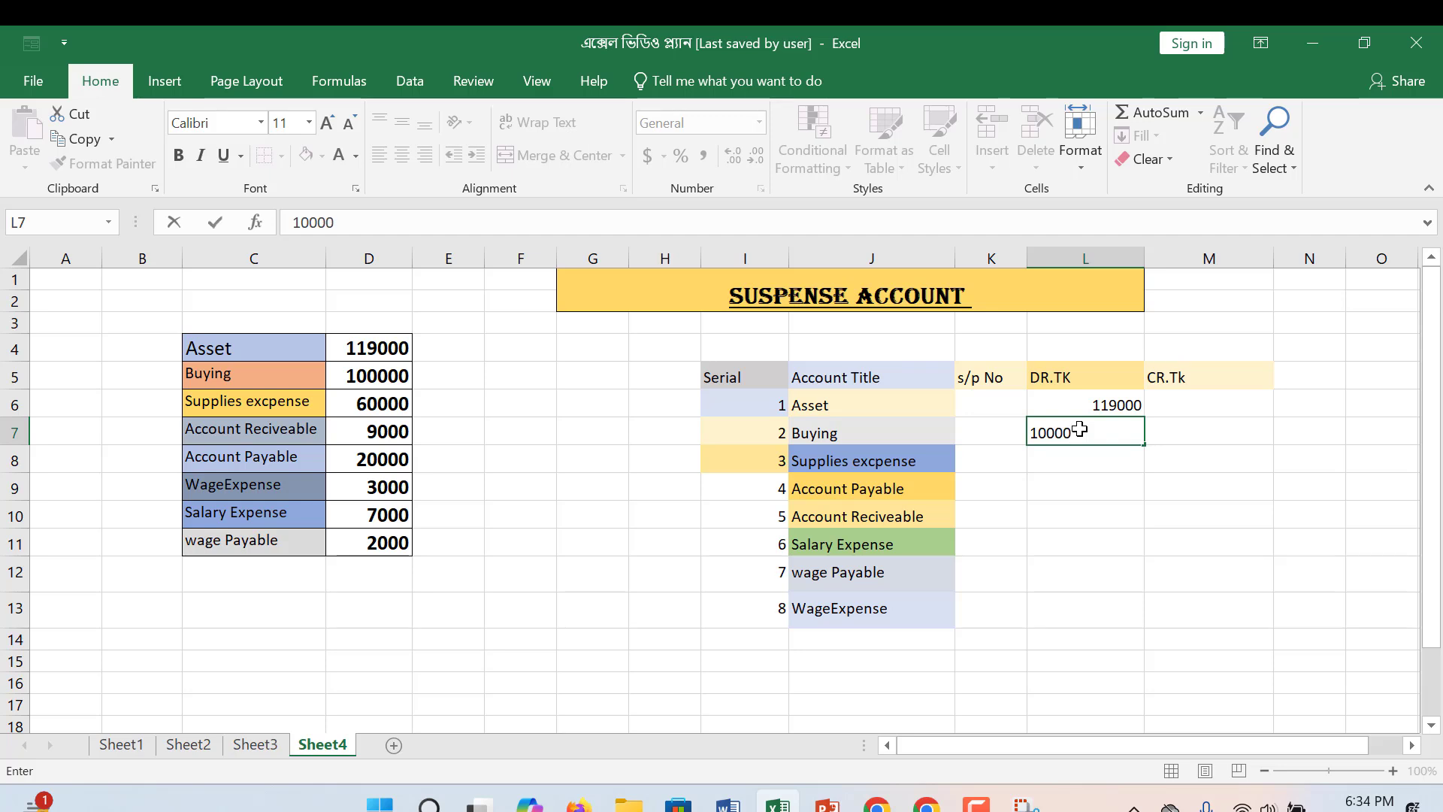
type("0")
left_click(1122, 479)
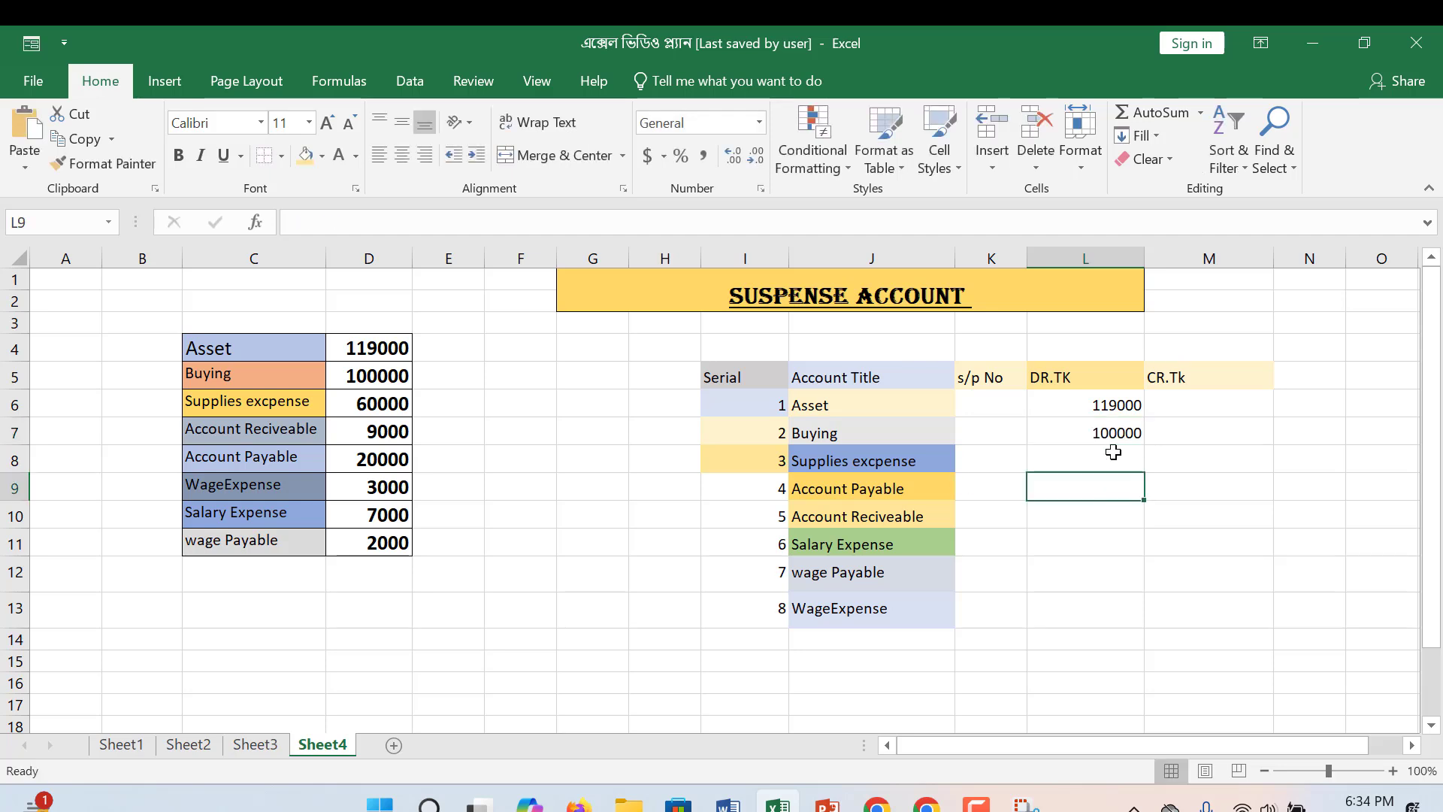
left_click(1190, 457)
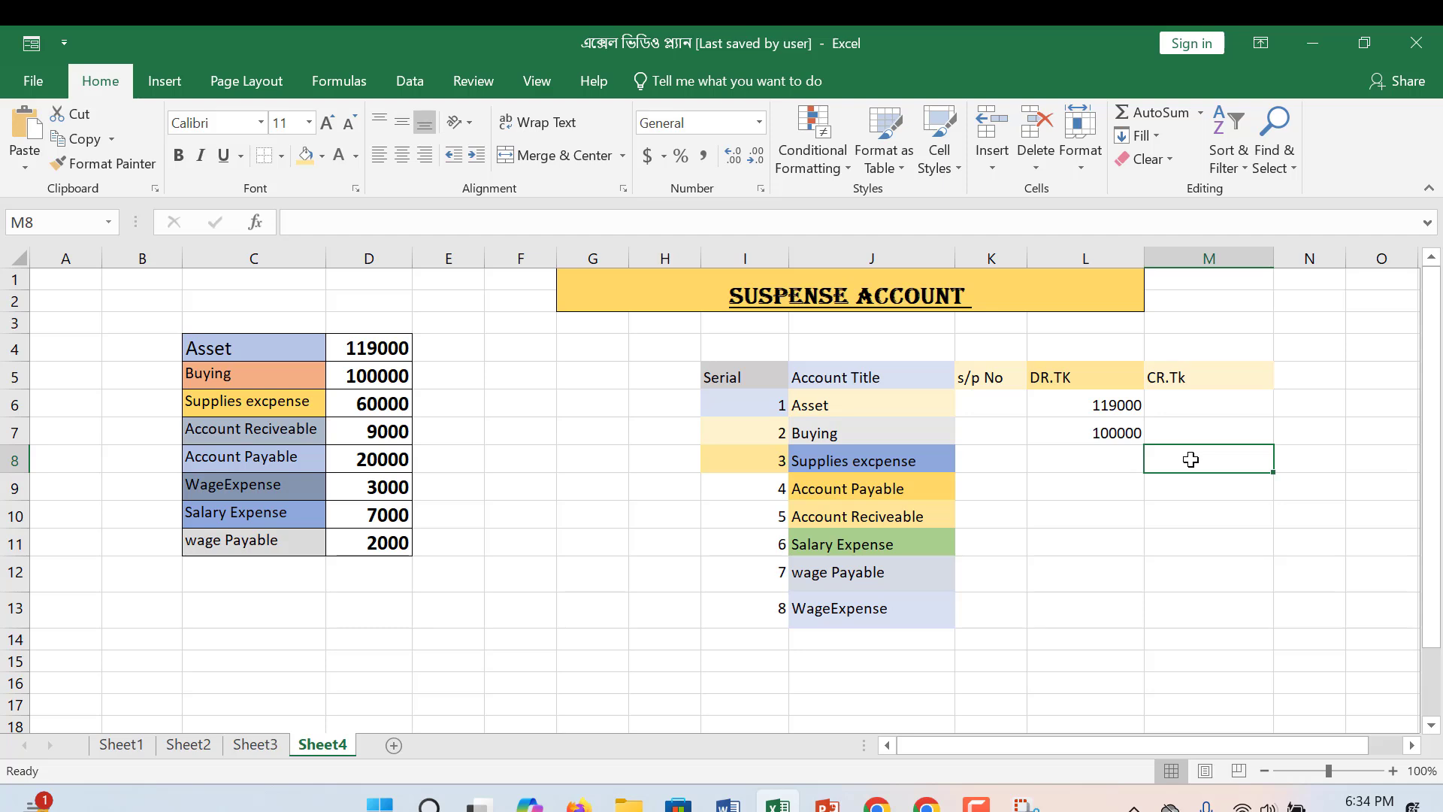
type("60000")
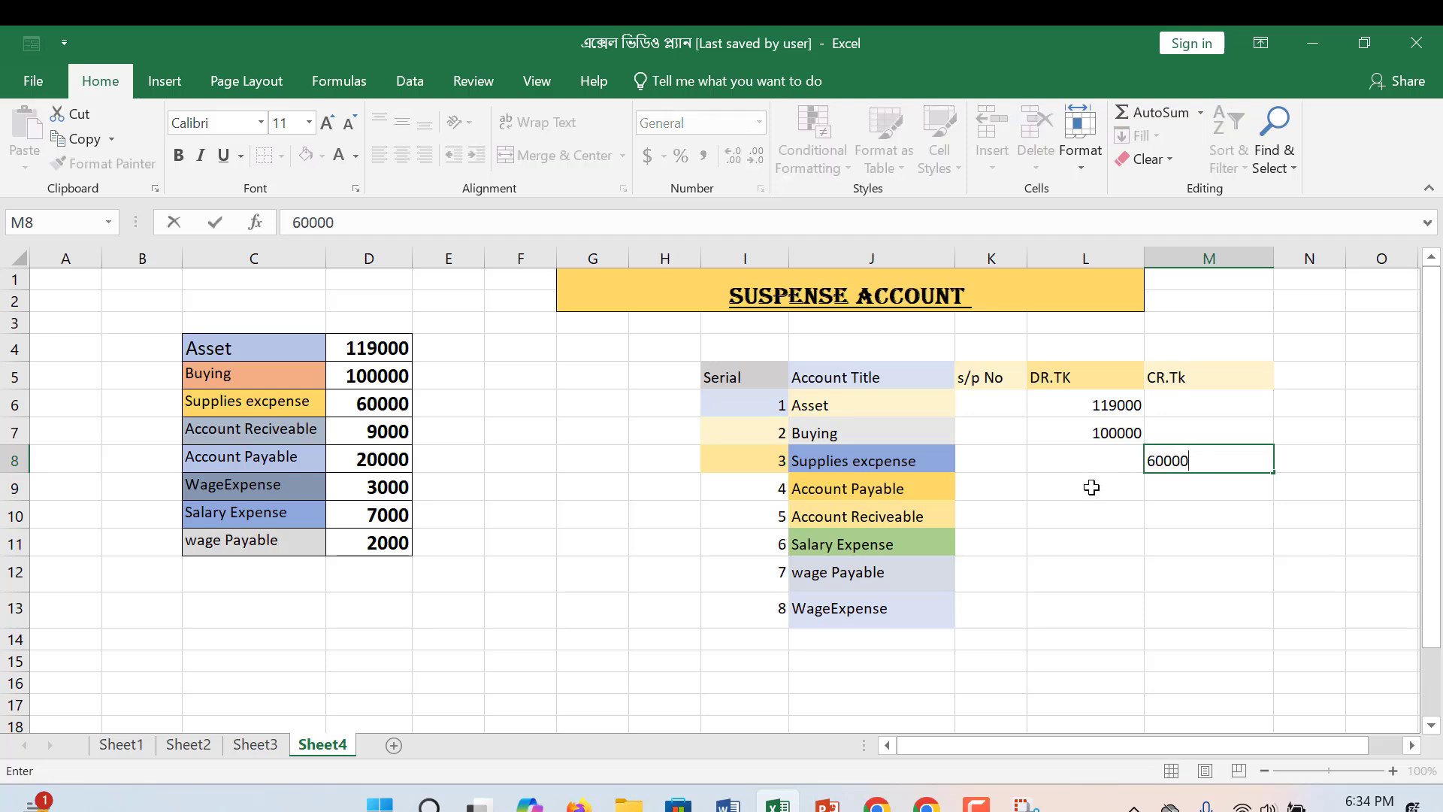
key("Return")
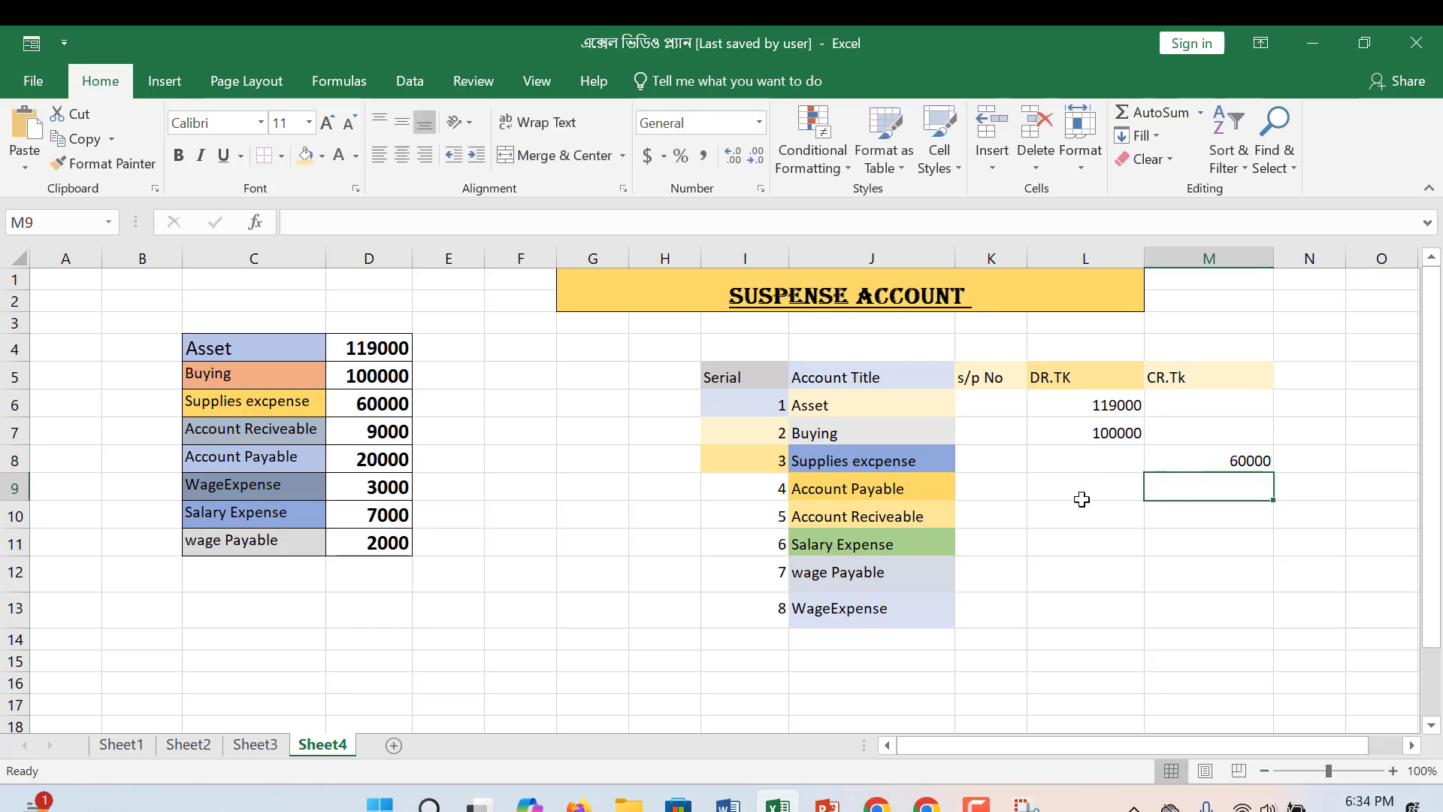
Enter 20000 as the debit amount for Account Payable in L9 and 9000 as the credit amount for Account Reciveable in M10
left_click(1063, 494)
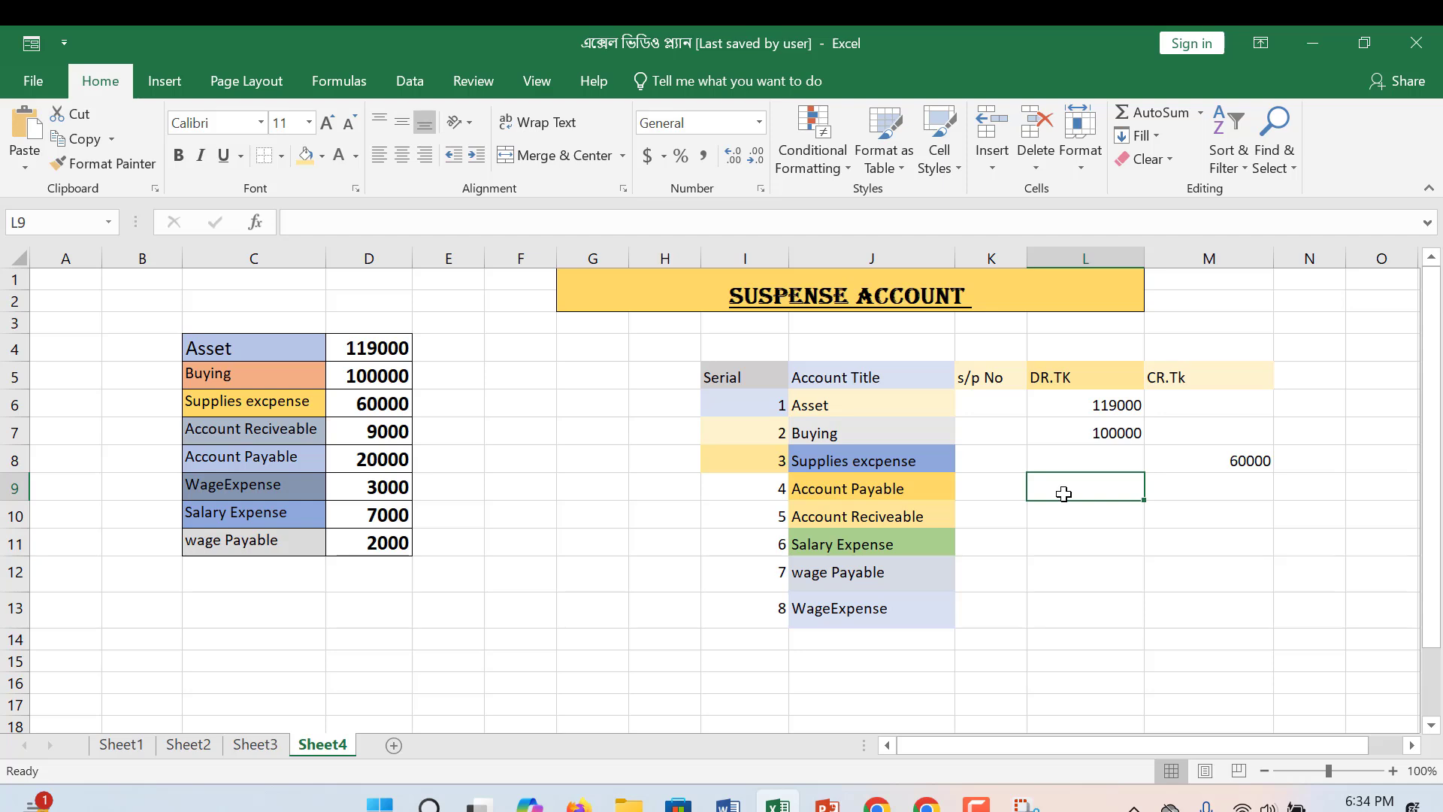
type("2000")
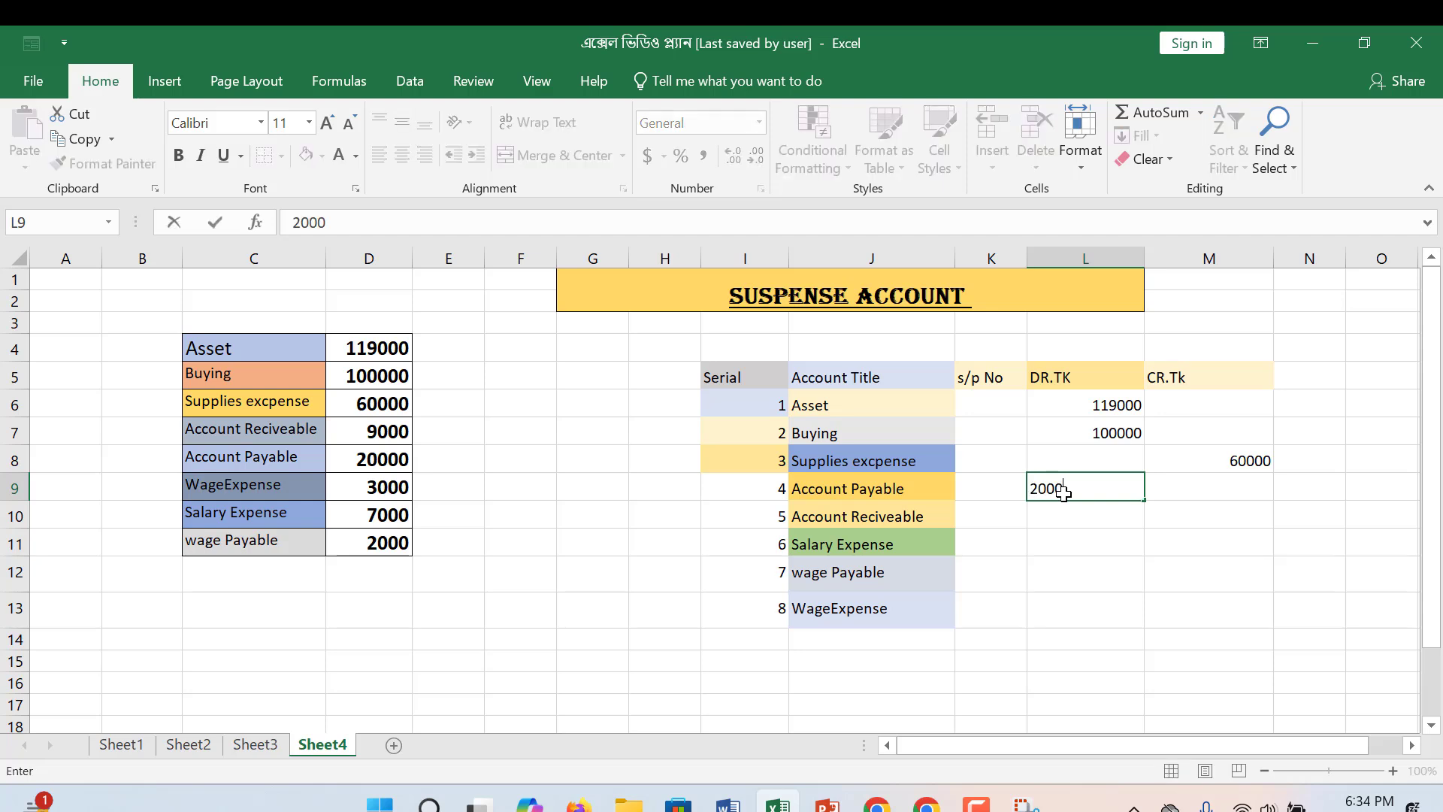
type("0")
left_click(1222, 512)
type("9000")
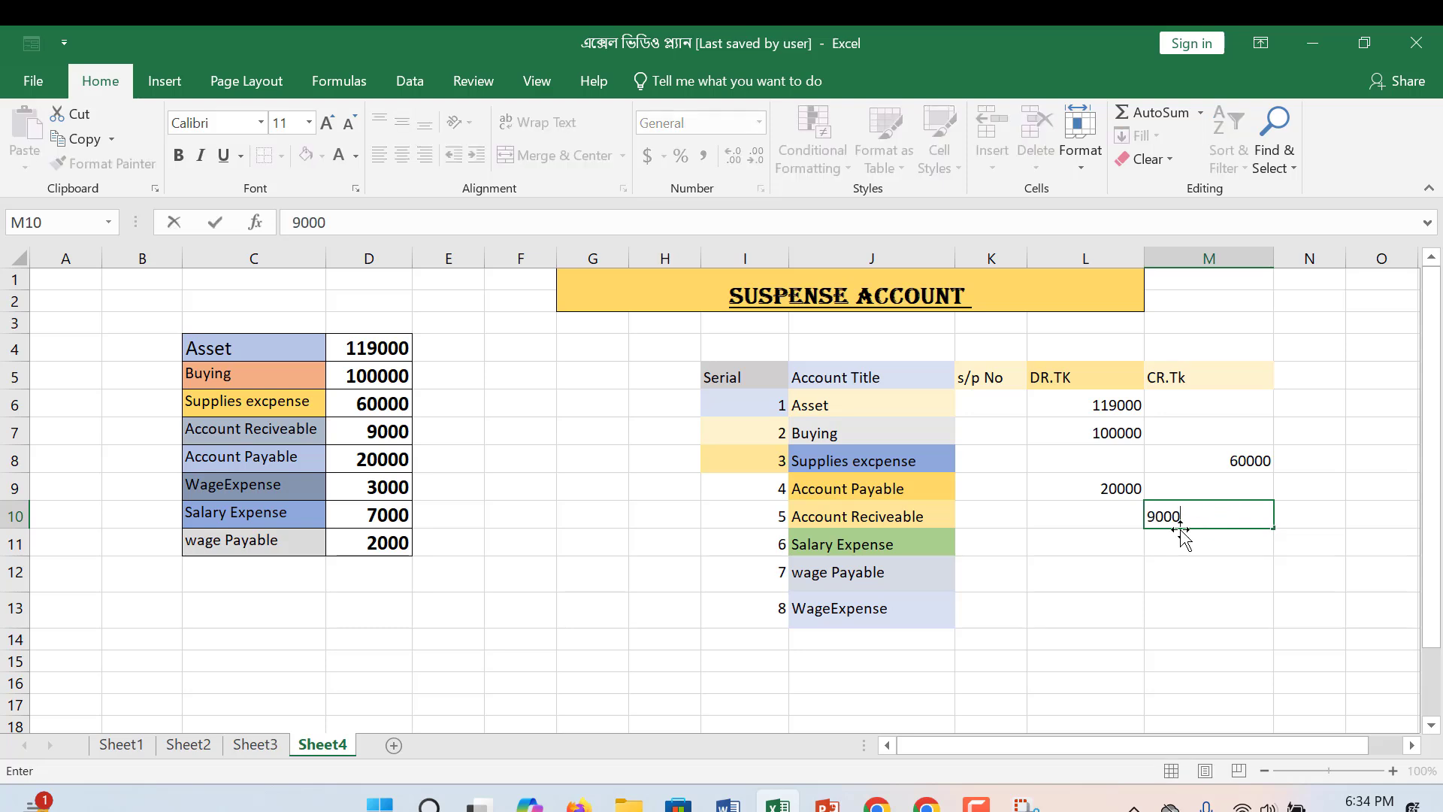
Enter debit amounts of 7000 for Salary Expense in L11 and 2000 for wage Payable in L12
left_click(1111, 540)
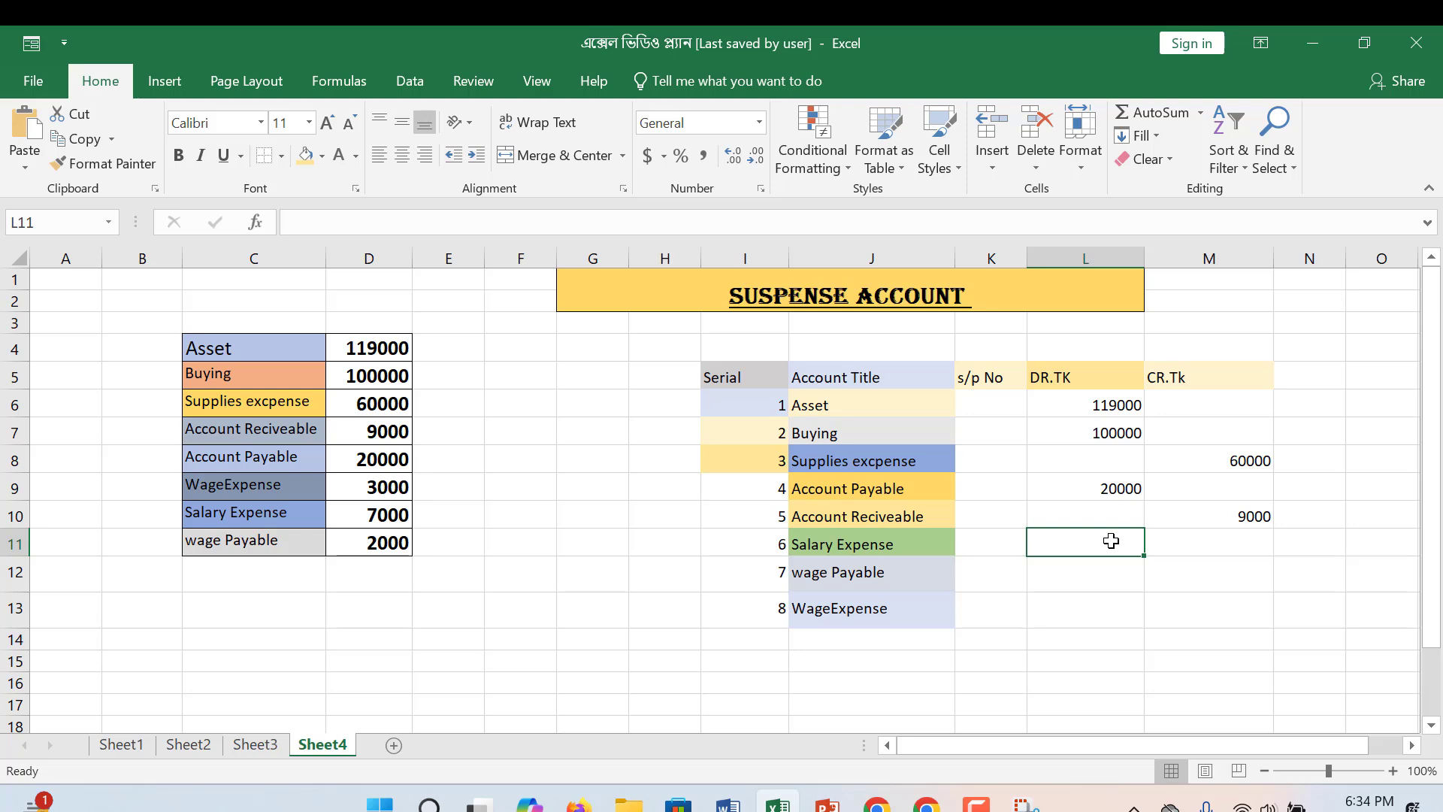
type("700")
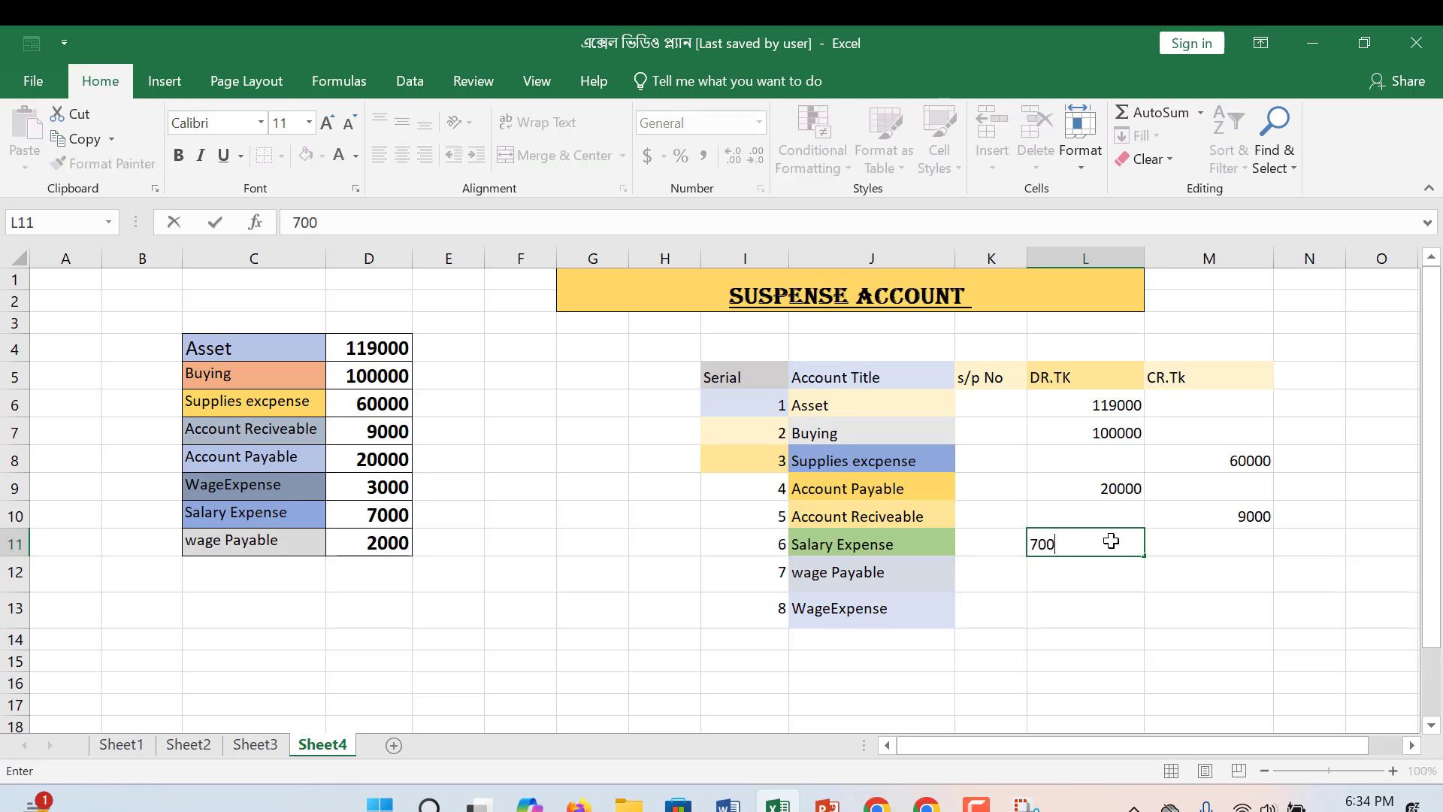
type("0")
left_click(1106, 584)
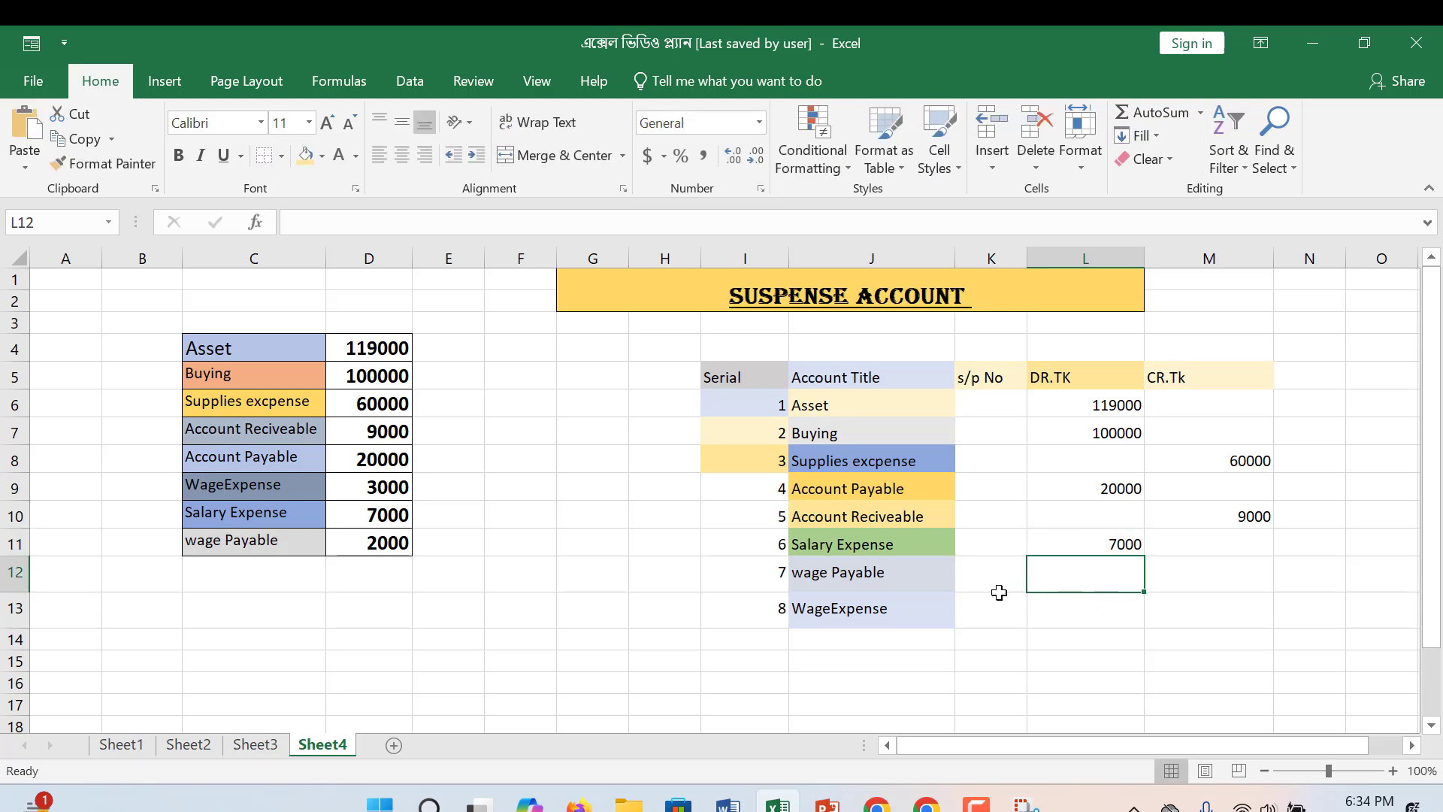
left_click(1193, 568)
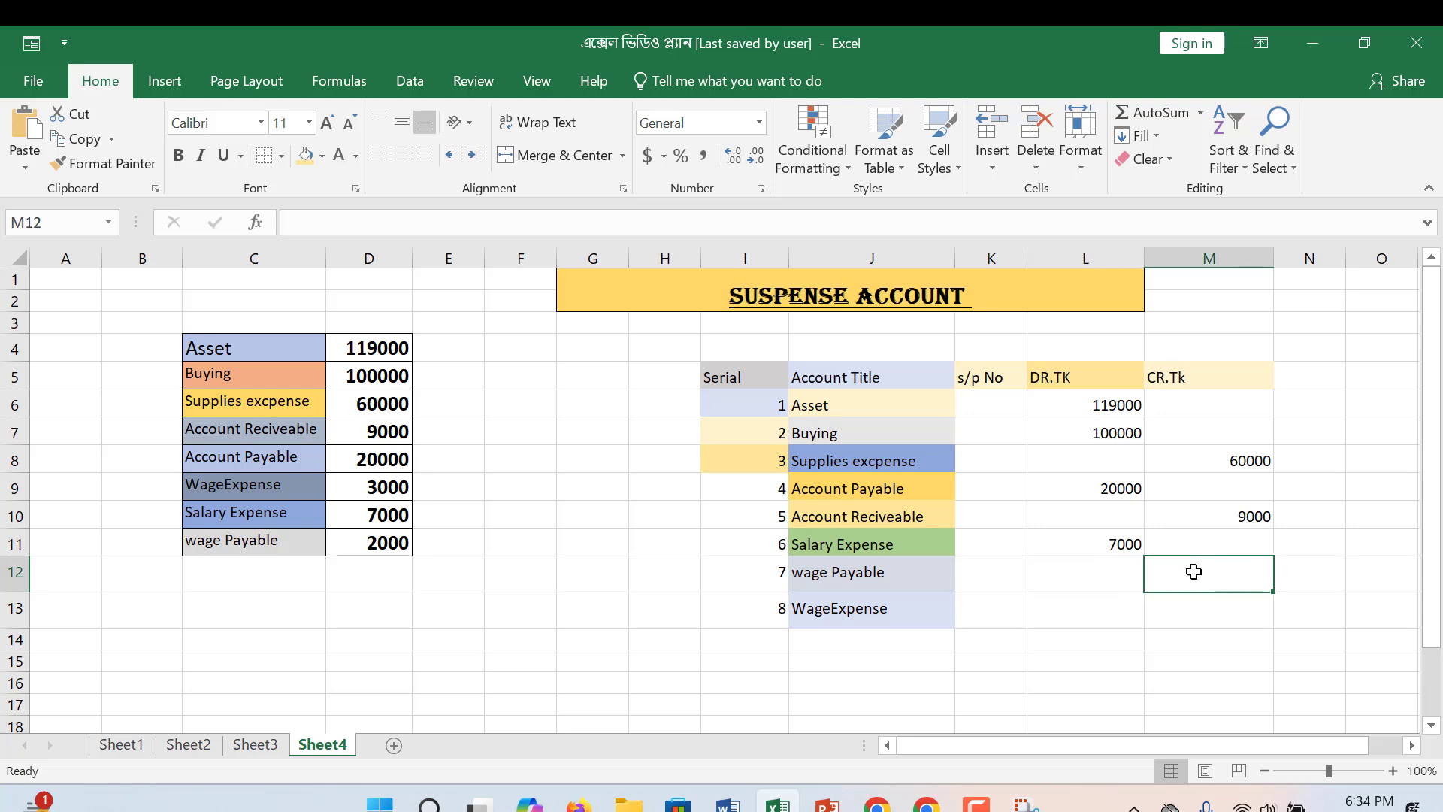
left_click(1130, 578)
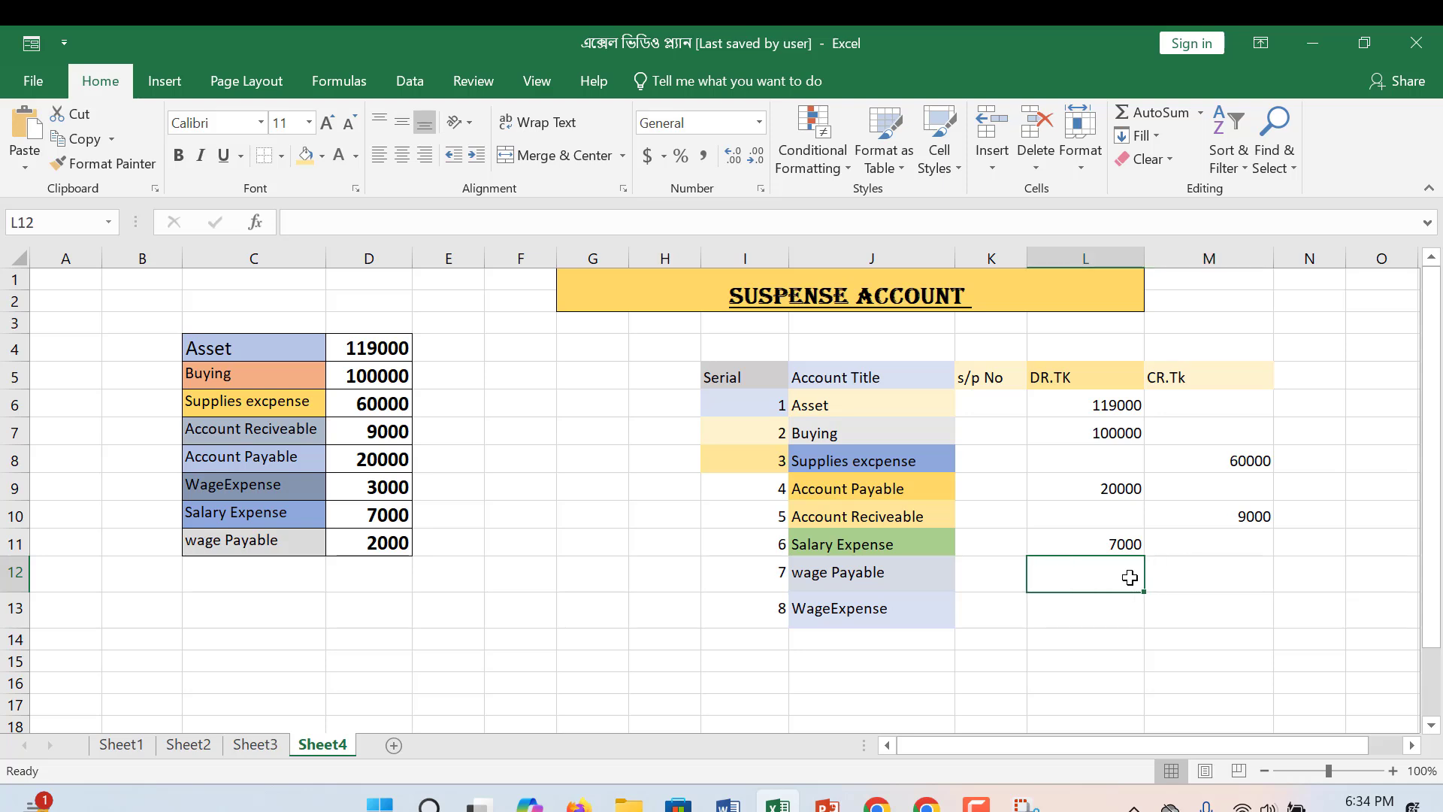
type("2000")
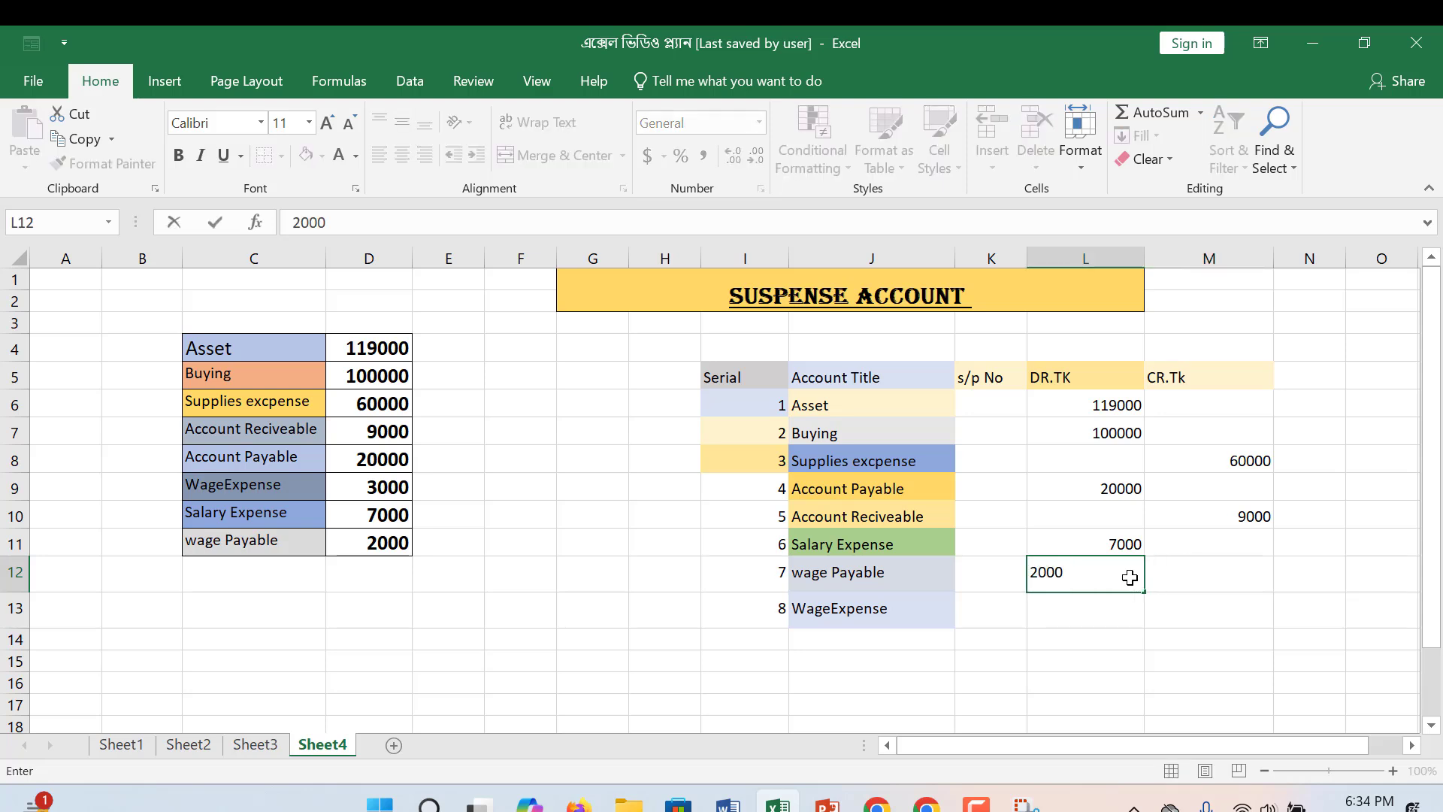
Enter 2000 as the credit amount for WageExpense in M13
left_click(1214, 616)
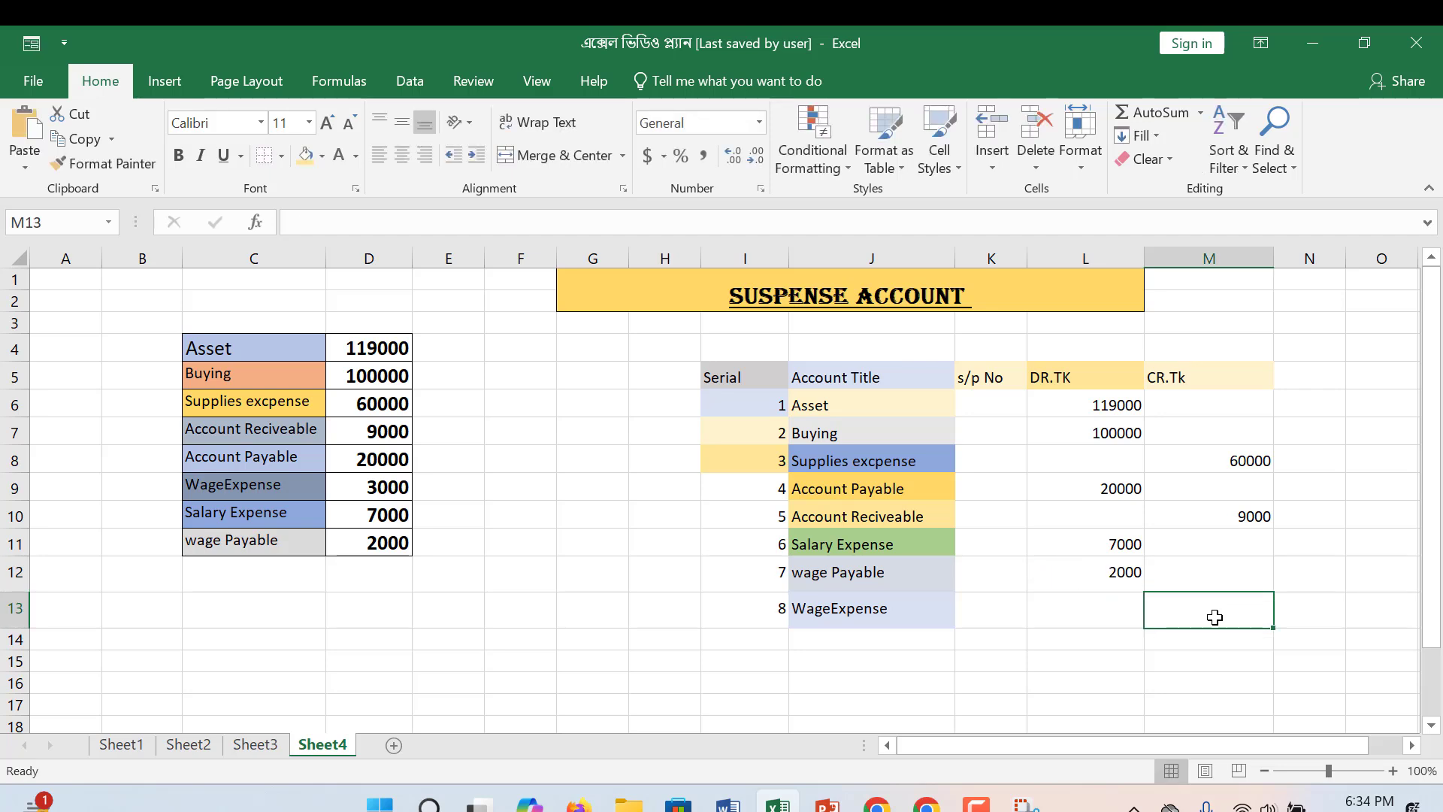
type("2000")
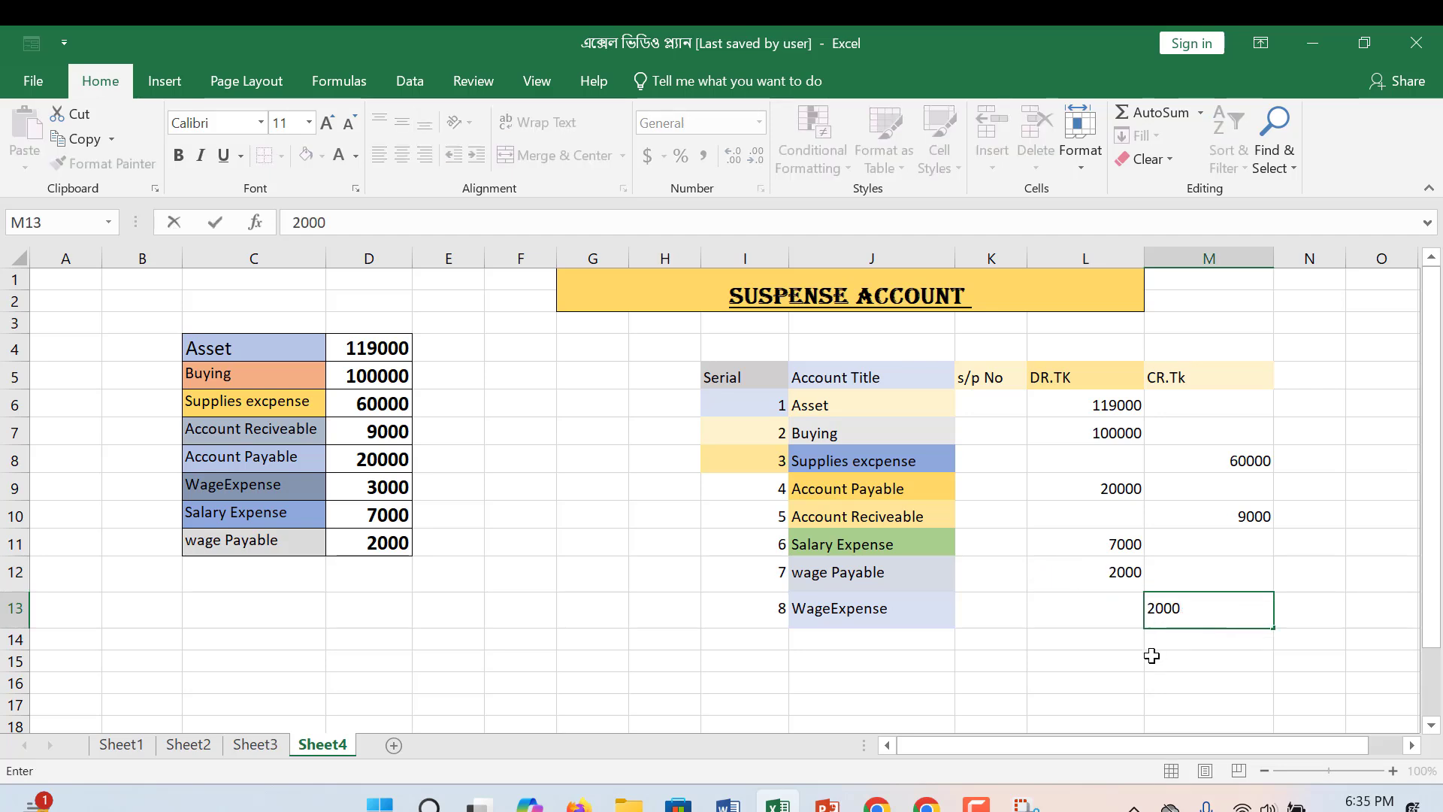
left_click(1092, 665)
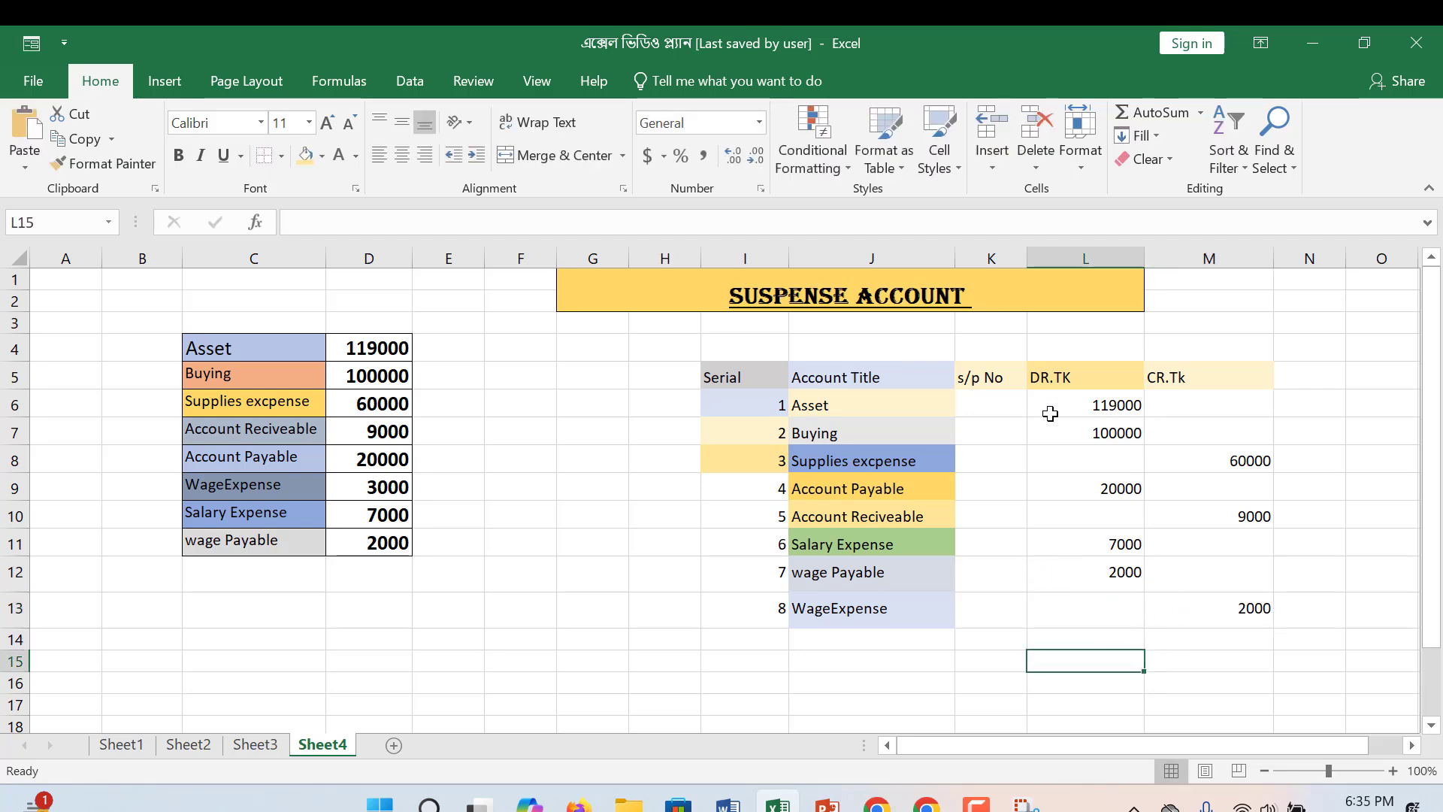
left_click(1086, 415)
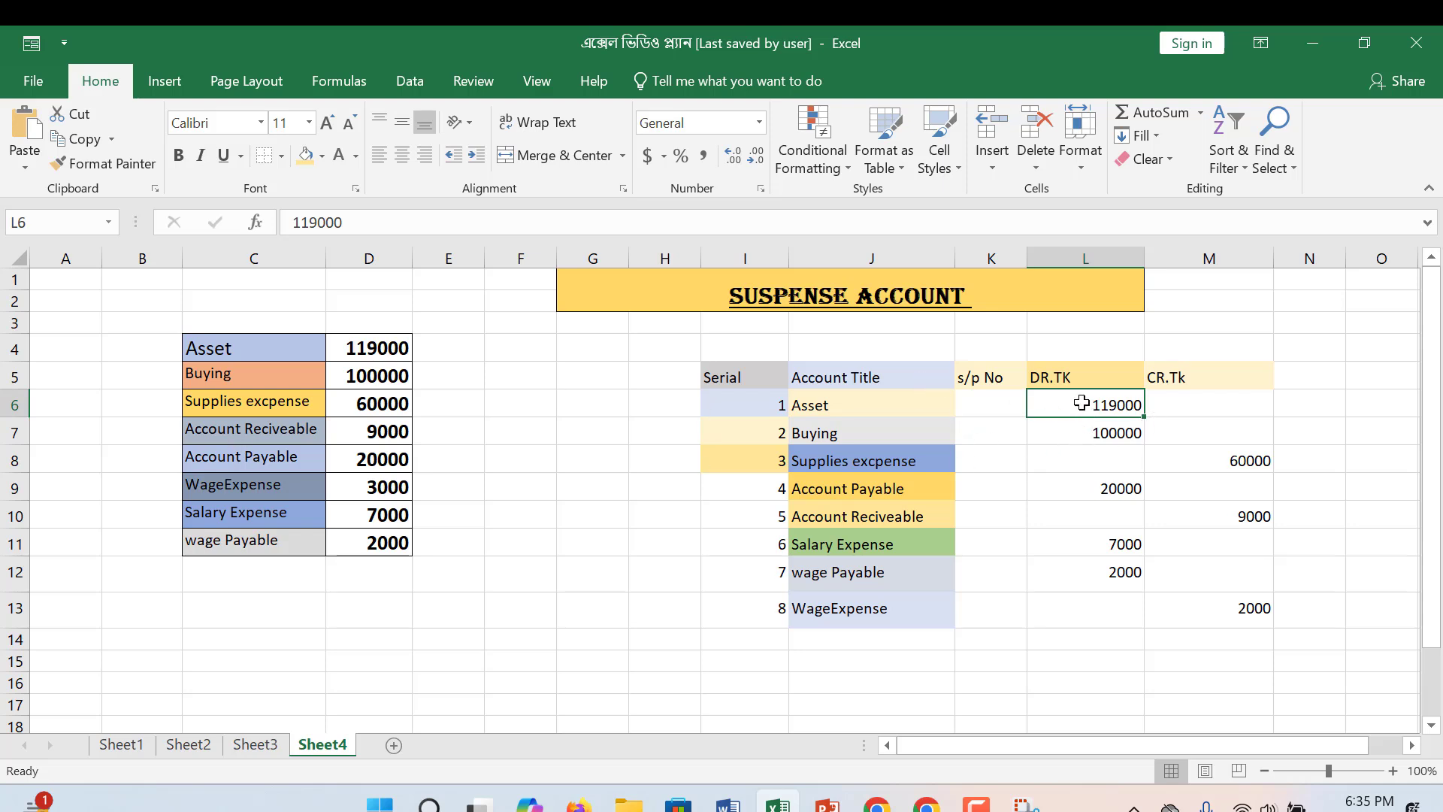
Fill serial cell I9 with light blue-gray and serial cell I10 with pale gold
left_click(748, 490)
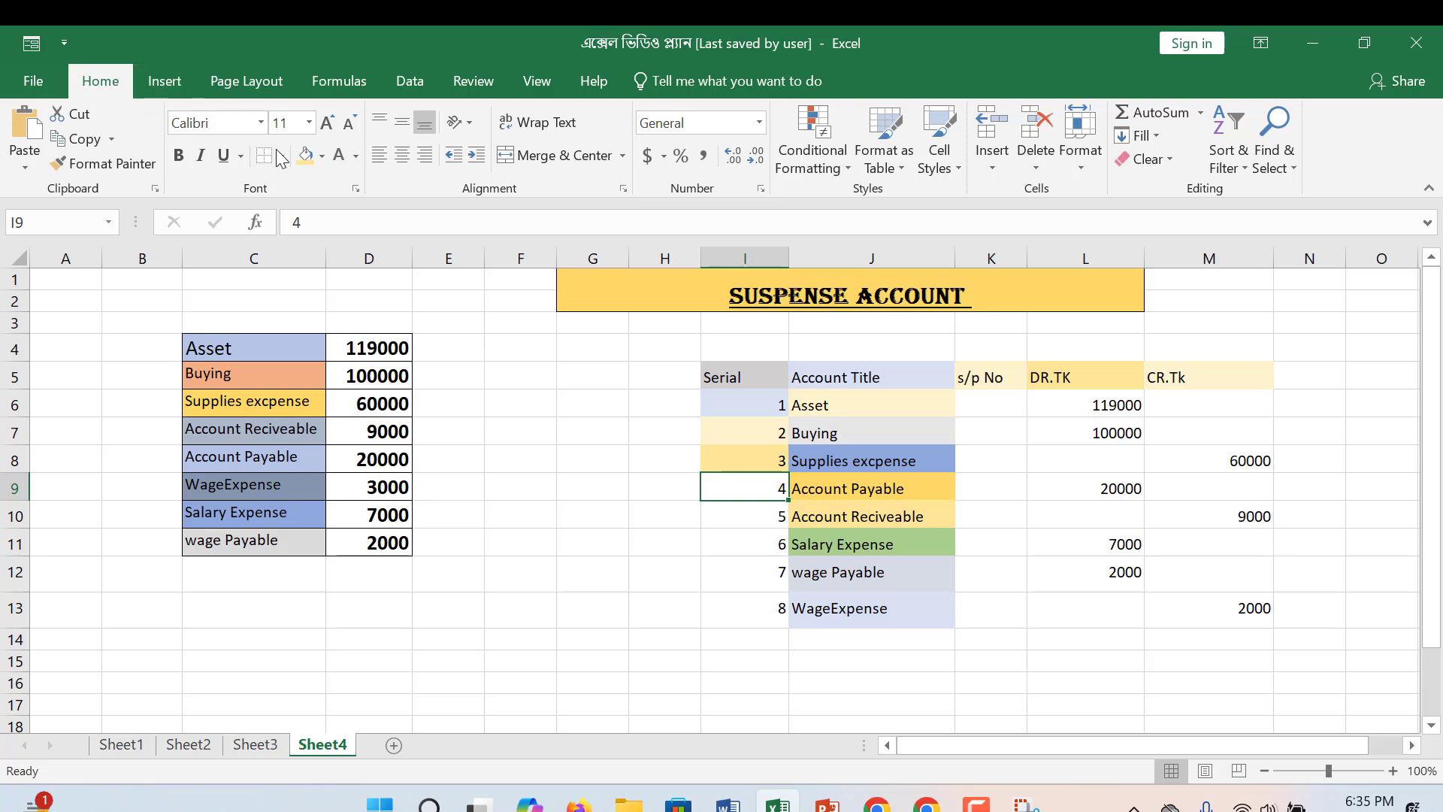
left_click(322, 156)
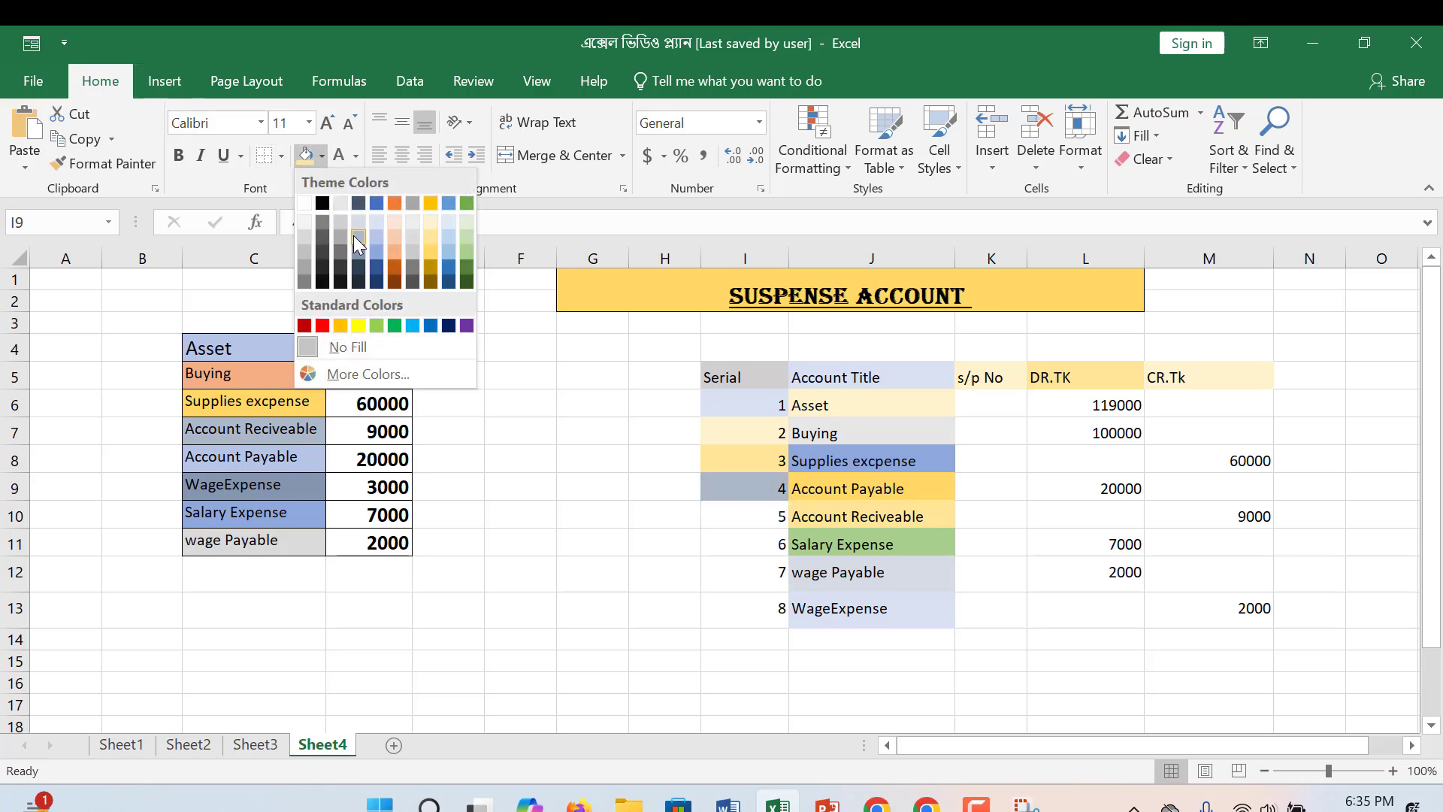
left_click(353, 236)
left_click(766, 517)
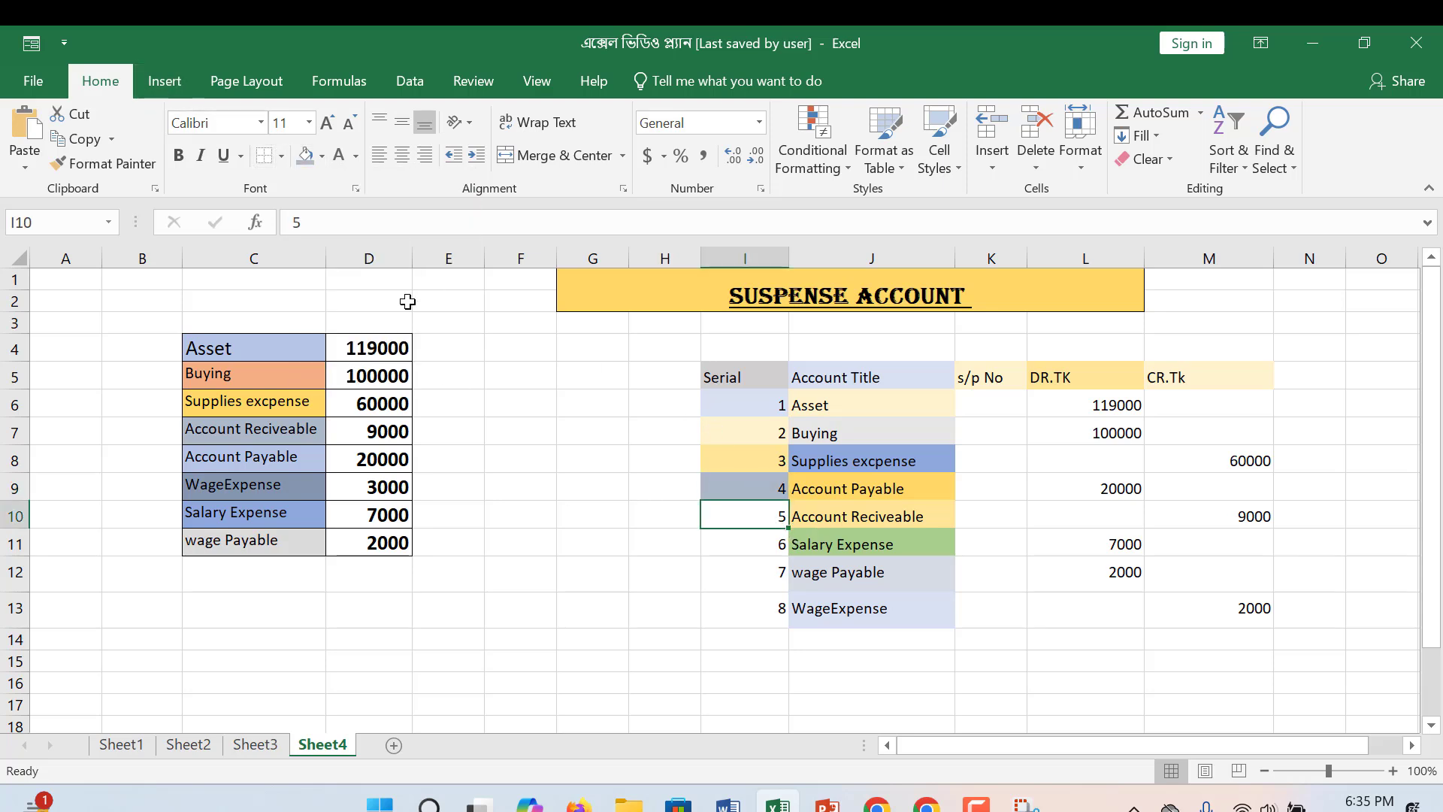
left_click(325, 159)
left_click(362, 234)
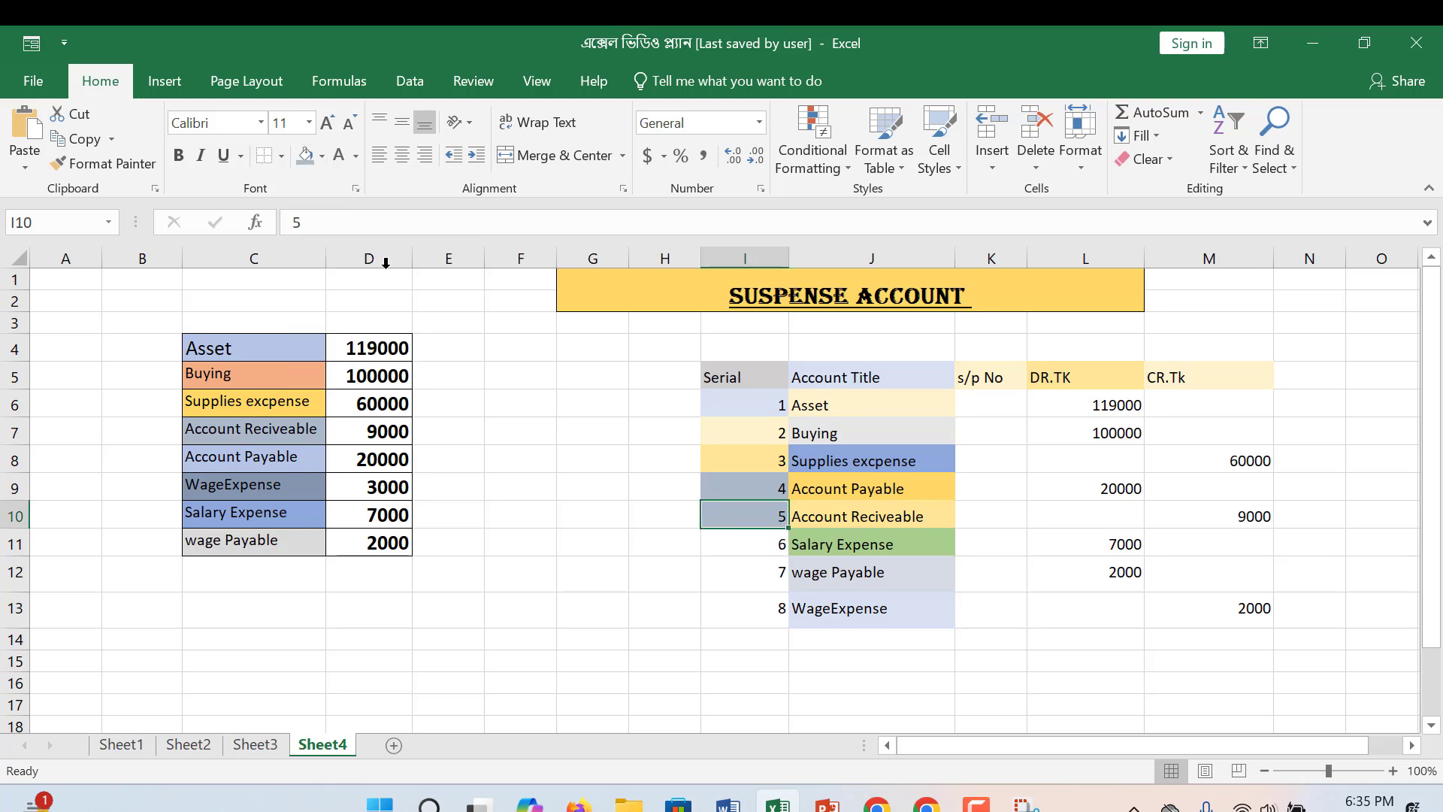
left_click(322, 157)
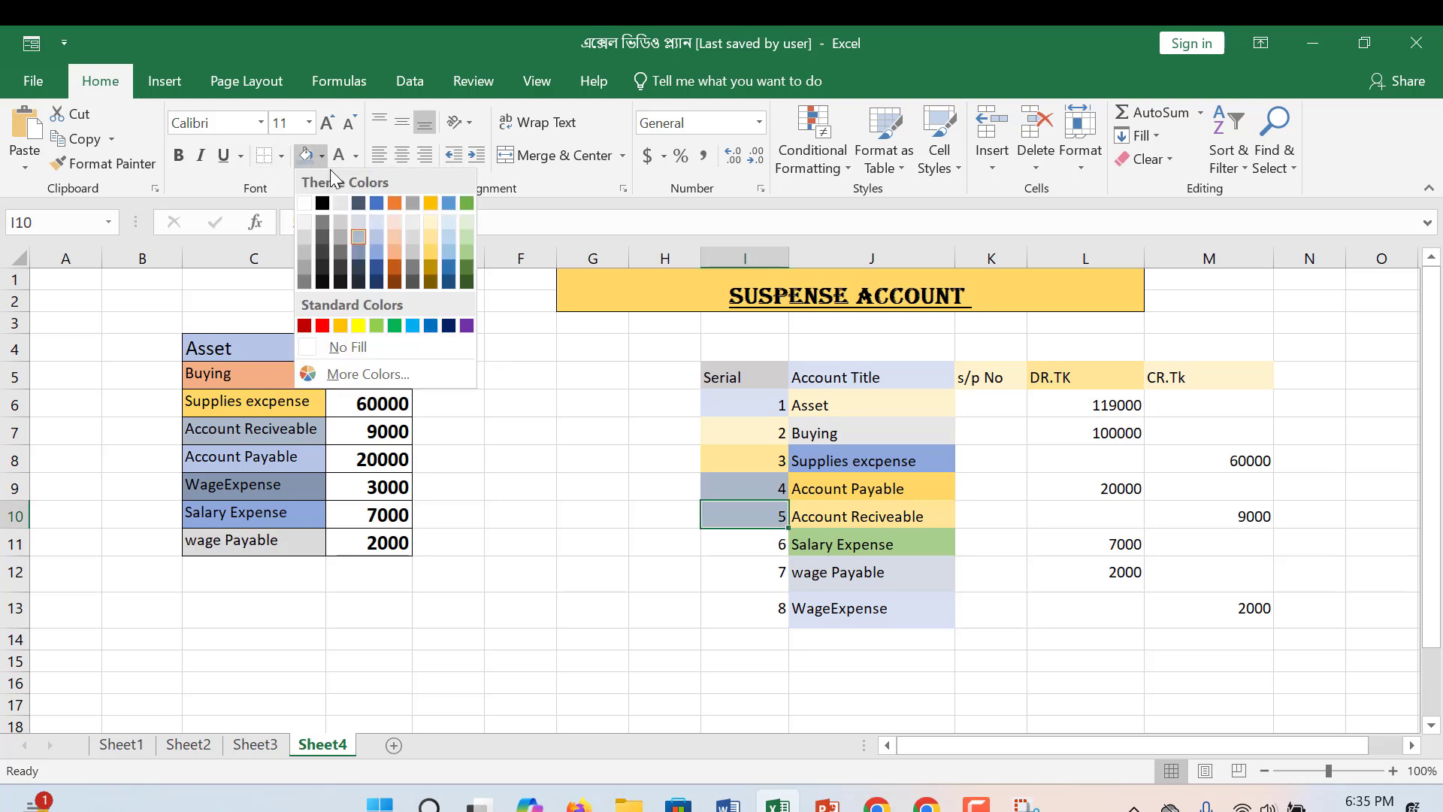
left_click(430, 223)
Fill serial cell I11 with medium gray and serial cell I12 with light blue-gray
left_click(734, 541)
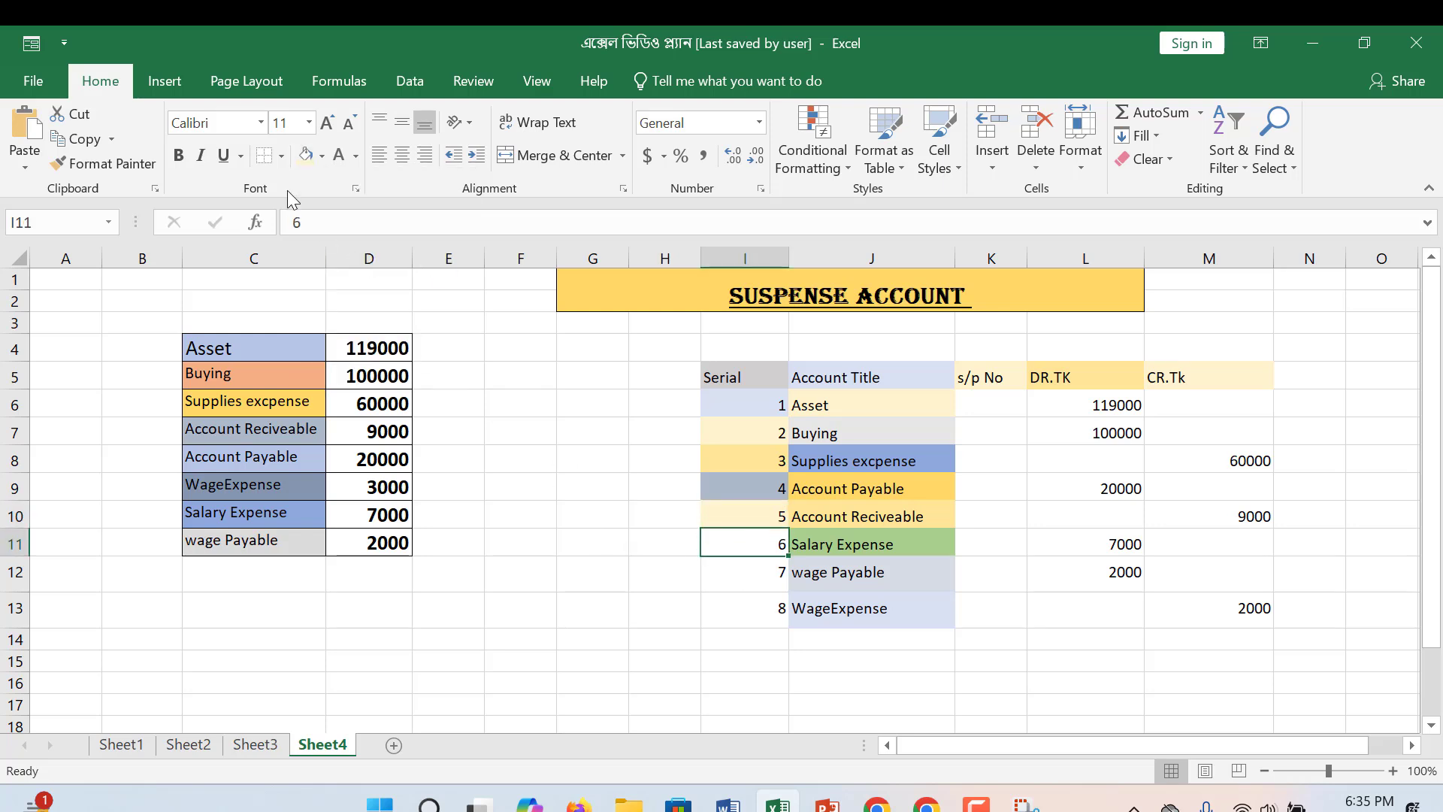
left_click(323, 165)
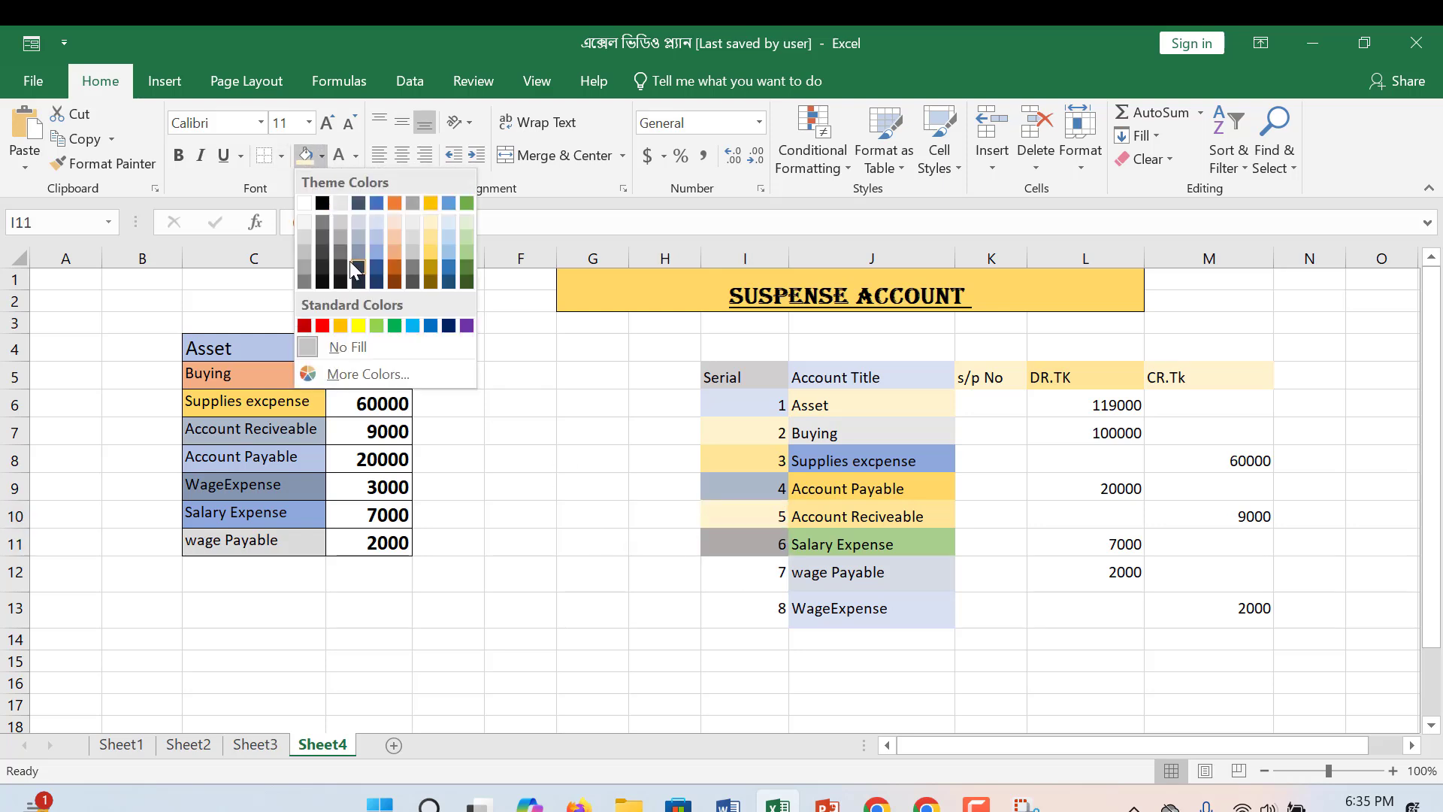
left_click(339, 237)
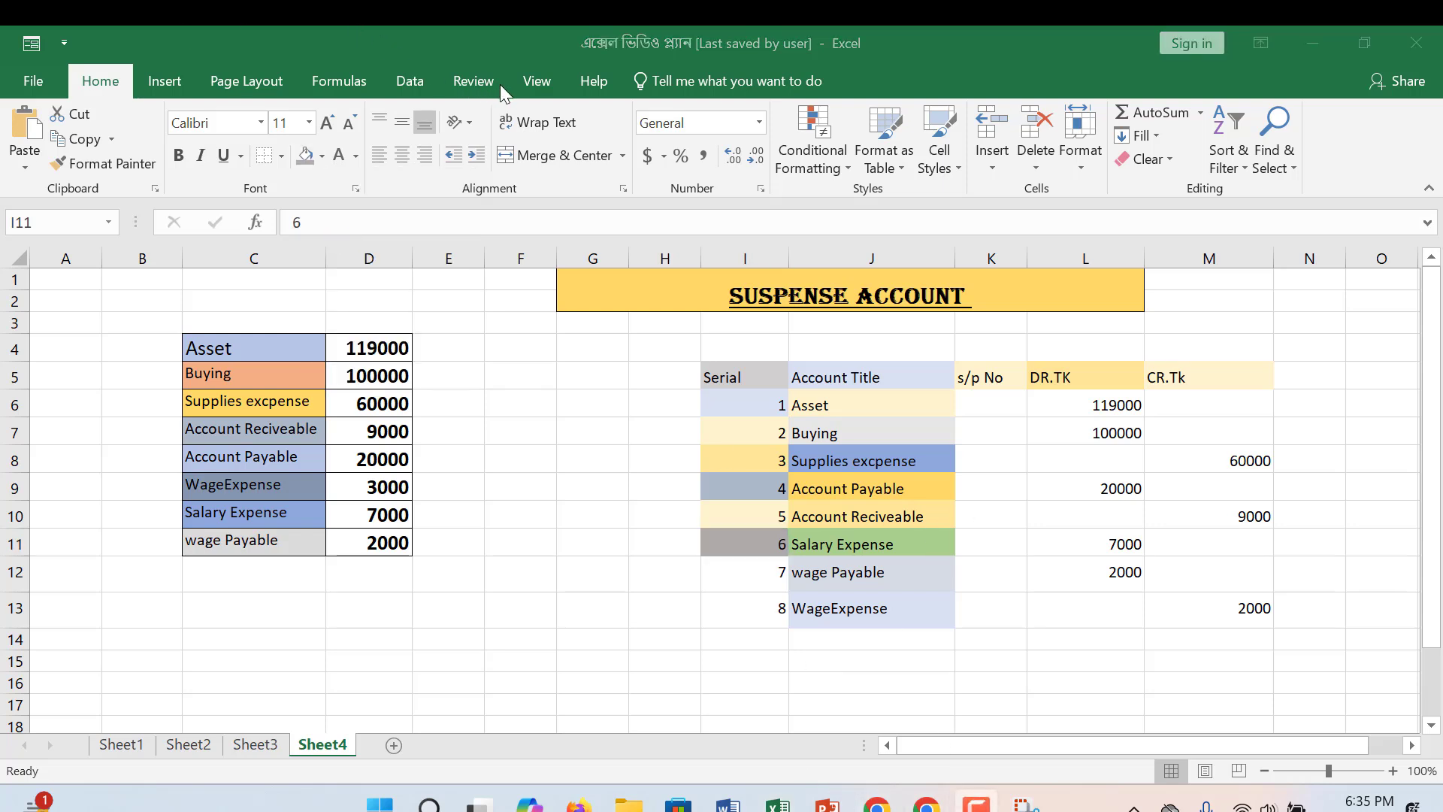
left_click(772, 576)
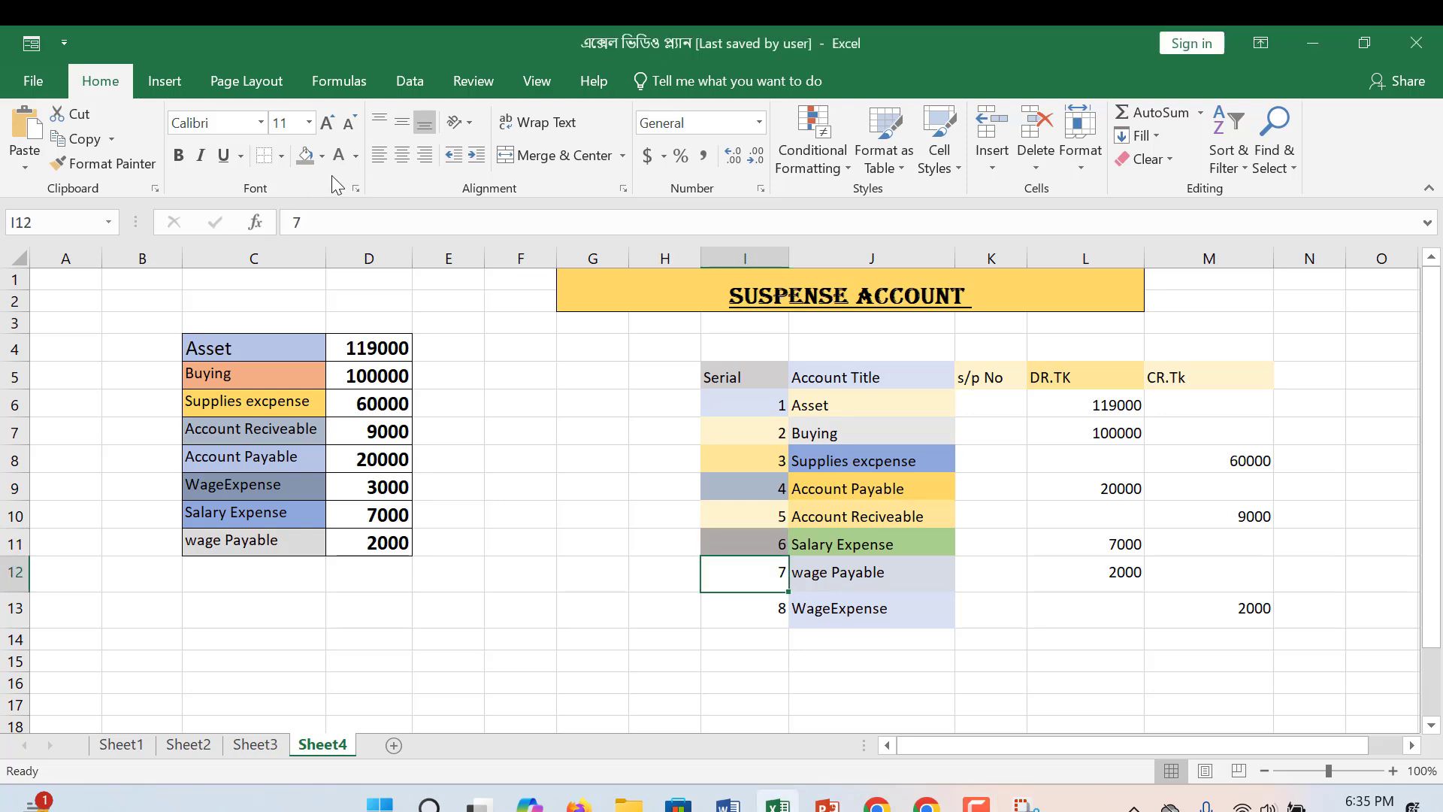
left_click(322, 156)
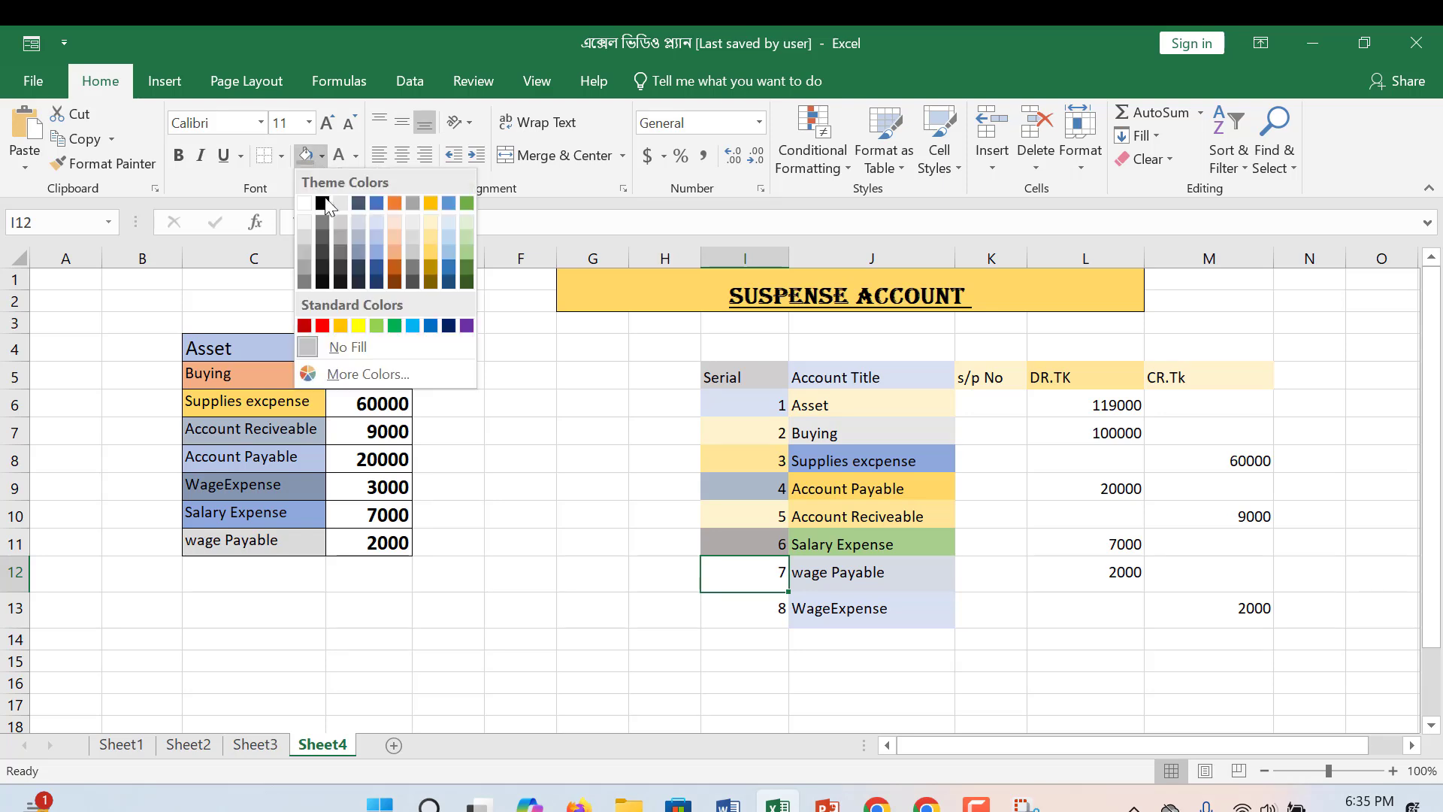
left_click(363, 232)
Fill serial cell I13 with gold
left_click(772, 605)
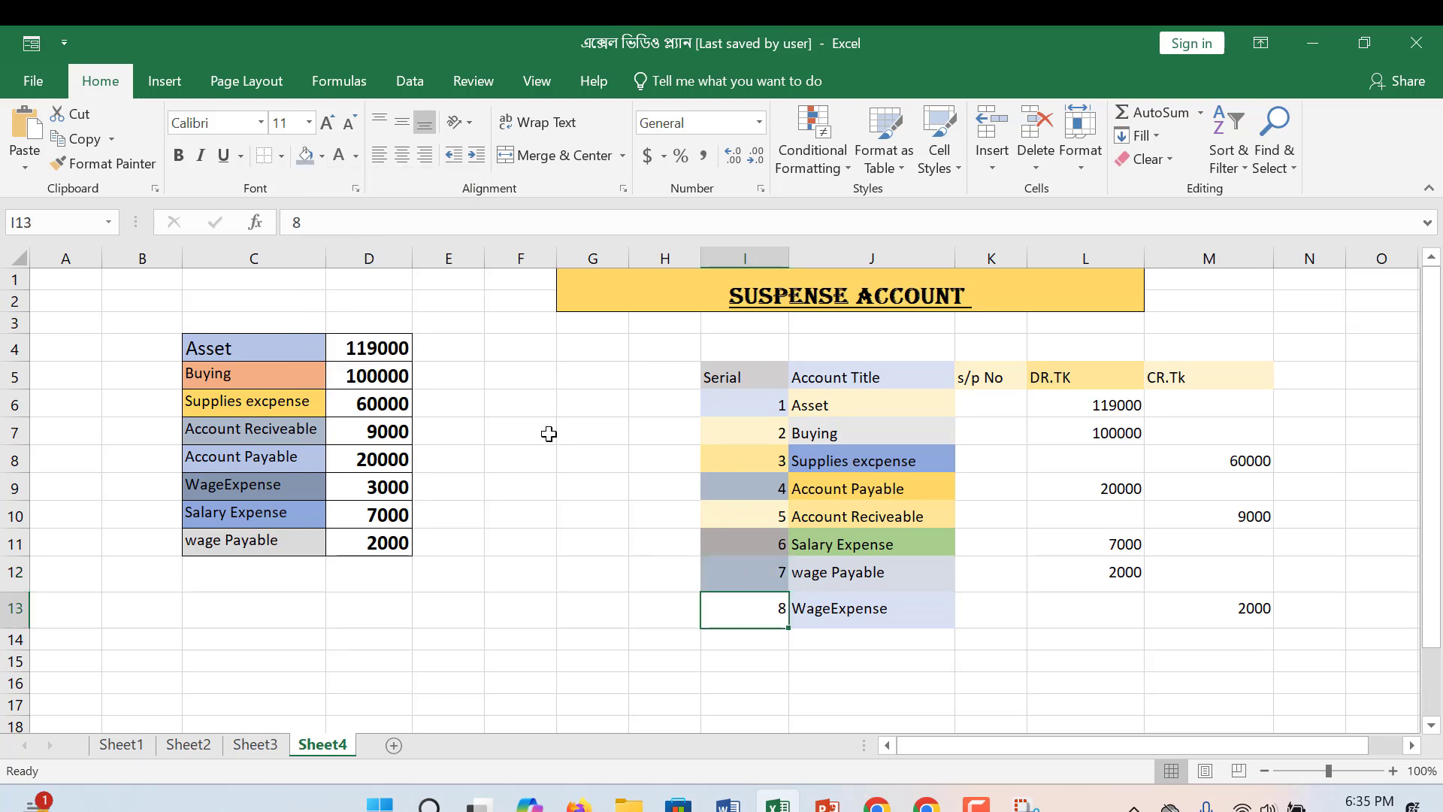
left_click(322, 158)
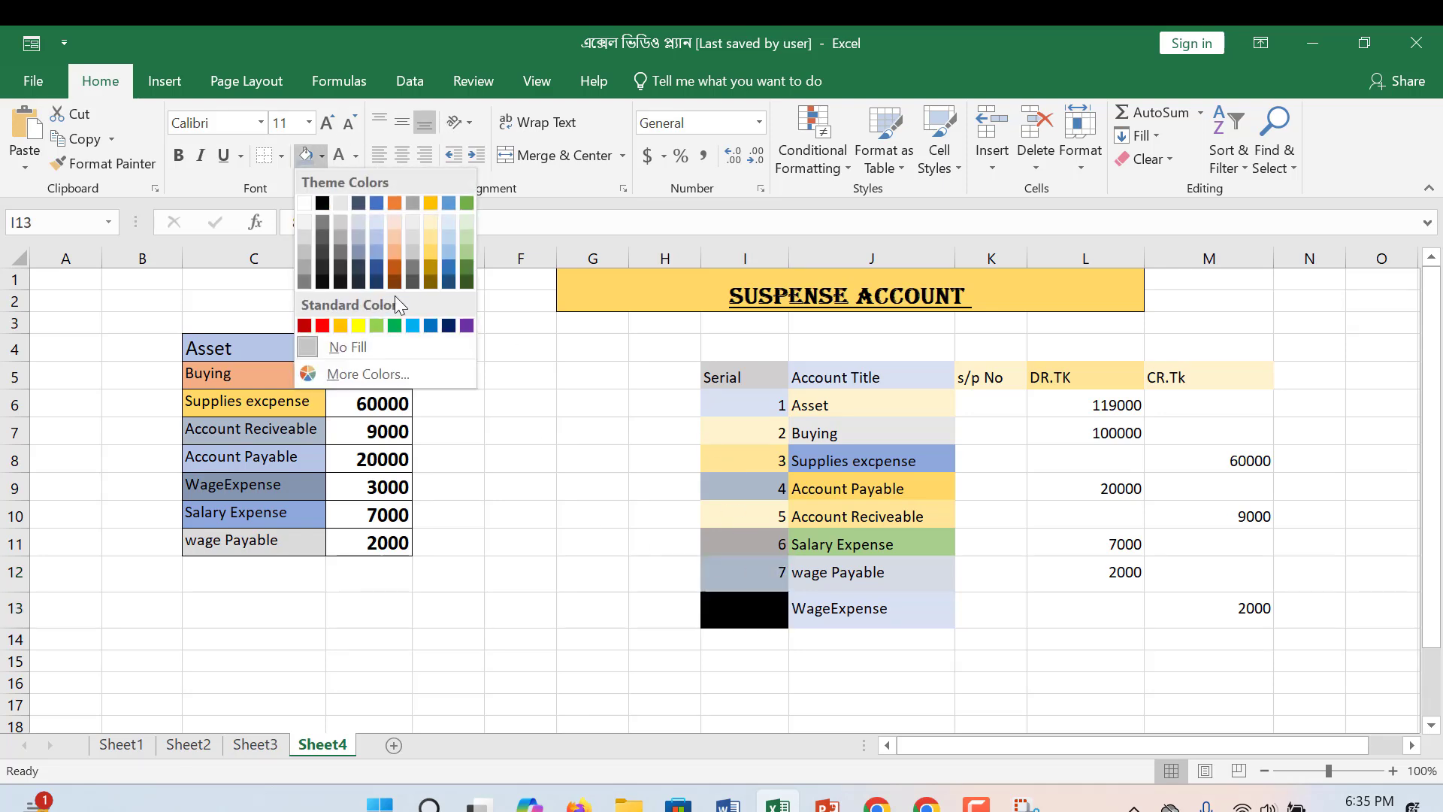
left_click(434, 249)
Total the debit amounts in L14 with the formula =sum(L6:L12)
left_click(1121, 636)
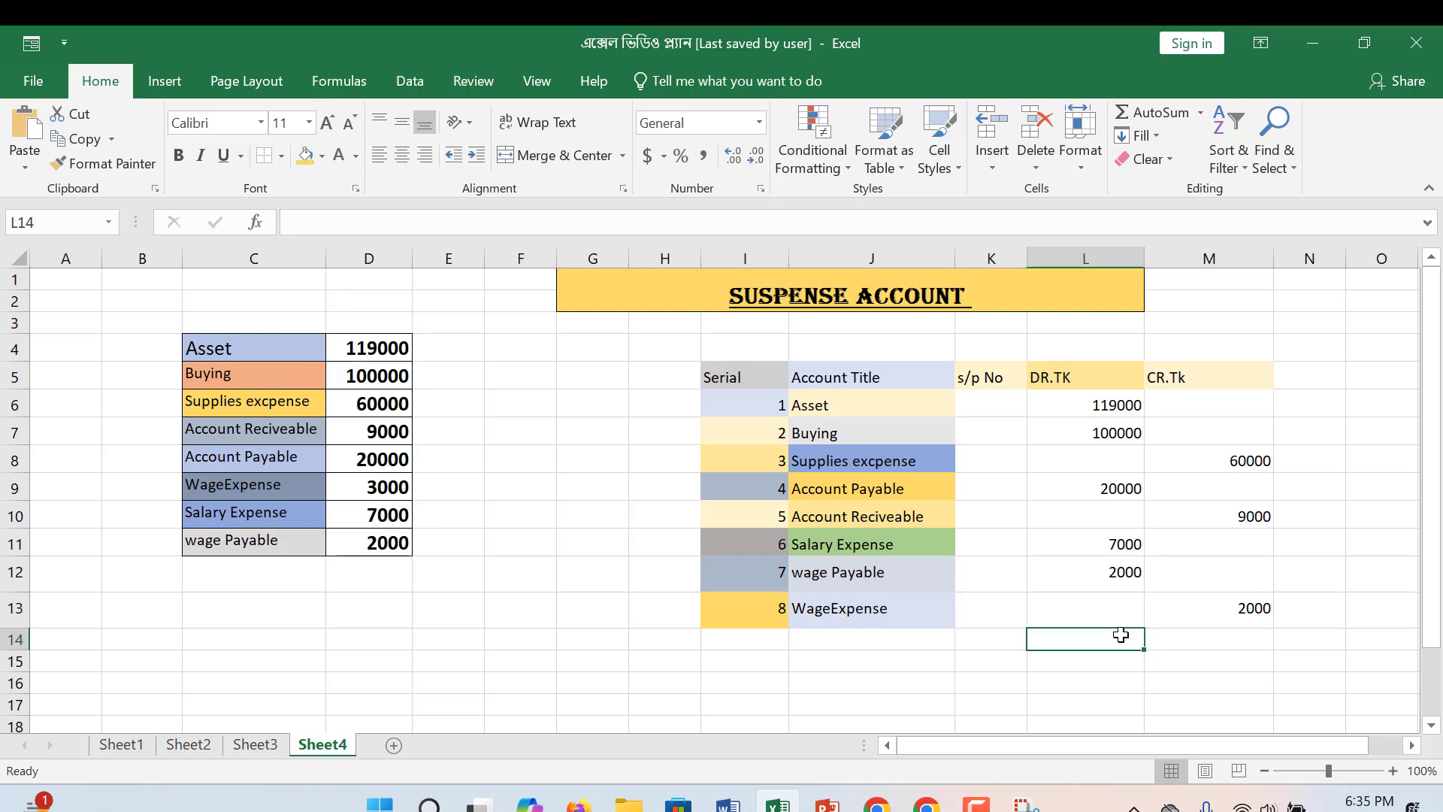
type("=du")
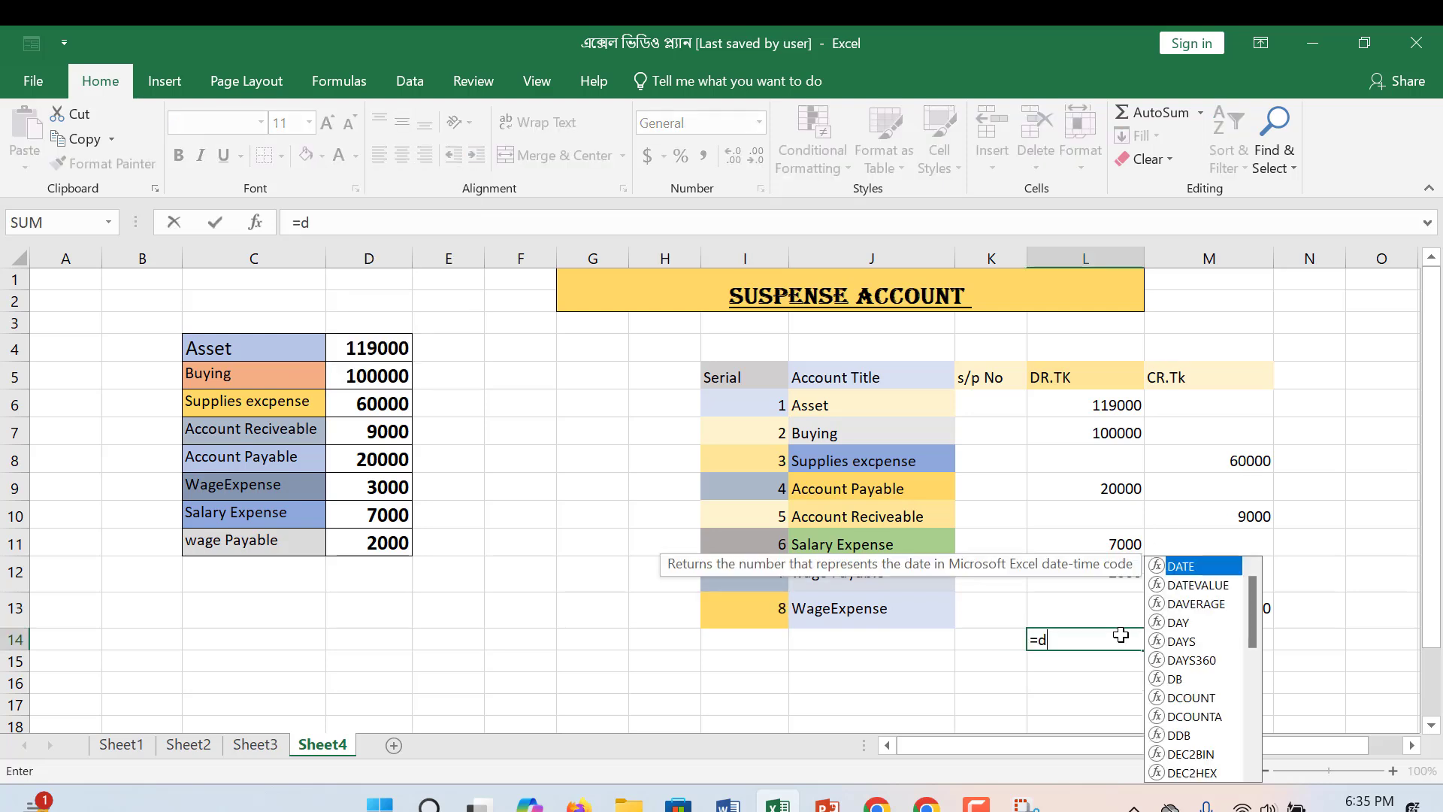
key("BackSpace")
key("BackSpace")
type("s")
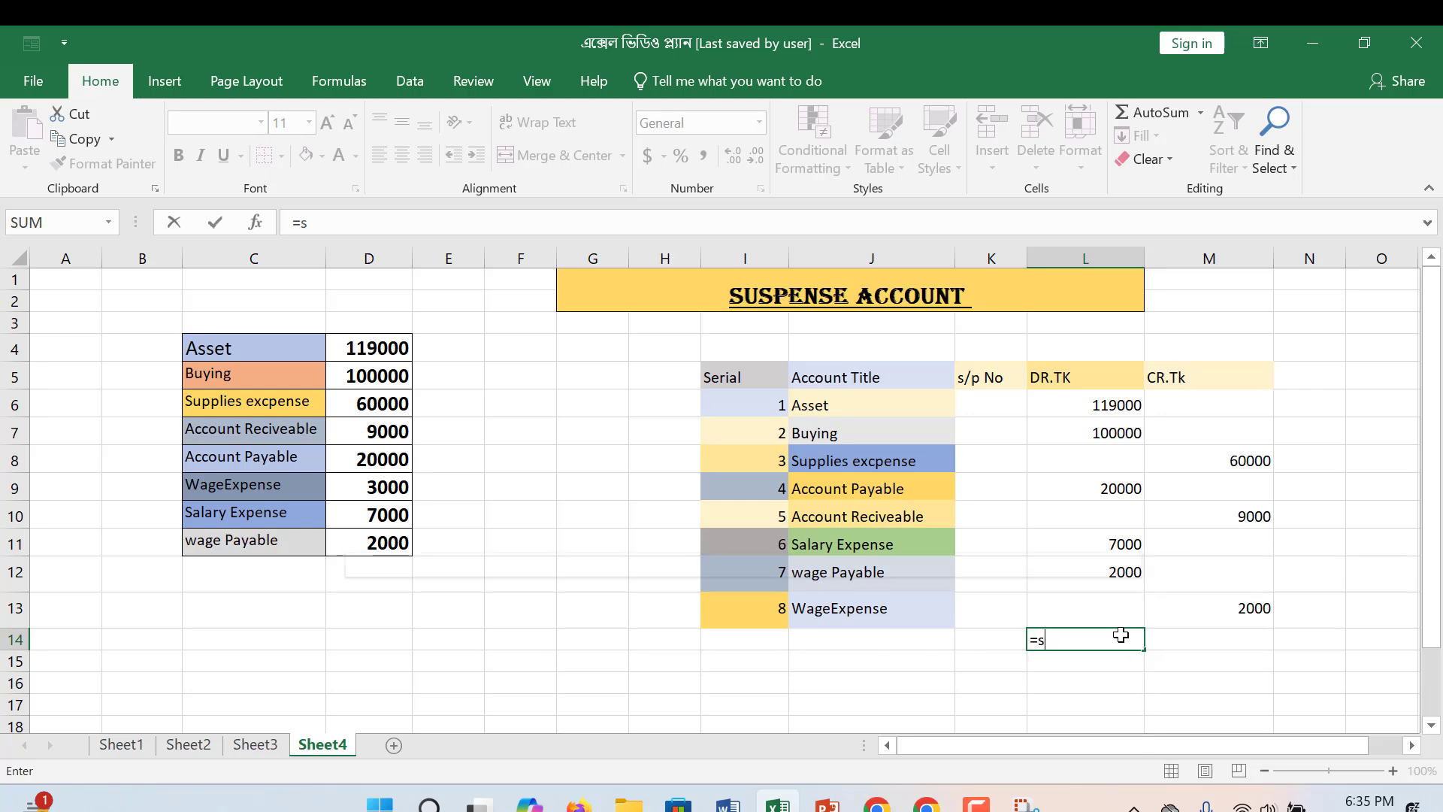
type("um(")
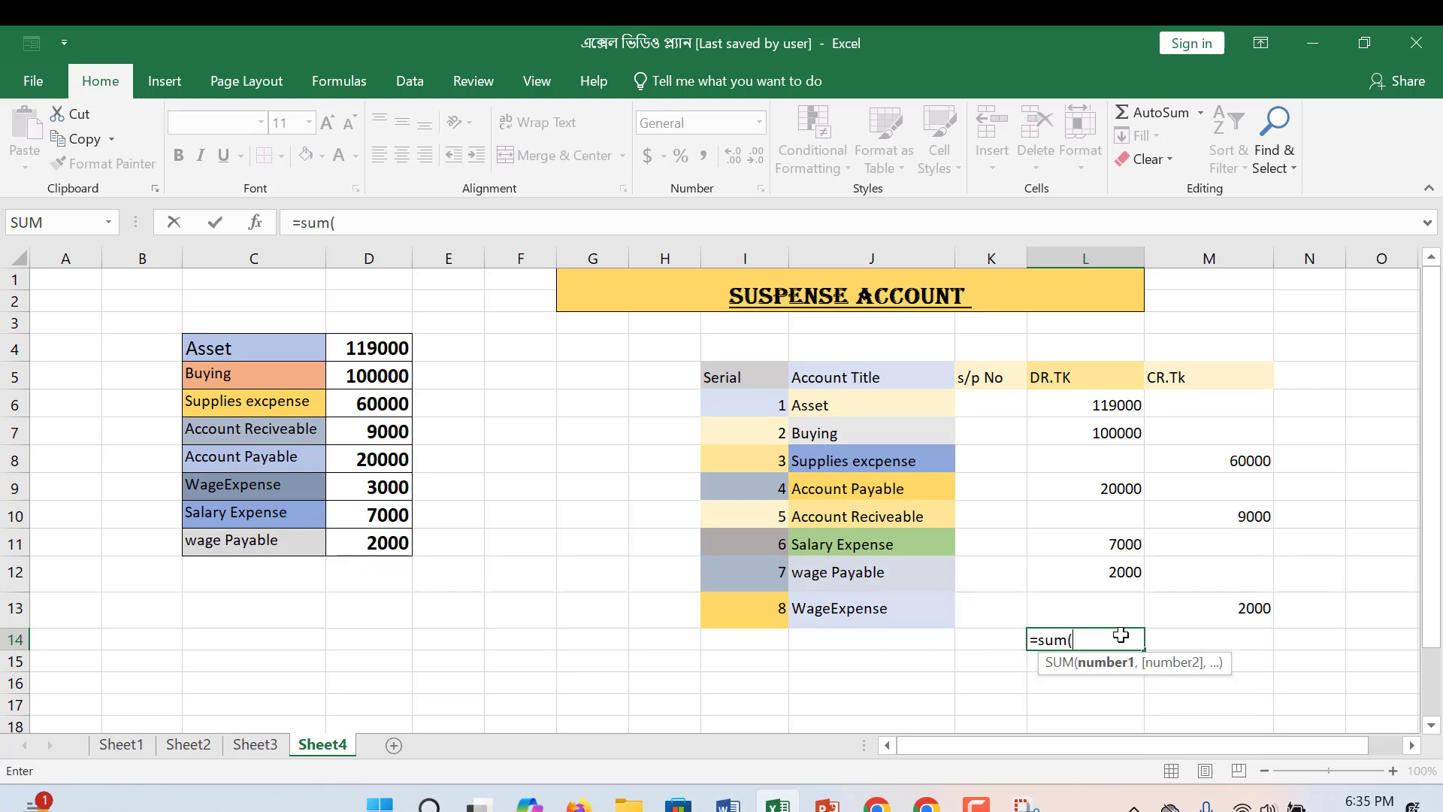
left_click_drag(1108, 406, 1096, 576)
type(")")
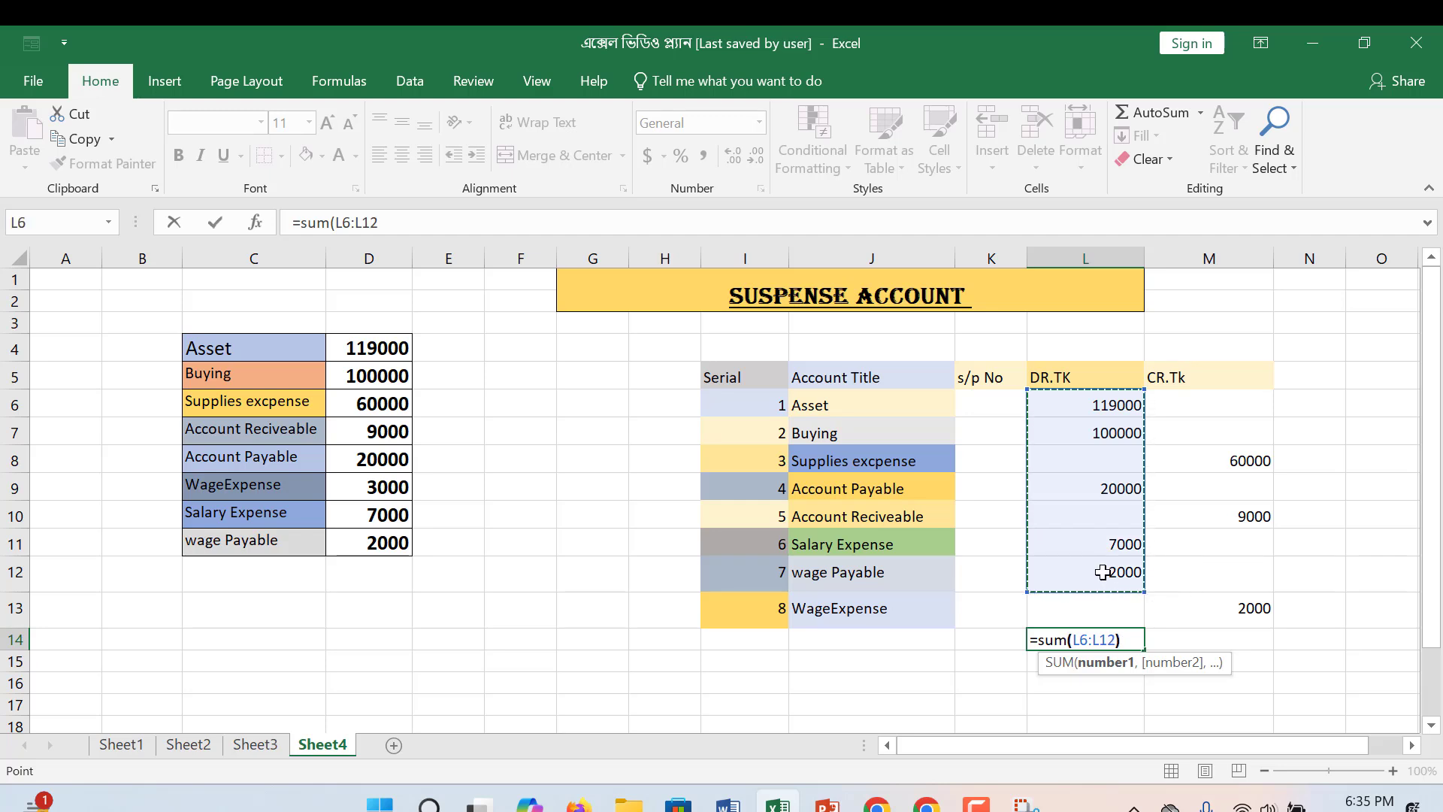
key("Return")
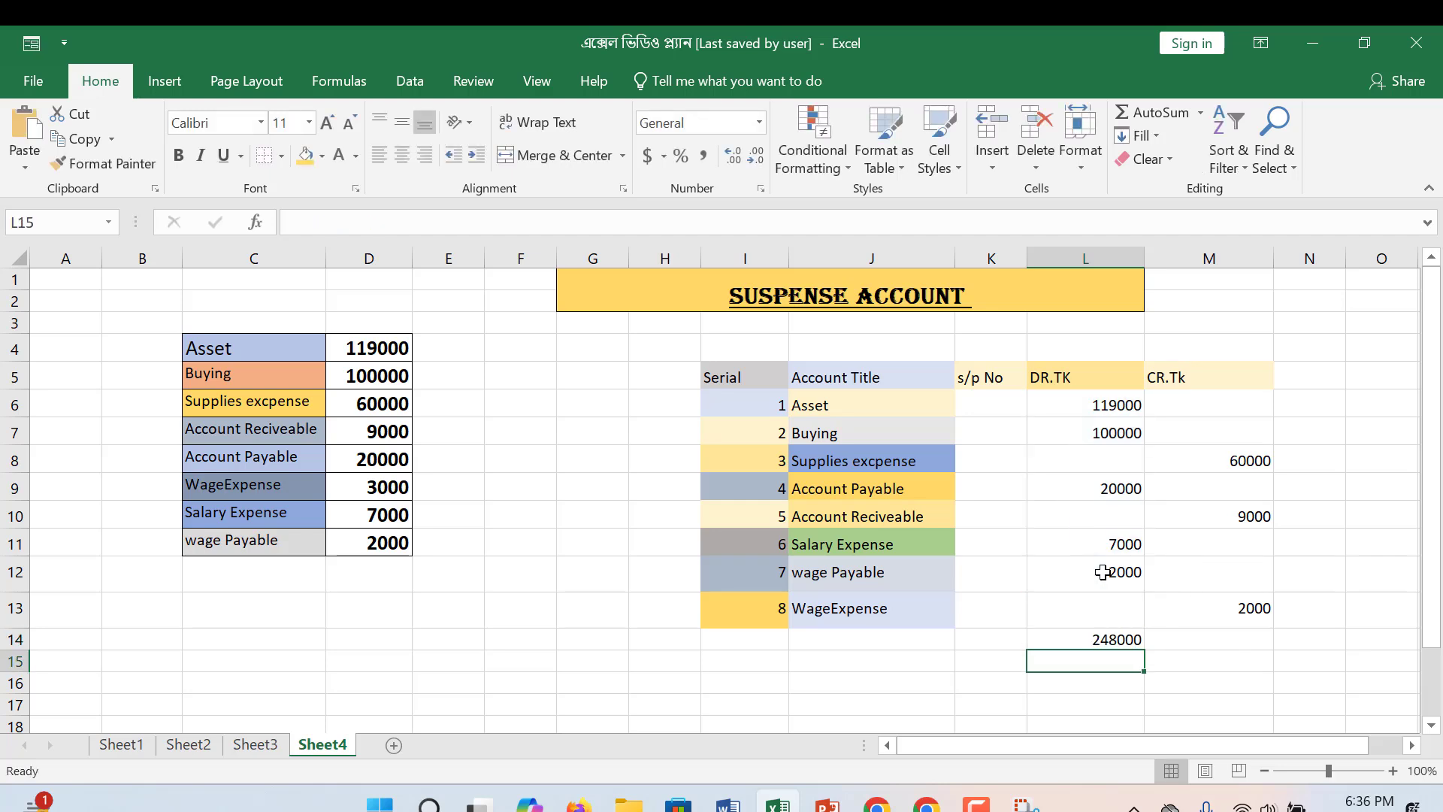
Total the credit amounts in M14 with the formula =sum(M8:M13)
left_click(1247, 641)
type("=")
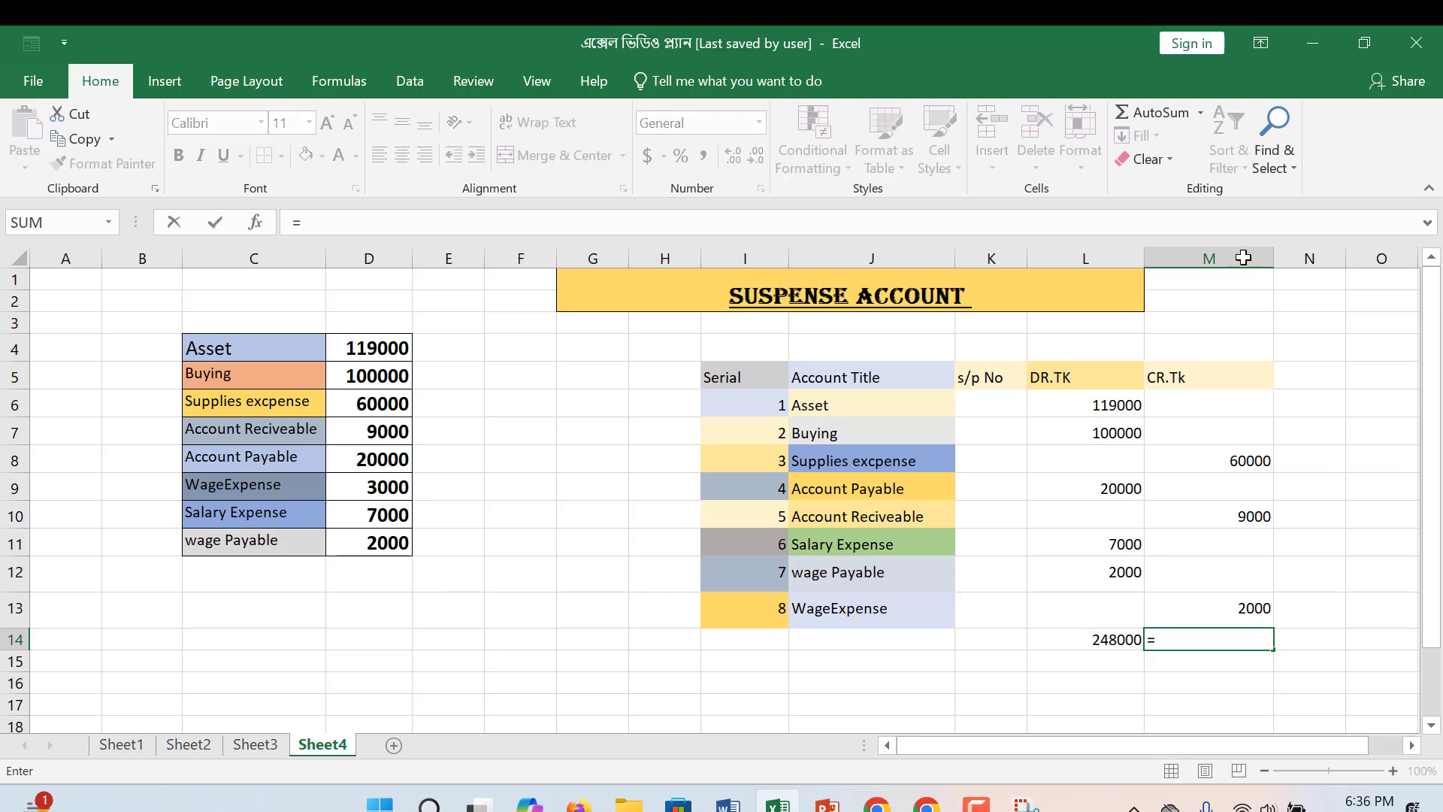
left_click_drag(1270, 463, 1247, 606)
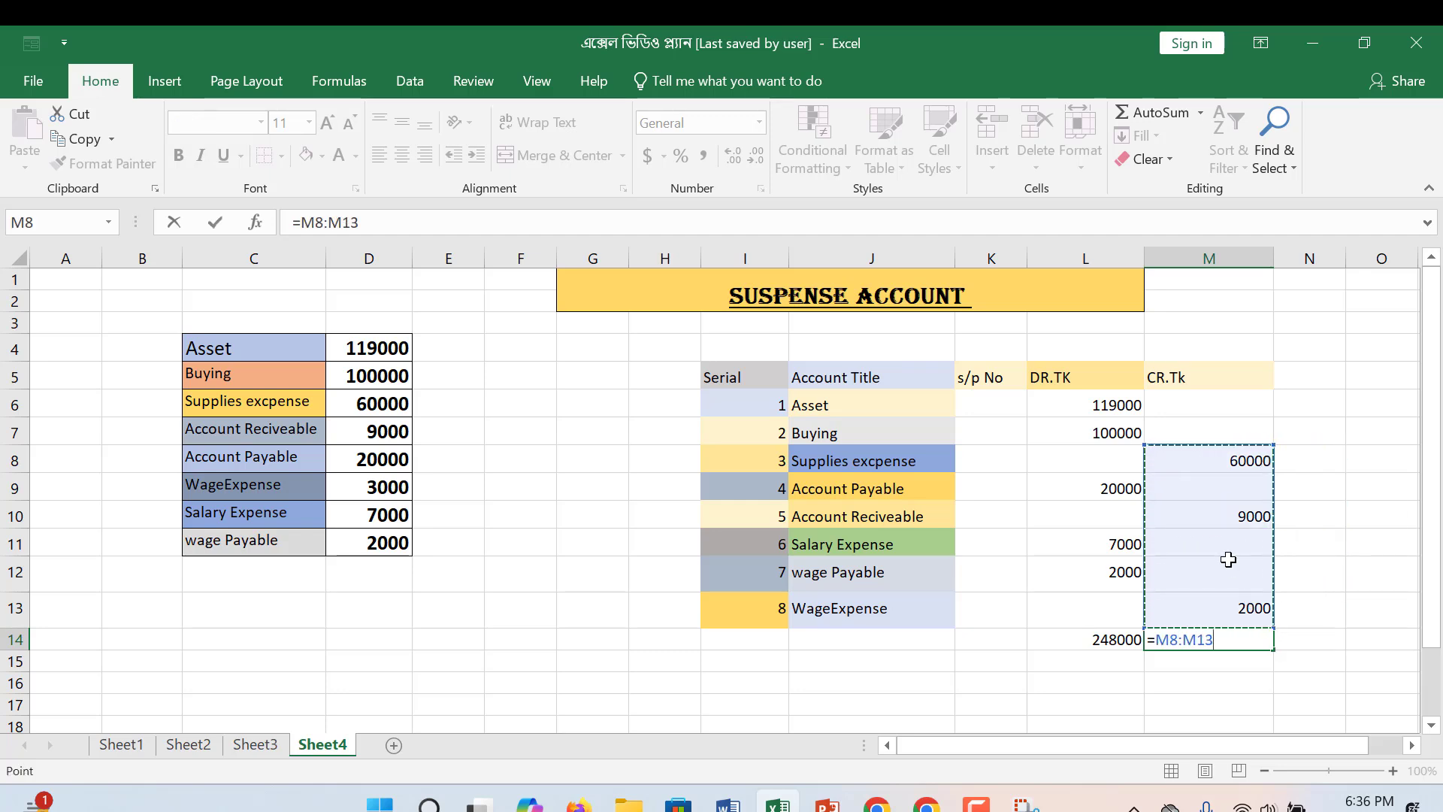
key("Return")
left_click(1196, 639)
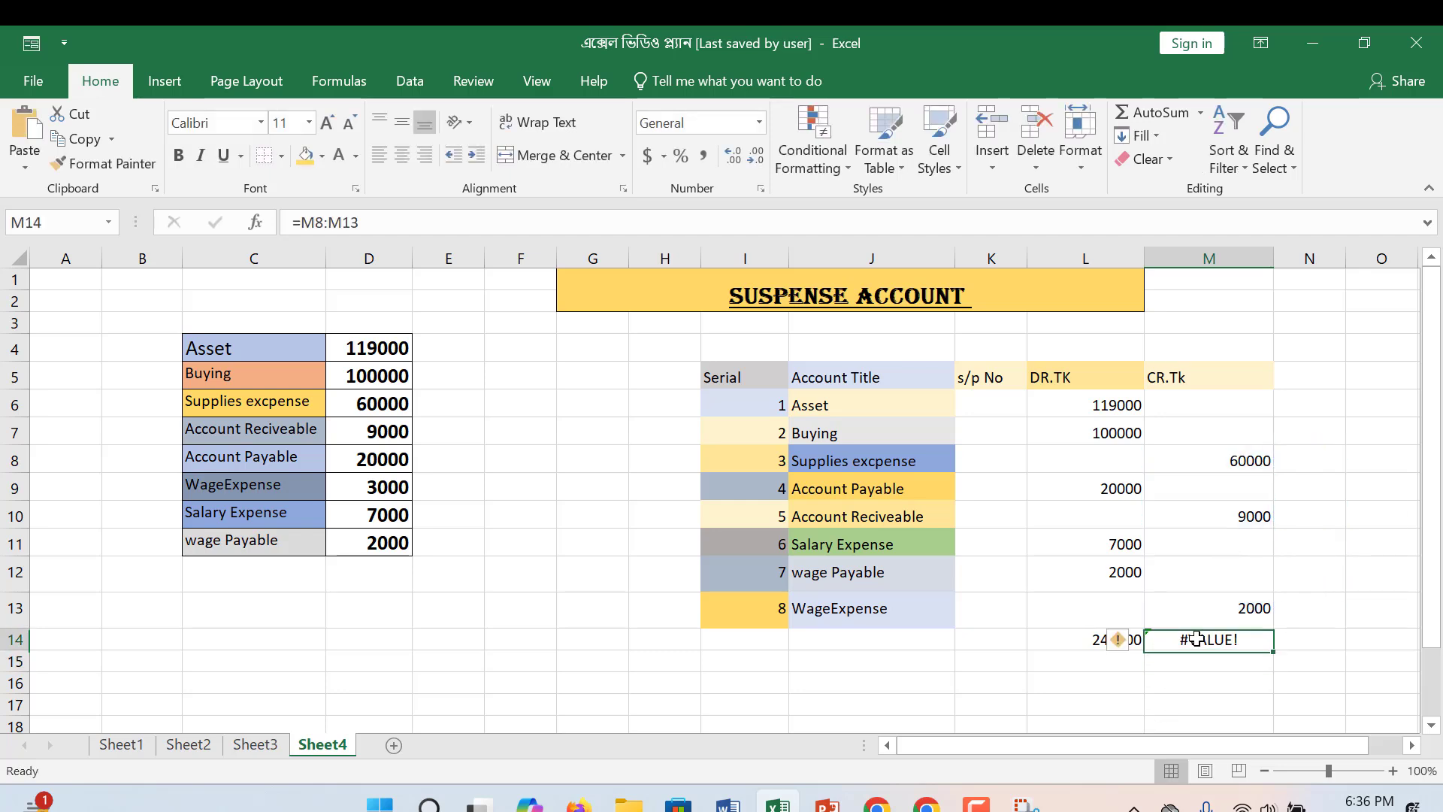
double_click(1196, 639)
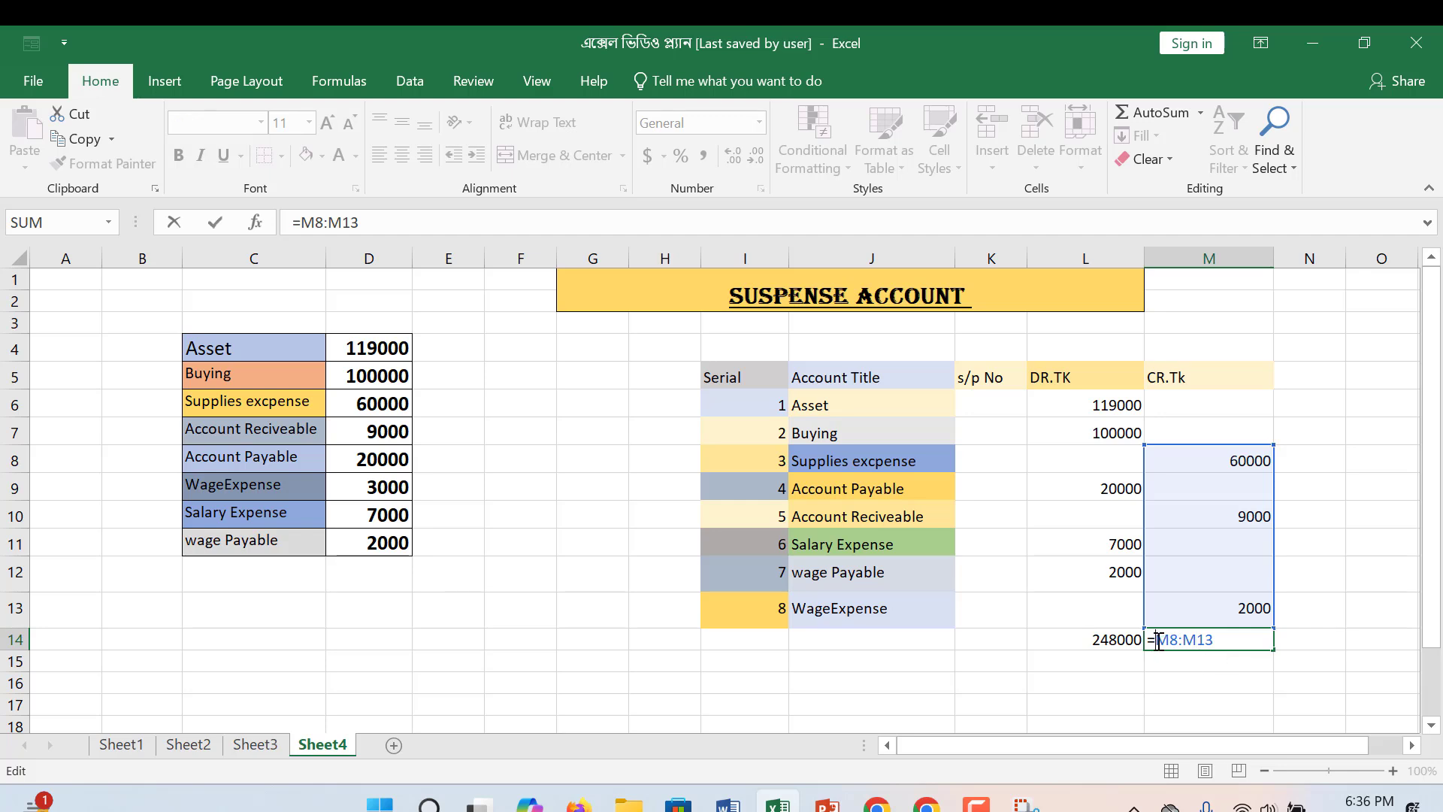
type("sum")
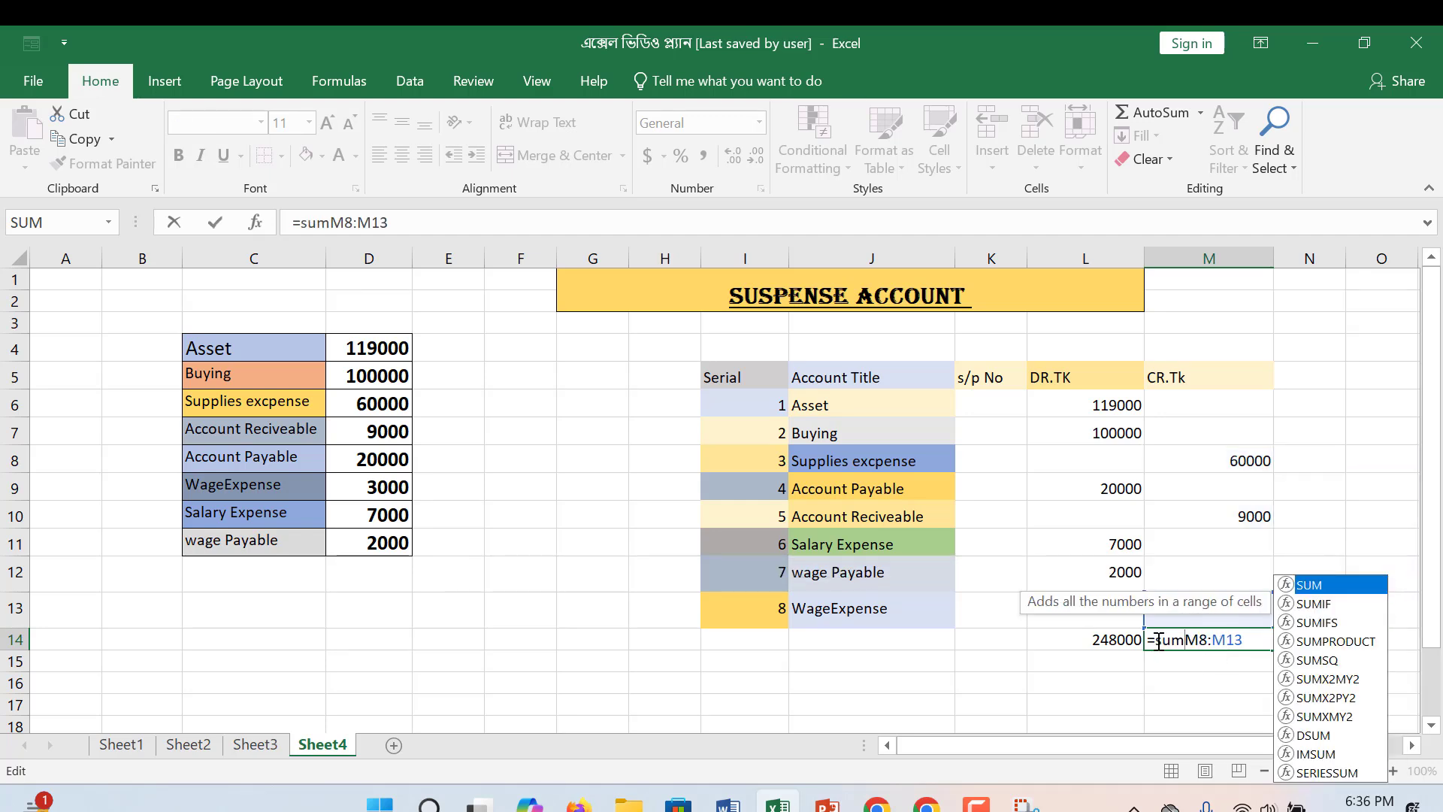
type("(")
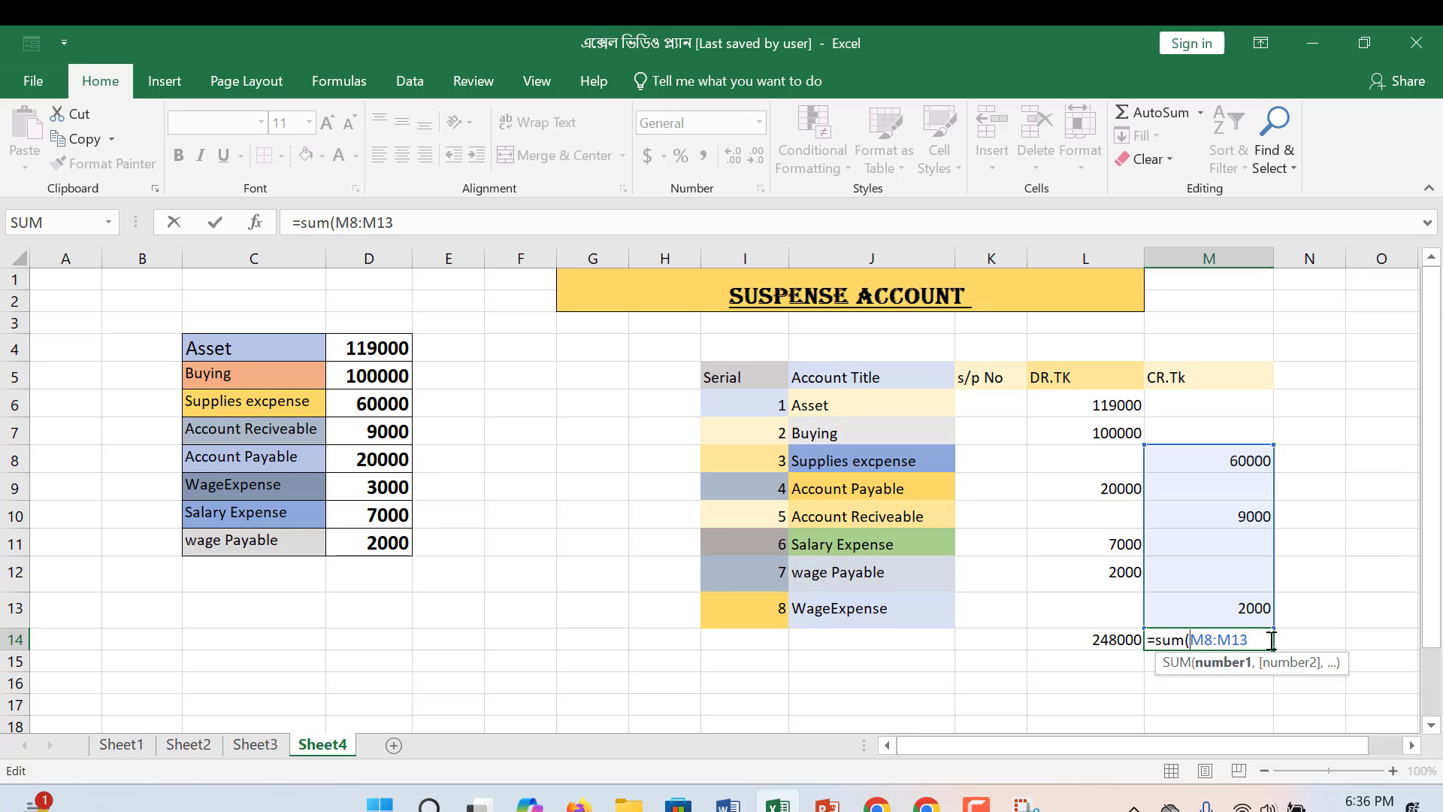
type(")")
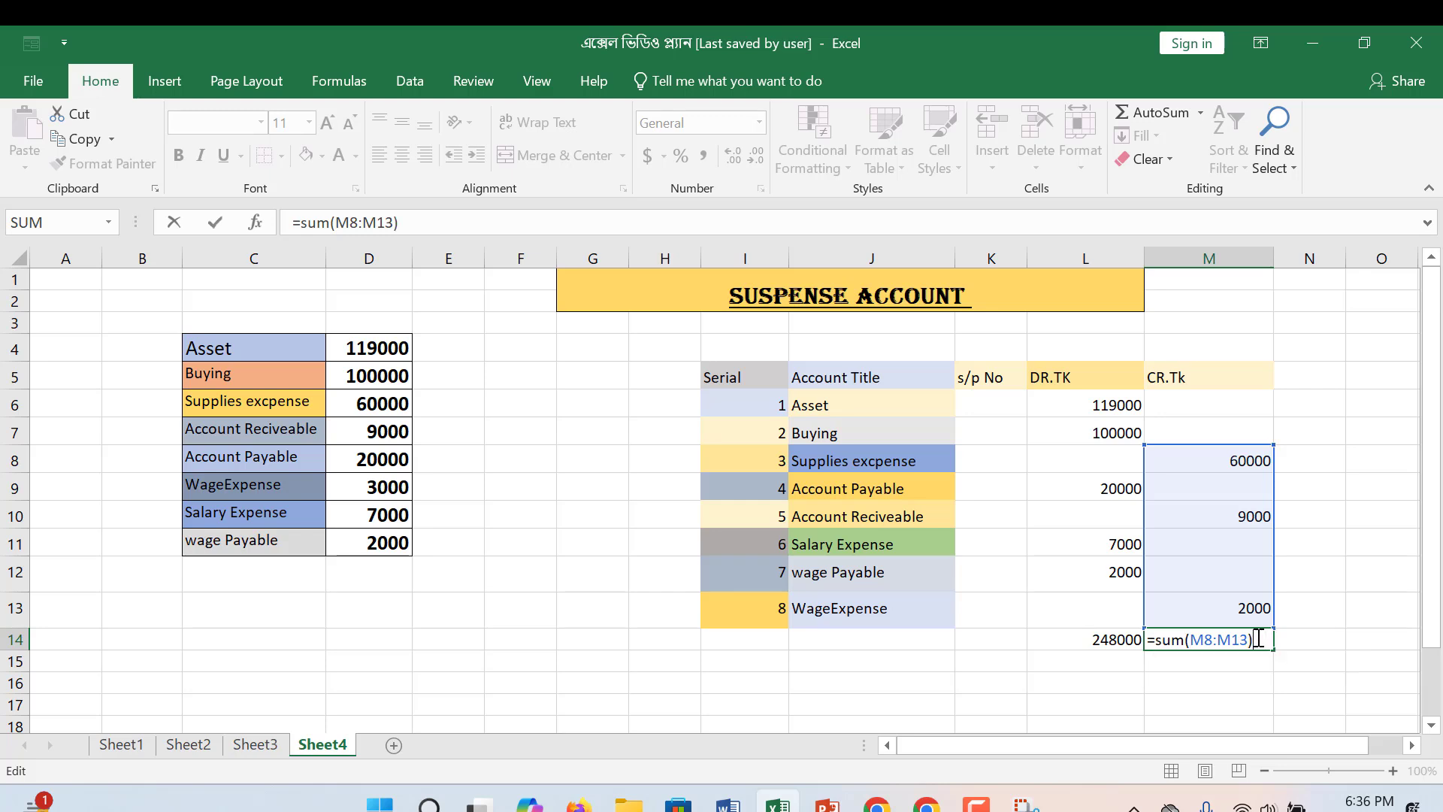
key("Return")
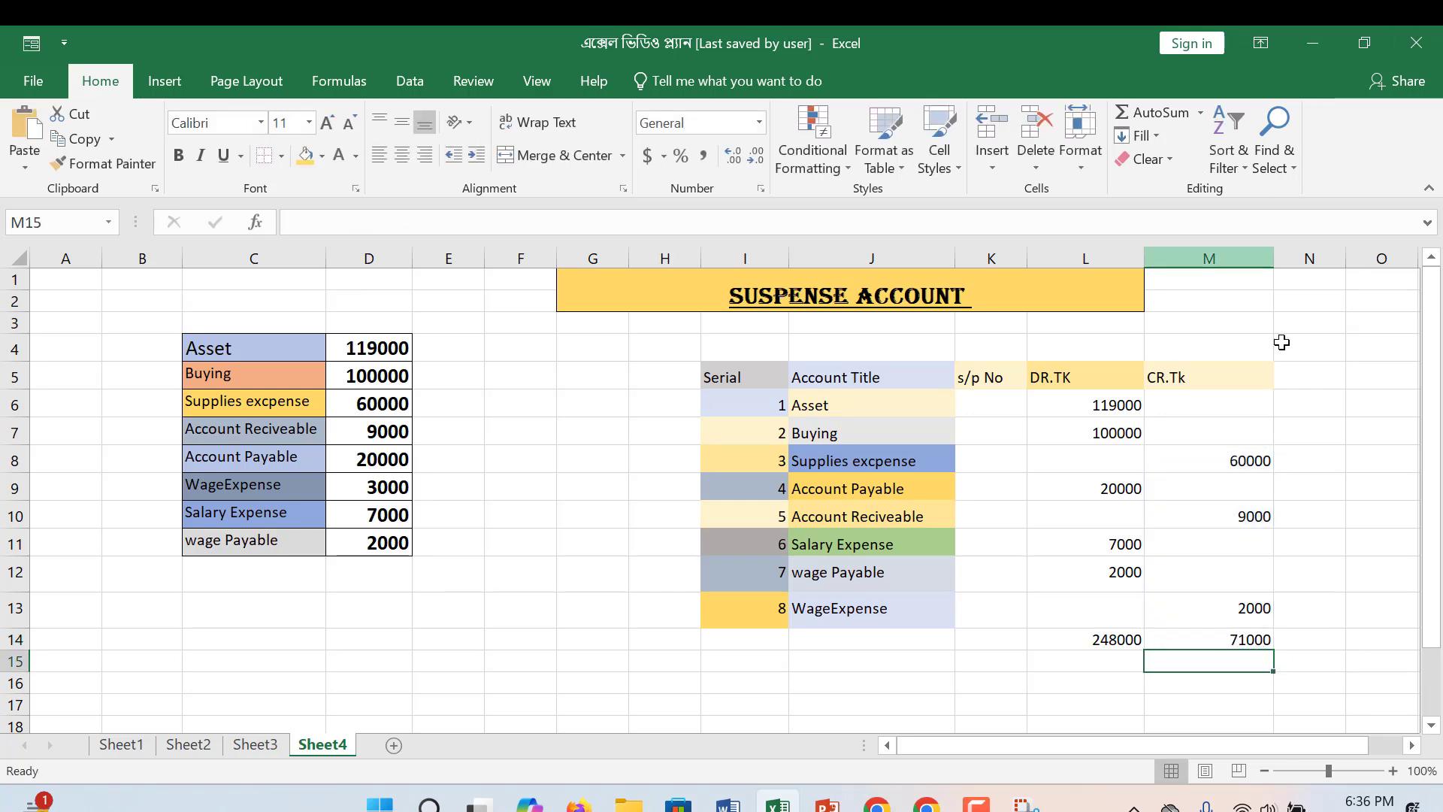
left_click(1250, 635)
left_click(1118, 433)
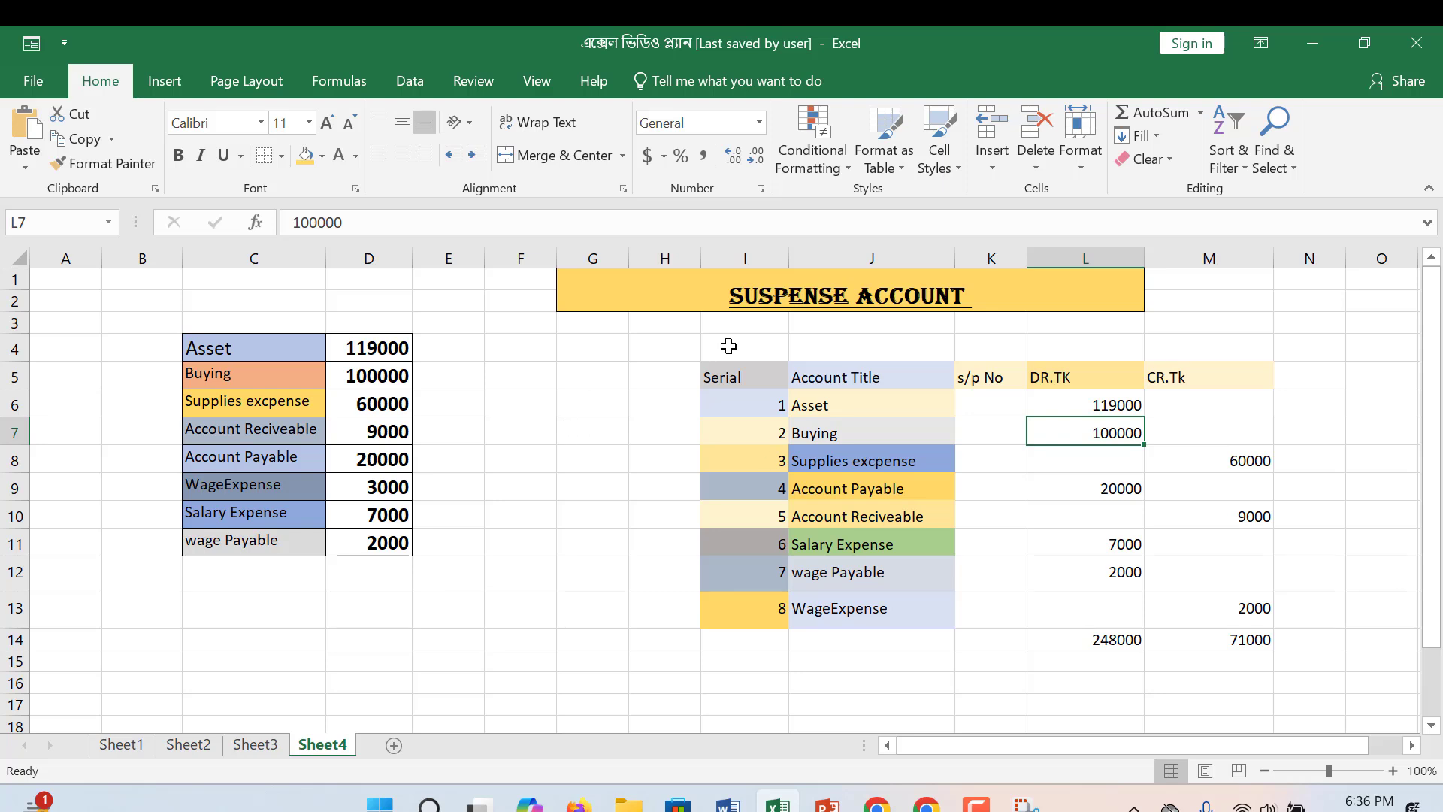
left_click(1081, 461)
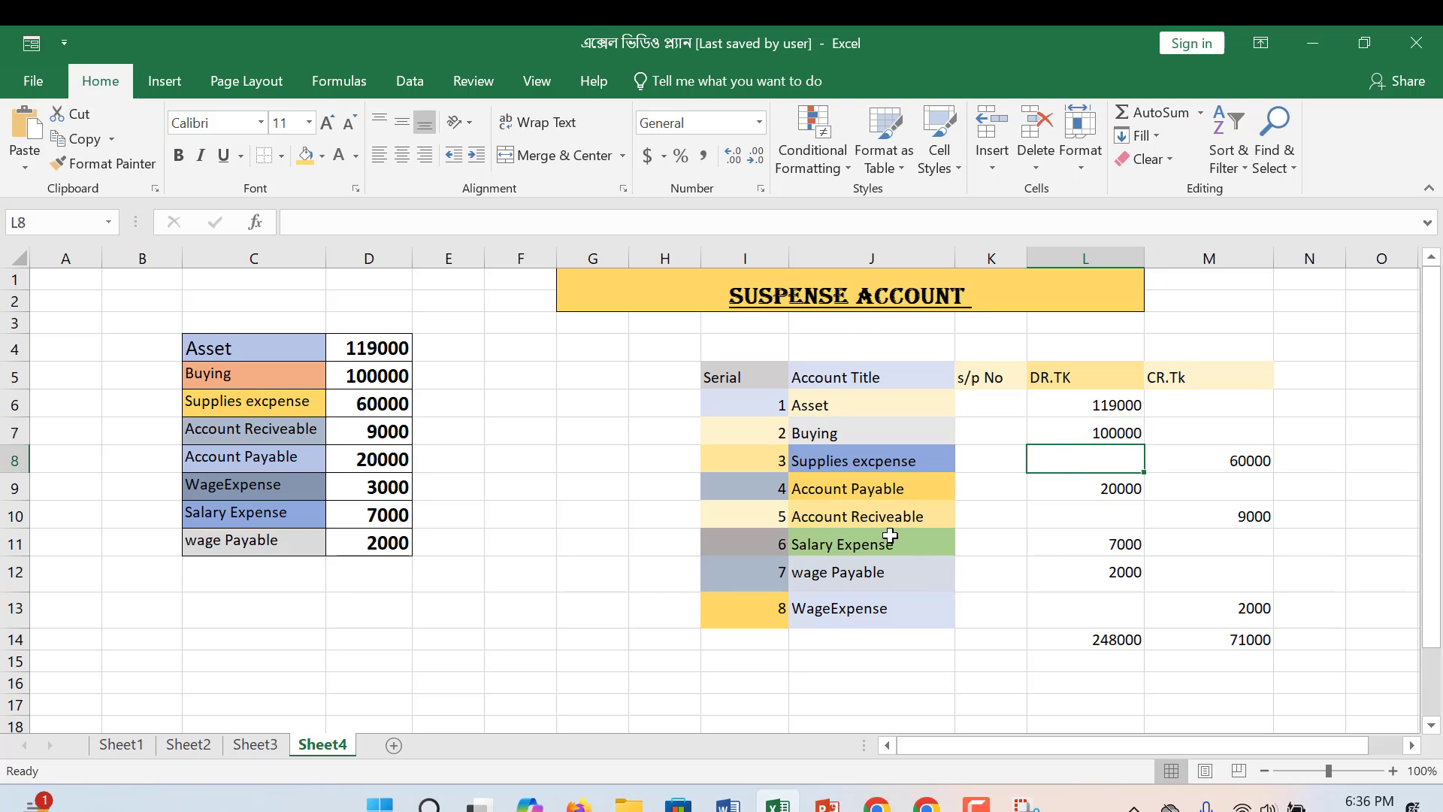
left_click(891, 540)
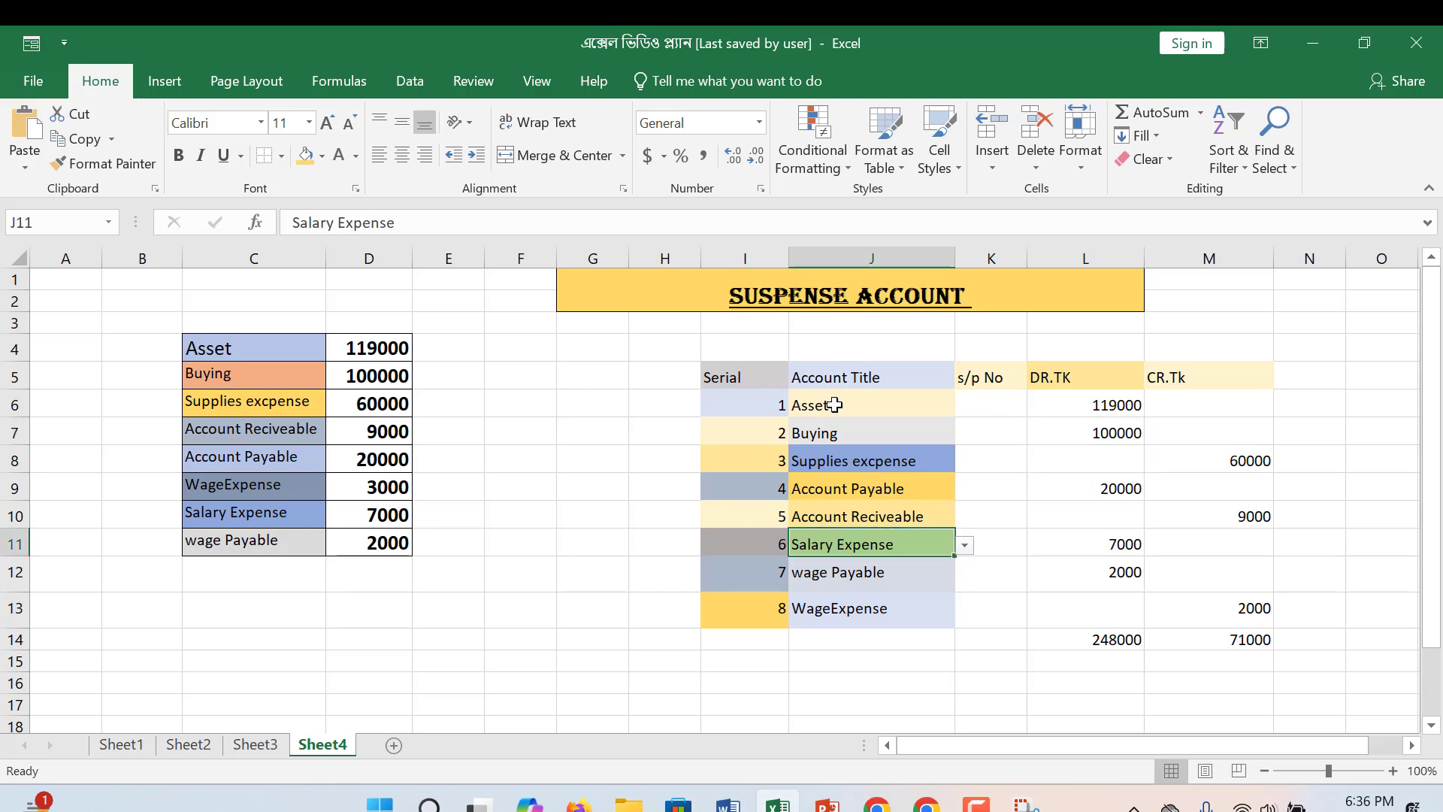
Change the account title for serial 1 in J6 to Account Payable from the cell's validation choices
left_click(870, 406)
left_click(965, 411)
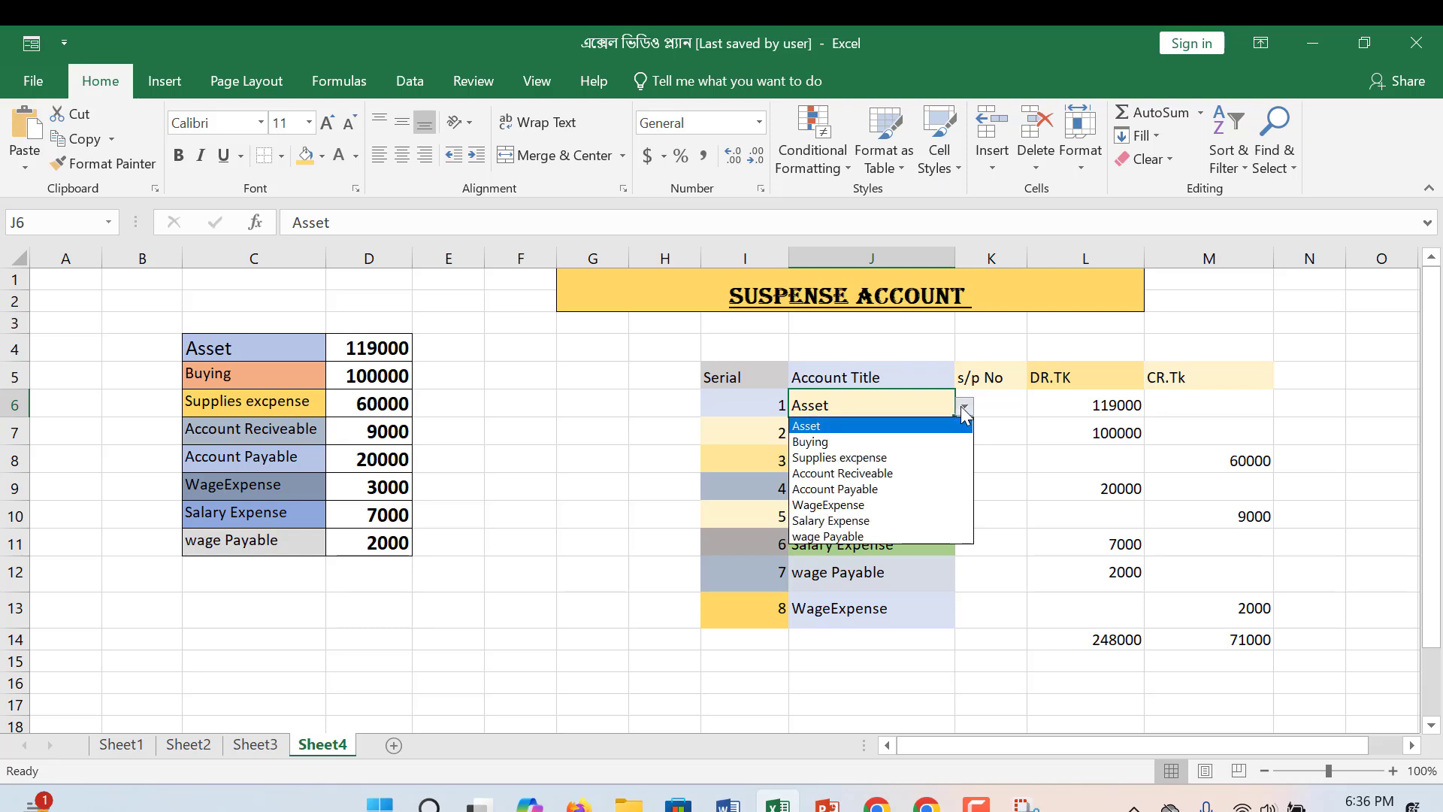
left_click(940, 489)
left_click(918, 435)
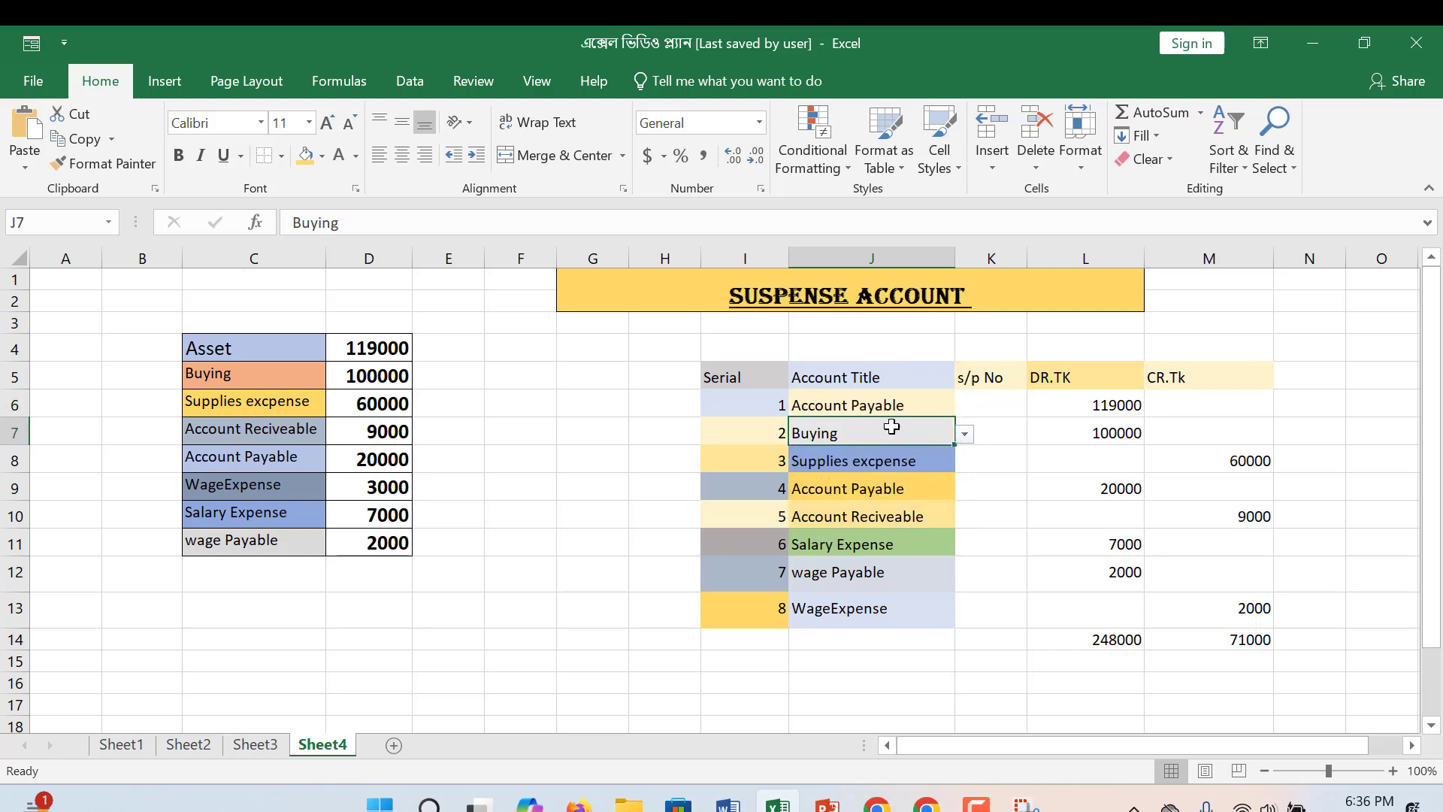